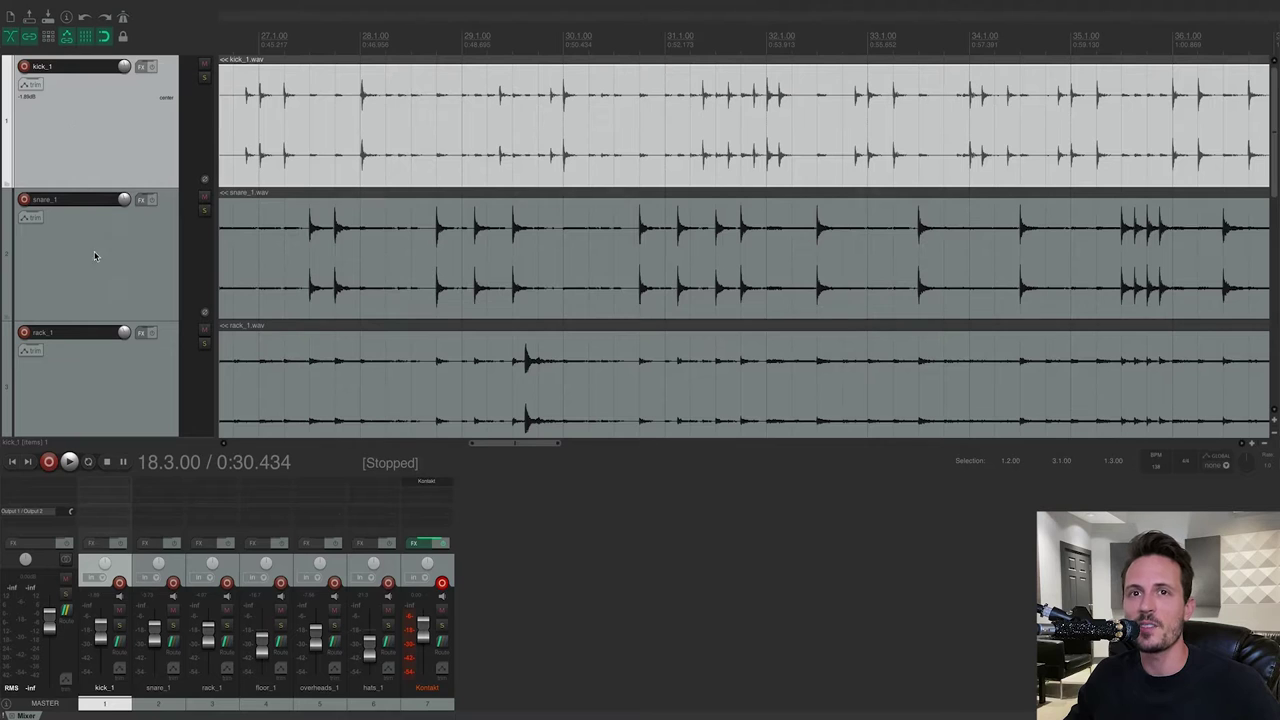
- Look through the recorded drum tracks one by one, from snare_1 down to hats_1
{"action": "left_click", "coordinate": [94, 256]}
{"action": "left_click", "coordinate": [128, 374]}
{"action": "scroll", "coordinate": [128, 374], "scroll_direction": "down", "scroll_amount": 2}
{"action": "left_click", "coordinate": [98, 256]}
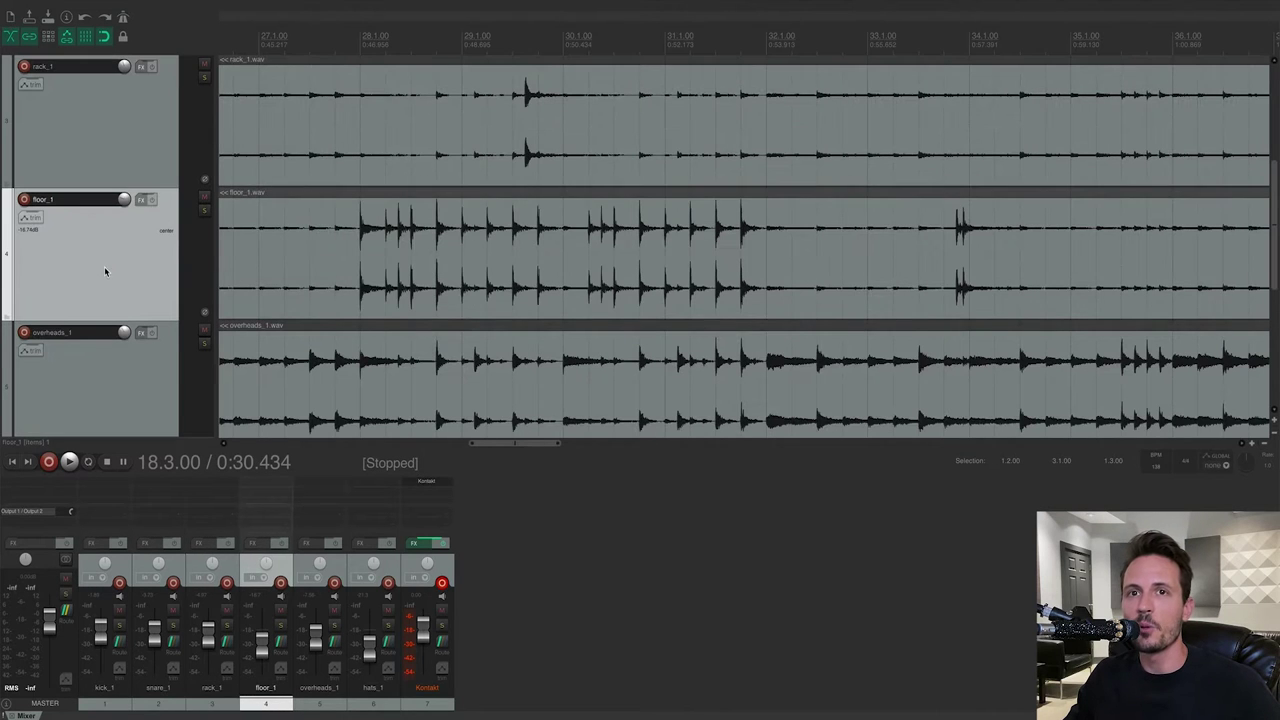
{"action": "left_click", "coordinate": [98, 368]}
{"action": "scroll", "coordinate": [98, 368], "scroll_direction": "down", "scroll_amount": 2}
{"action": "left_click", "coordinate": [93, 248]}
{"action": "scroll", "coordinate": [137, 246], "scroll_direction": "up", "scroll_amount": 4}
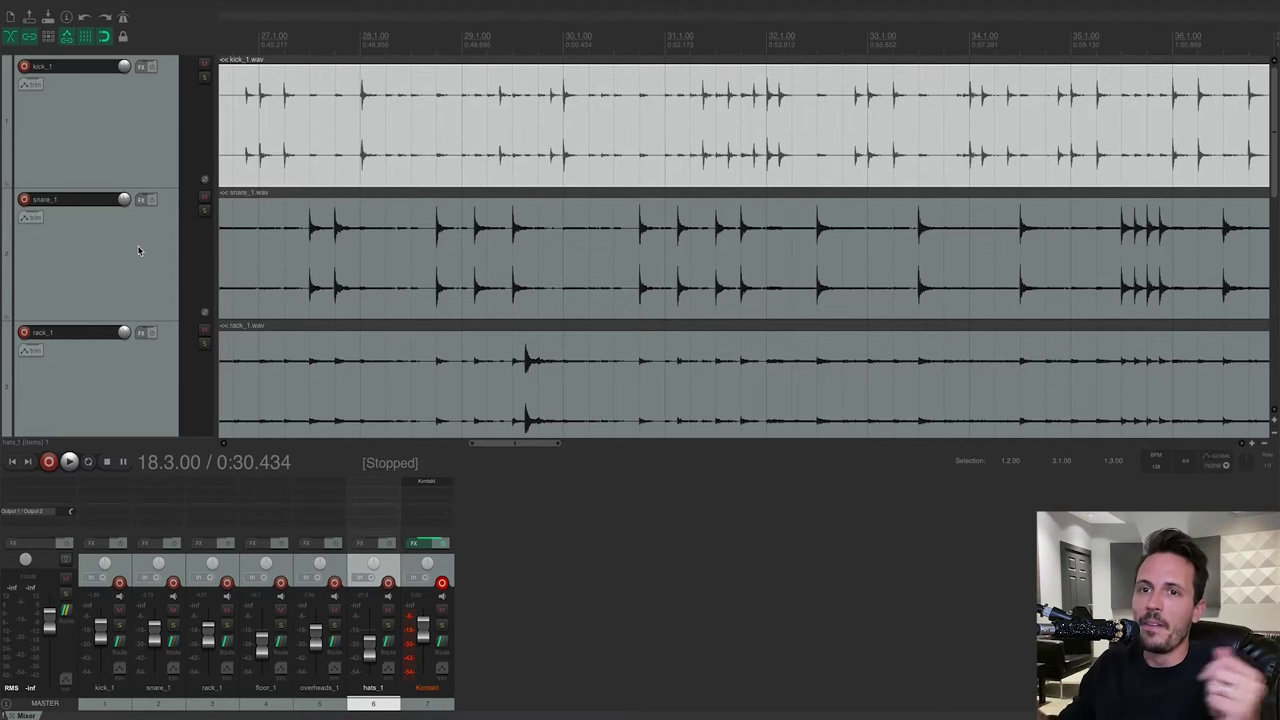
- Add the JS: Audio To MIDI Drum Trigger effect to the kick_1 track
{"action": "left_click", "coordinate": [115, 137]}
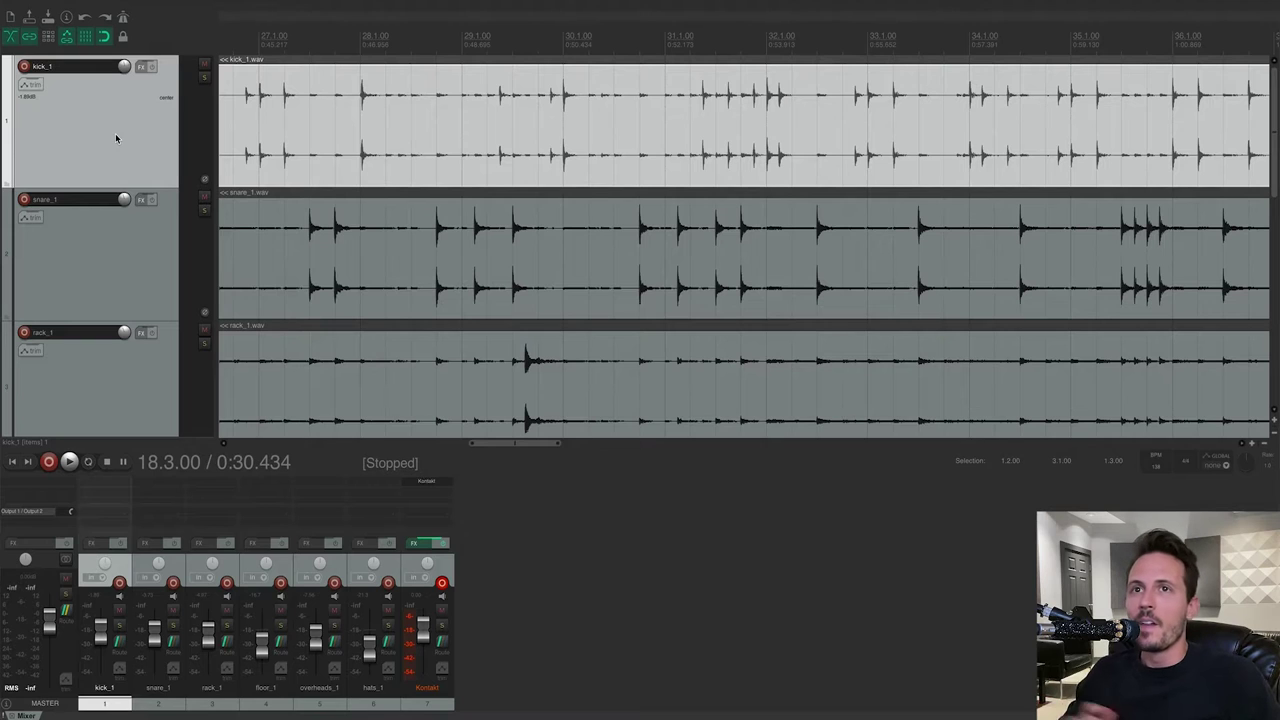
{"action": "left_click", "coordinate": [94, 543]}
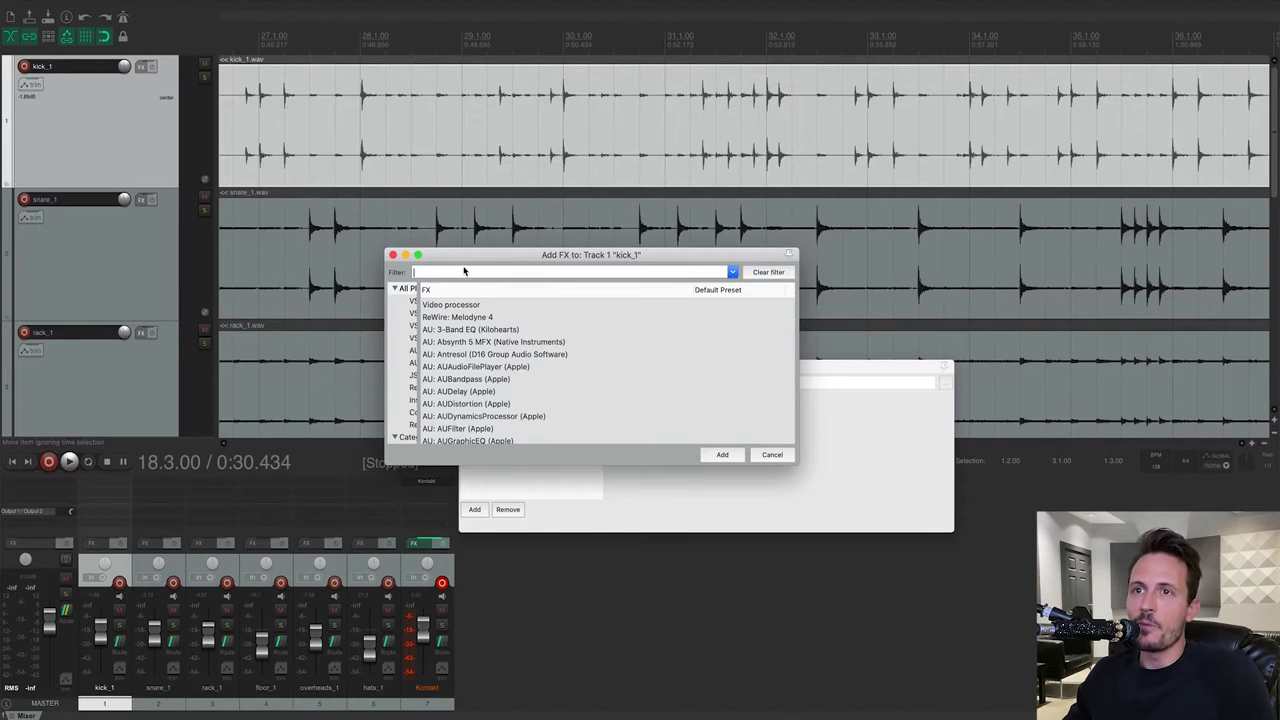
{"action": "type", "text": "tr"}
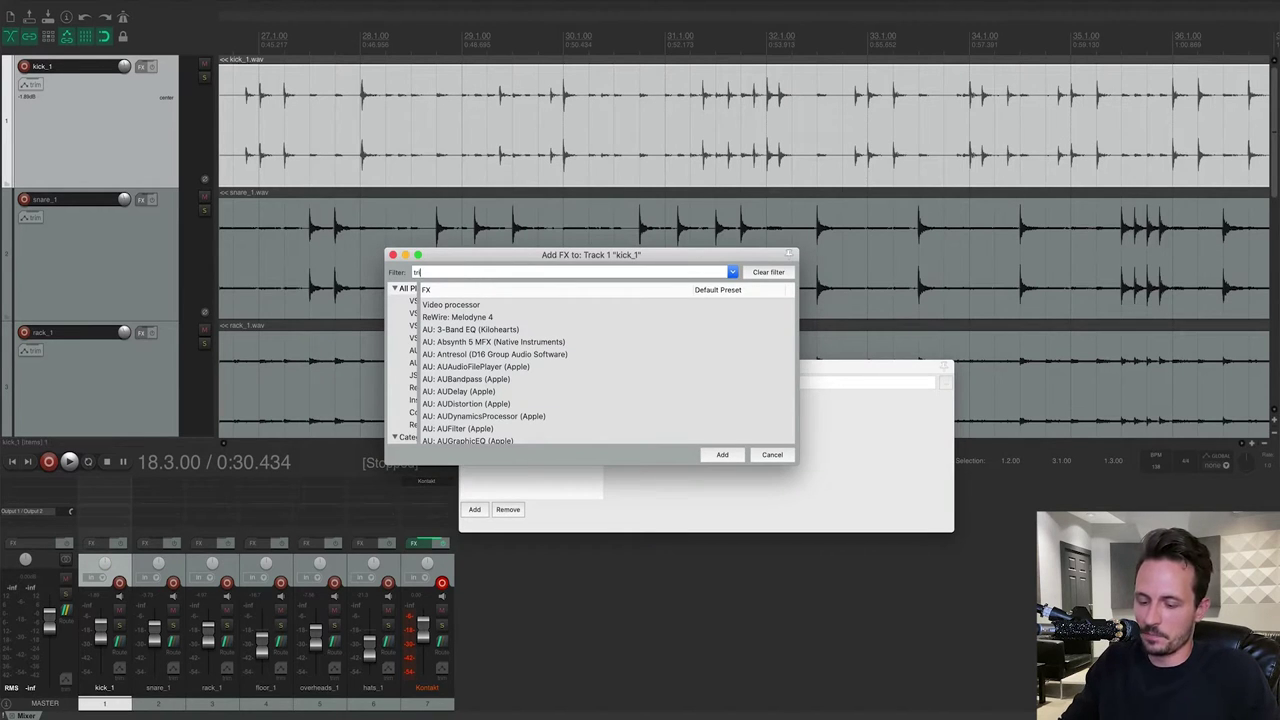
{"action": "type", "text": "igger"}
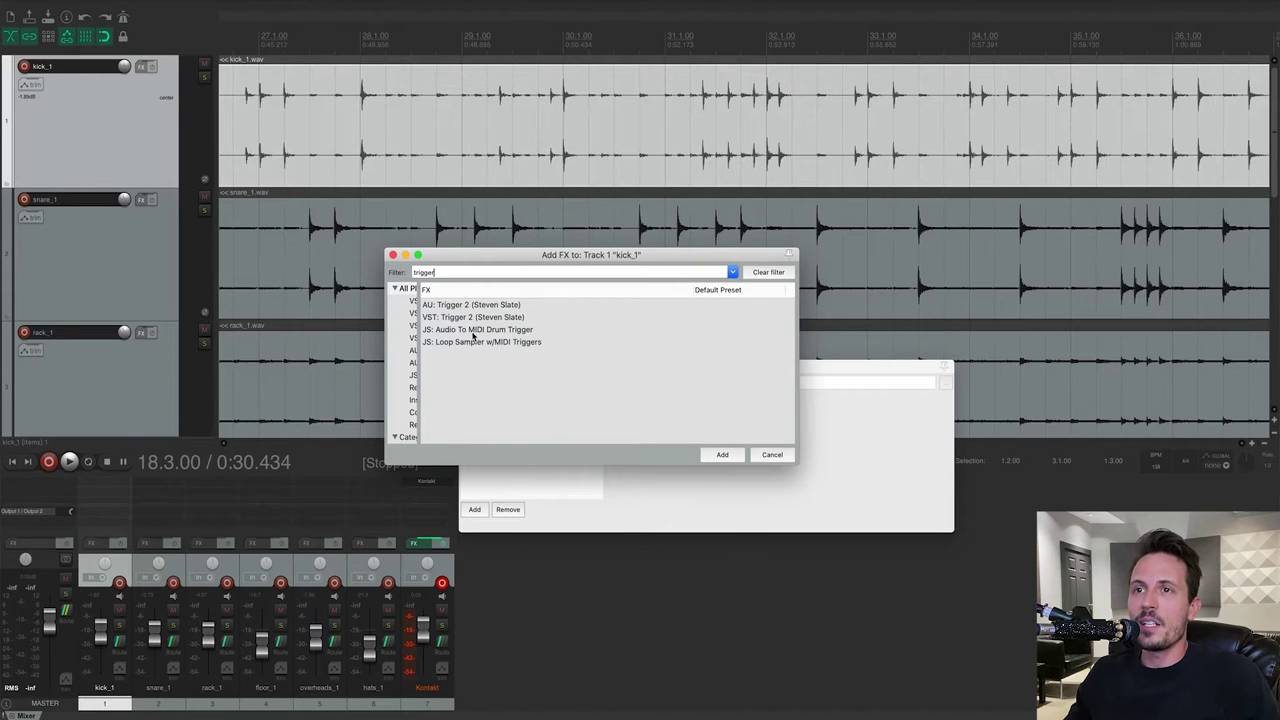
{"action": "left_click", "coordinate": [515, 332]}
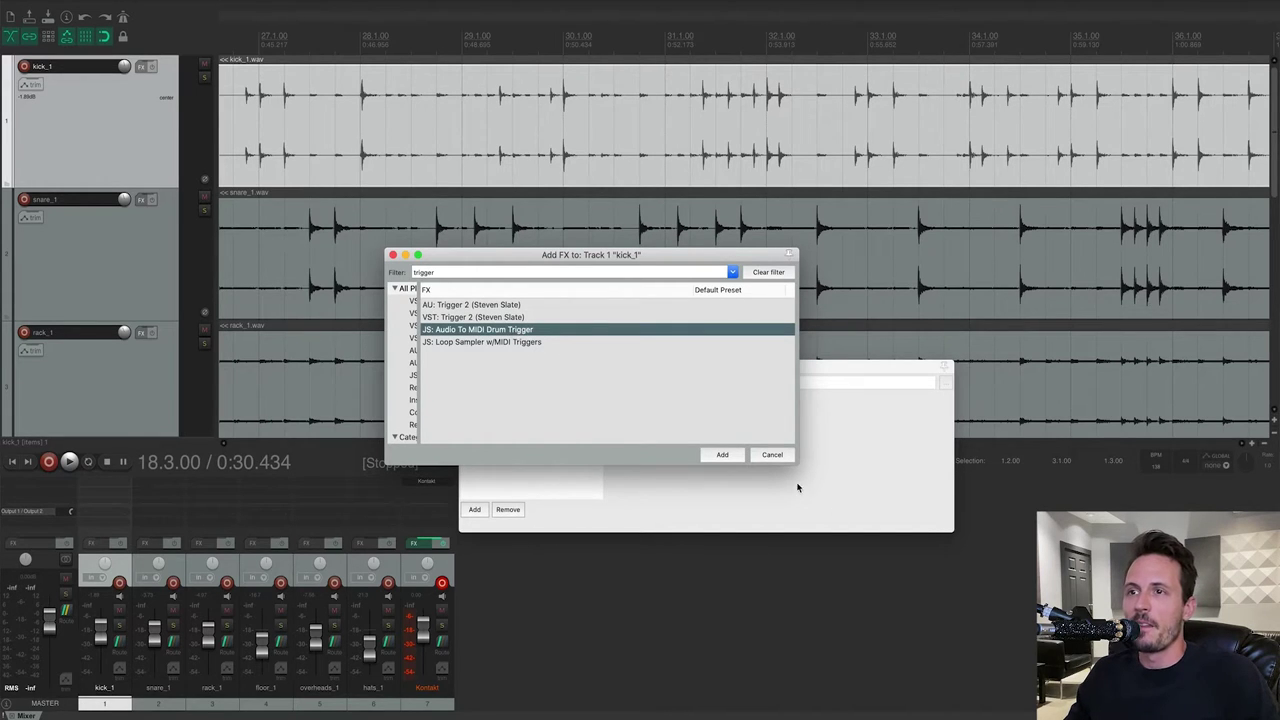
{"action": "left_click", "coordinate": [722, 455]}
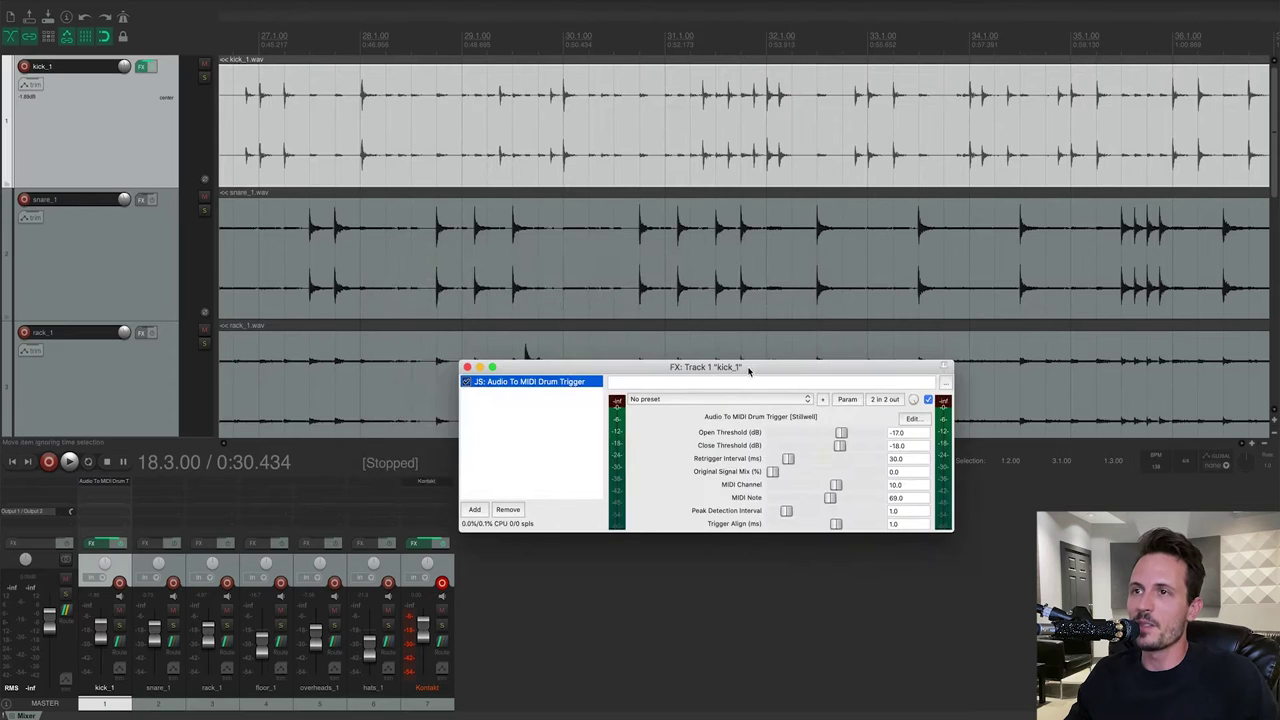
{"action": "mouse_move", "coordinate": [748, 370]}
{"action": "left_mouse_down"}
{"action": "mouse_move", "coordinate": [770, 493]}
{"action": "mouse_move", "coordinate": [919, 368]}
{"action": "mouse_move", "coordinate": [758, 380]}
{"action": "left_mouse_up"}
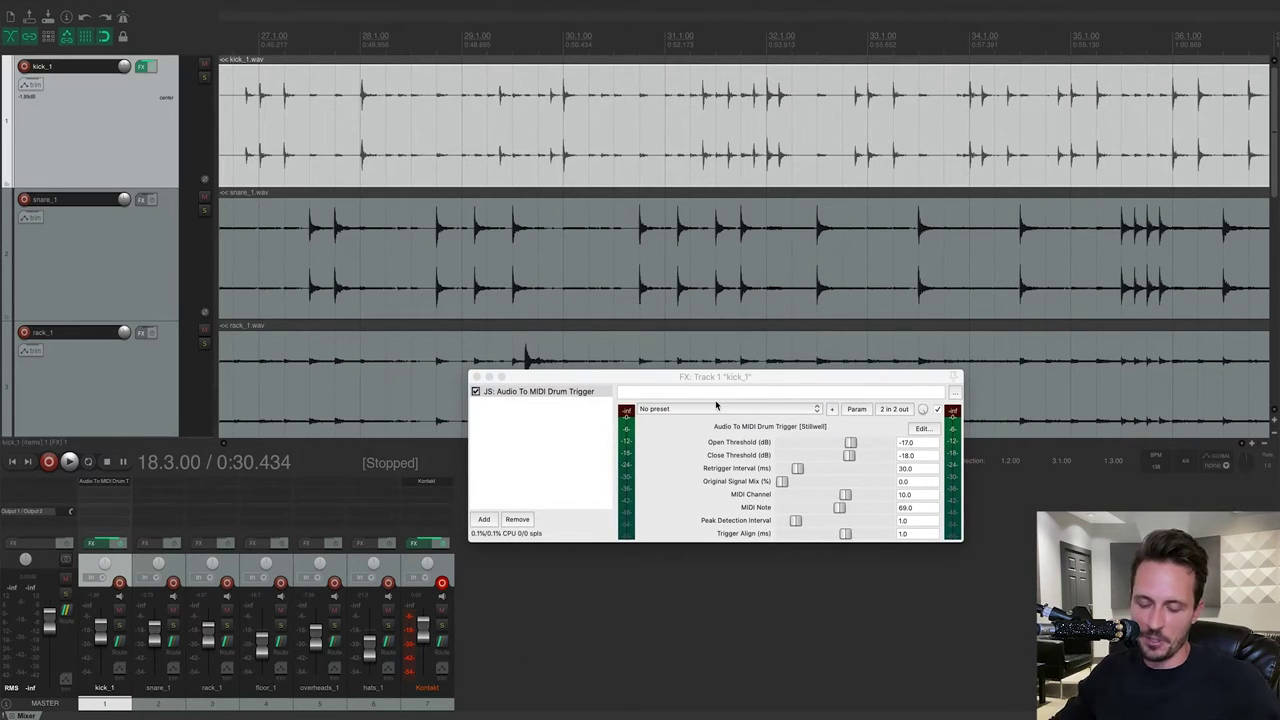
- Open the Transient Detection Settings and enable displaying the threshold in media items
{"action": "key", "text": "ctrl+t"}
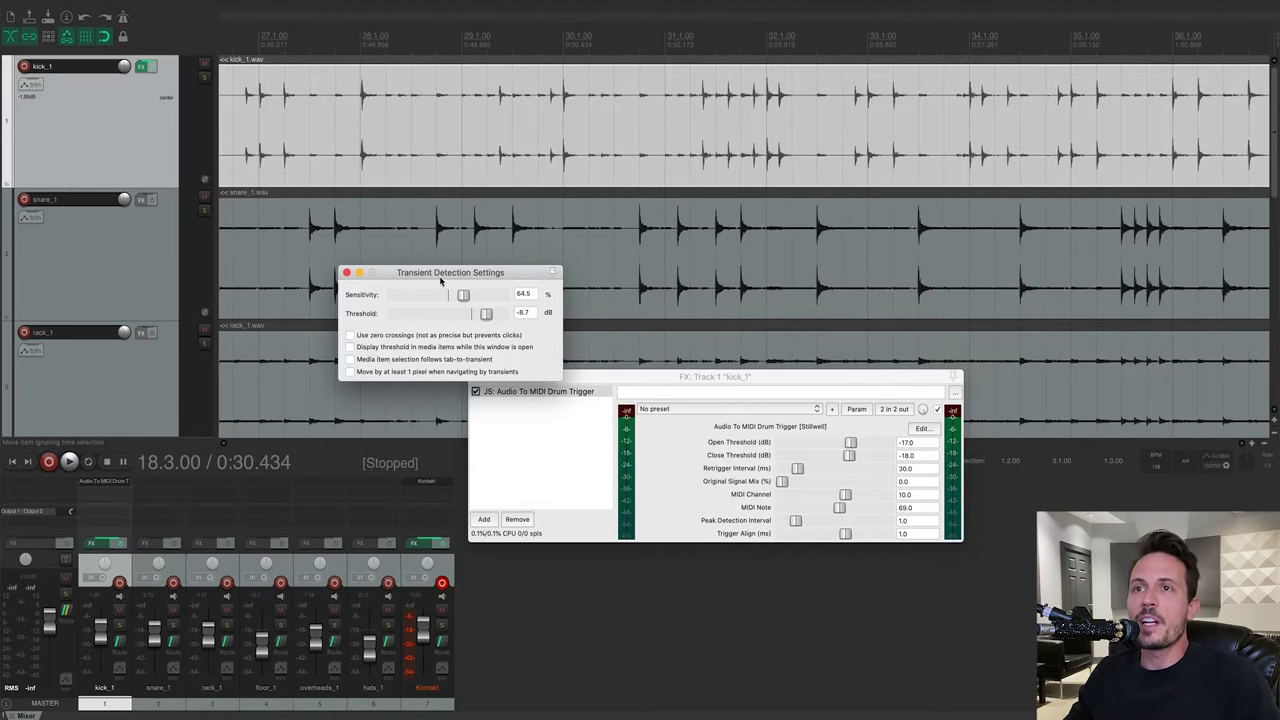
{"action": "left_click_drag", "start_coordinate": [481, 262], "coordinate": [533, 225]}
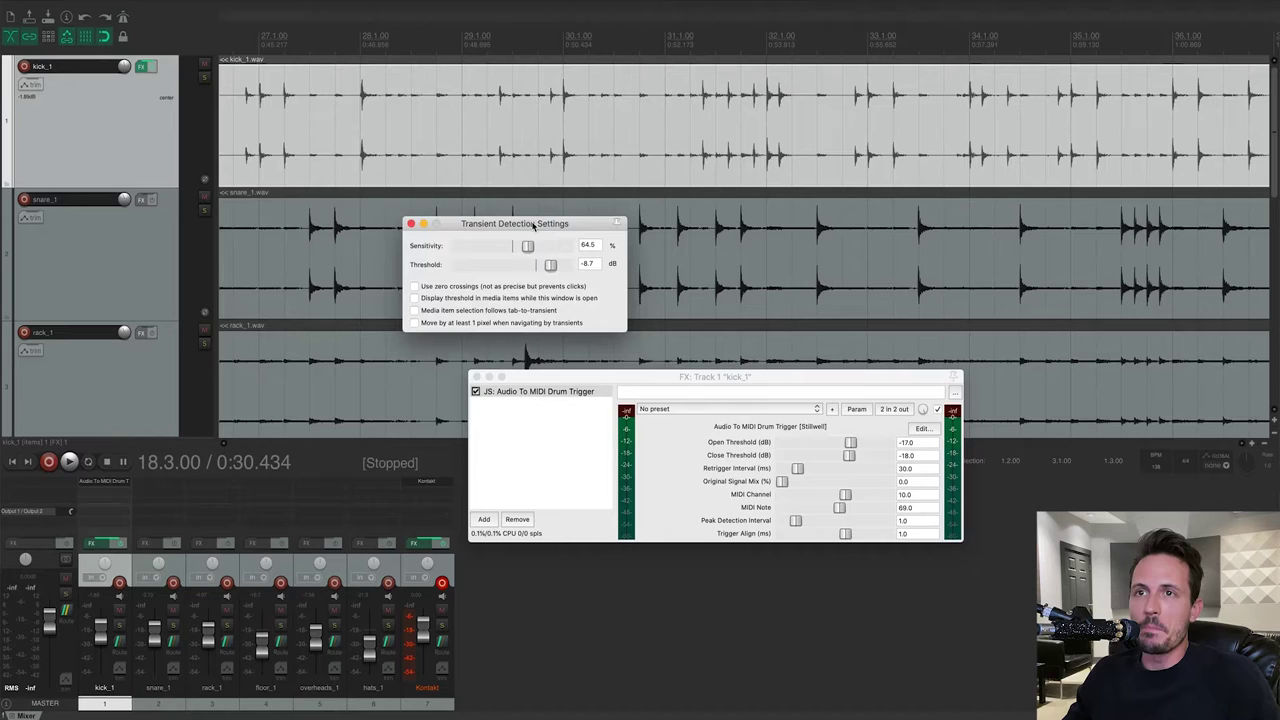
{"action": "left_click", "coordinate": [415, 299]}
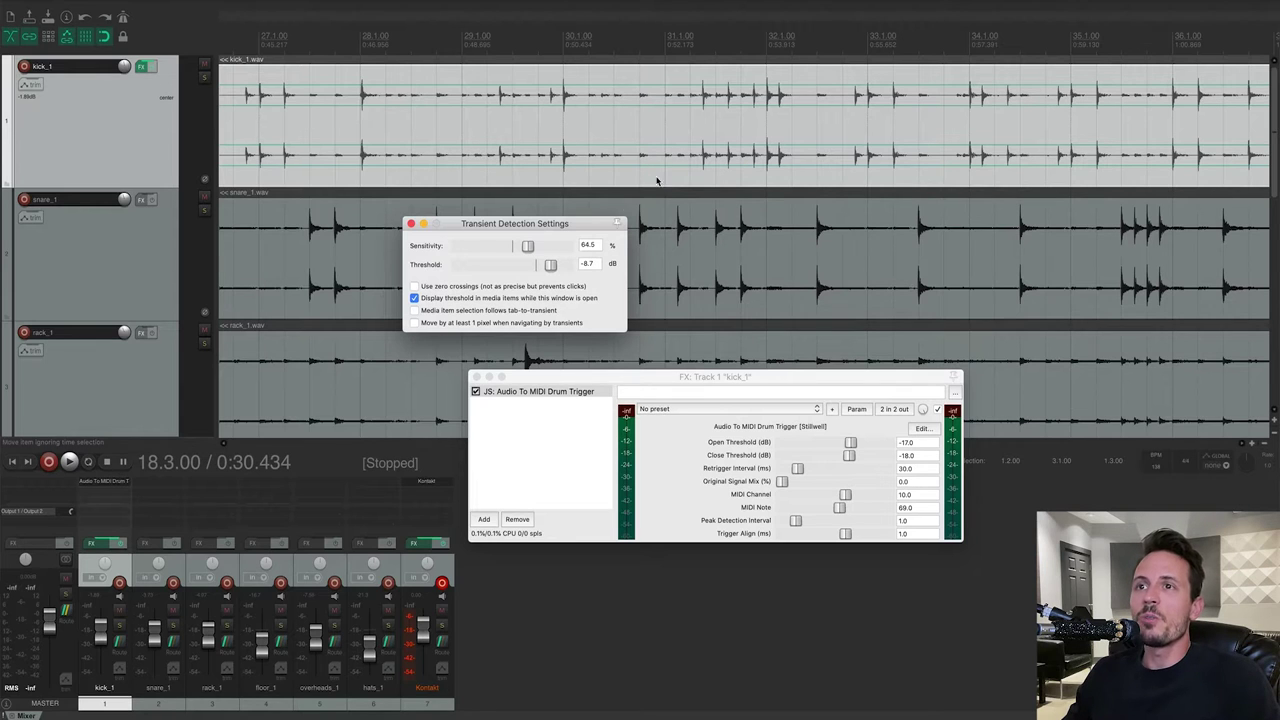
- Set the transient detection threshold to -12.8 dB, between the kick hits and the quieter bleed
{"action": "left_click_drag", "start_coordinate": [556, 267], "coordinate": [548, 267]}
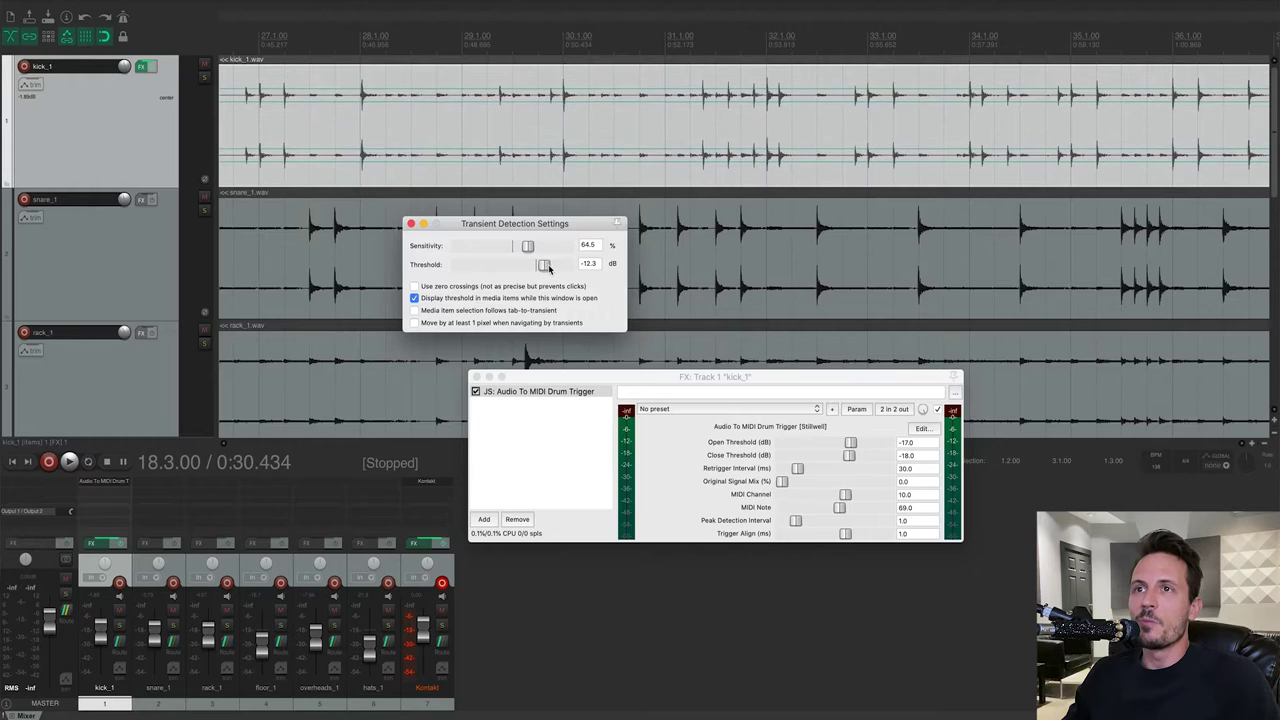
{"action": "left_click_drag", "start_coordinate": [715, 378], "coordinate": [821, 396]}
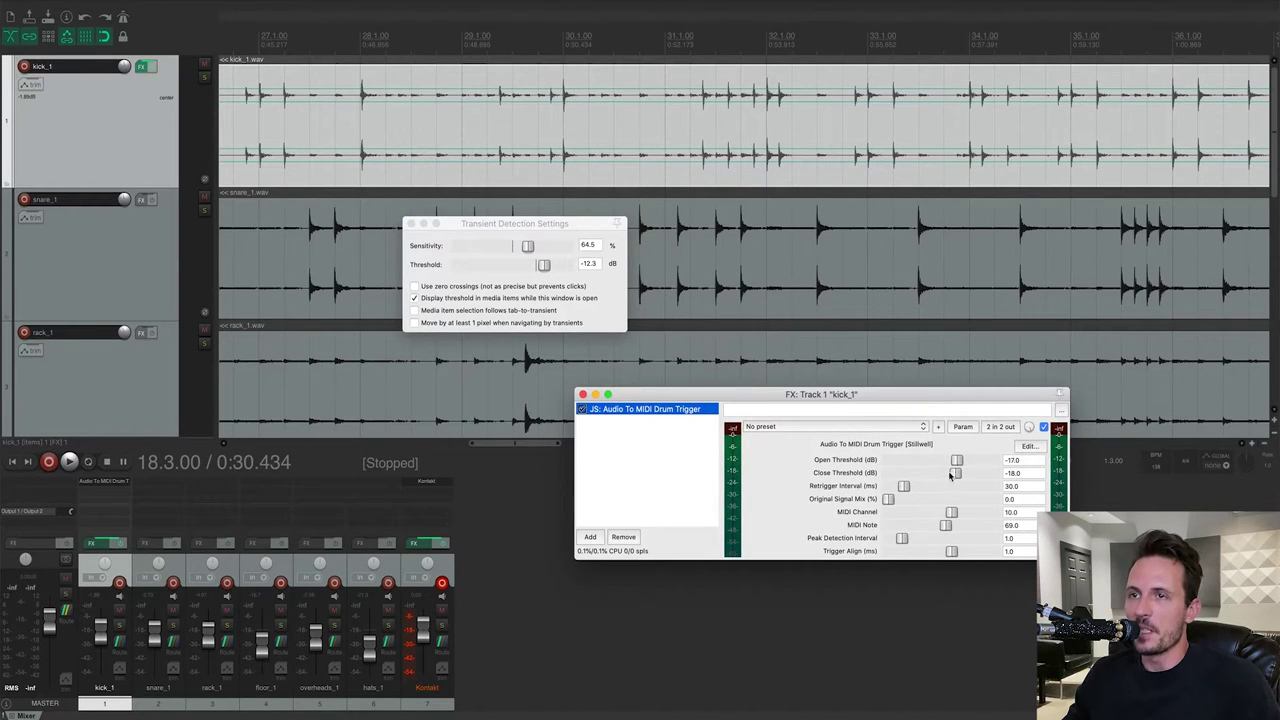
{"action": "left_click_drag", "start_coordinate": [524, 227], "coordinate": [546, 276]}
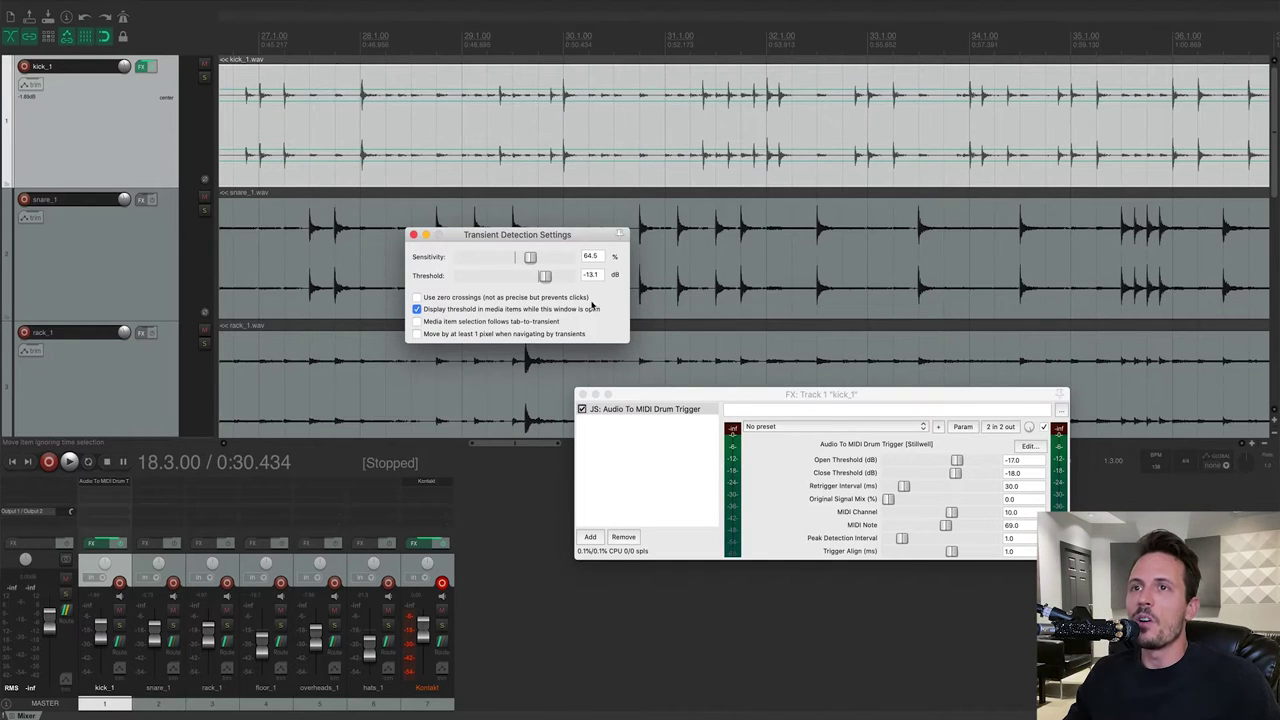
{"action": "mouse_move", "coordinate": [545, 276]}
{"action": "left_mouse_down"}
{"action": "mouse_move", "coordinate": [561, 277]}
{"action": "mouse_move", "coordinate": [537, 277]}
{"action": "left_mouse_up"}
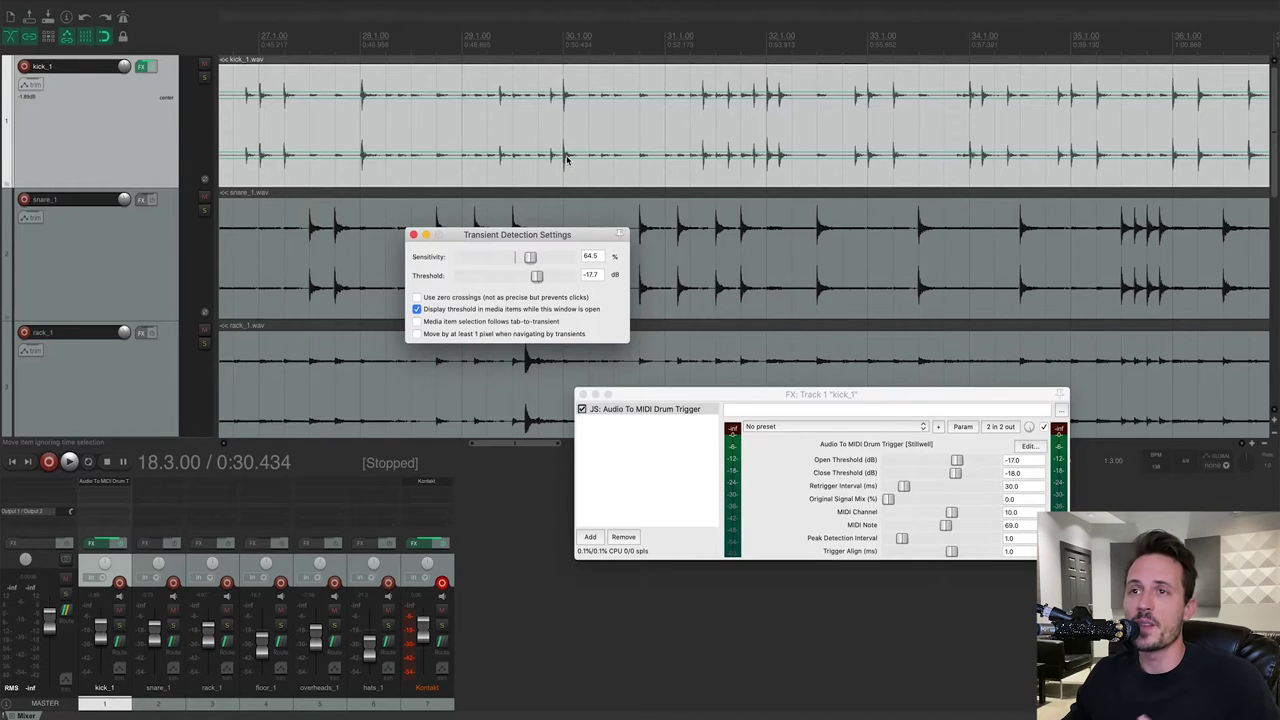
{"action": "left_click_drag", "start_coordinate": [538, 279], "coordinate": [545, 278]}
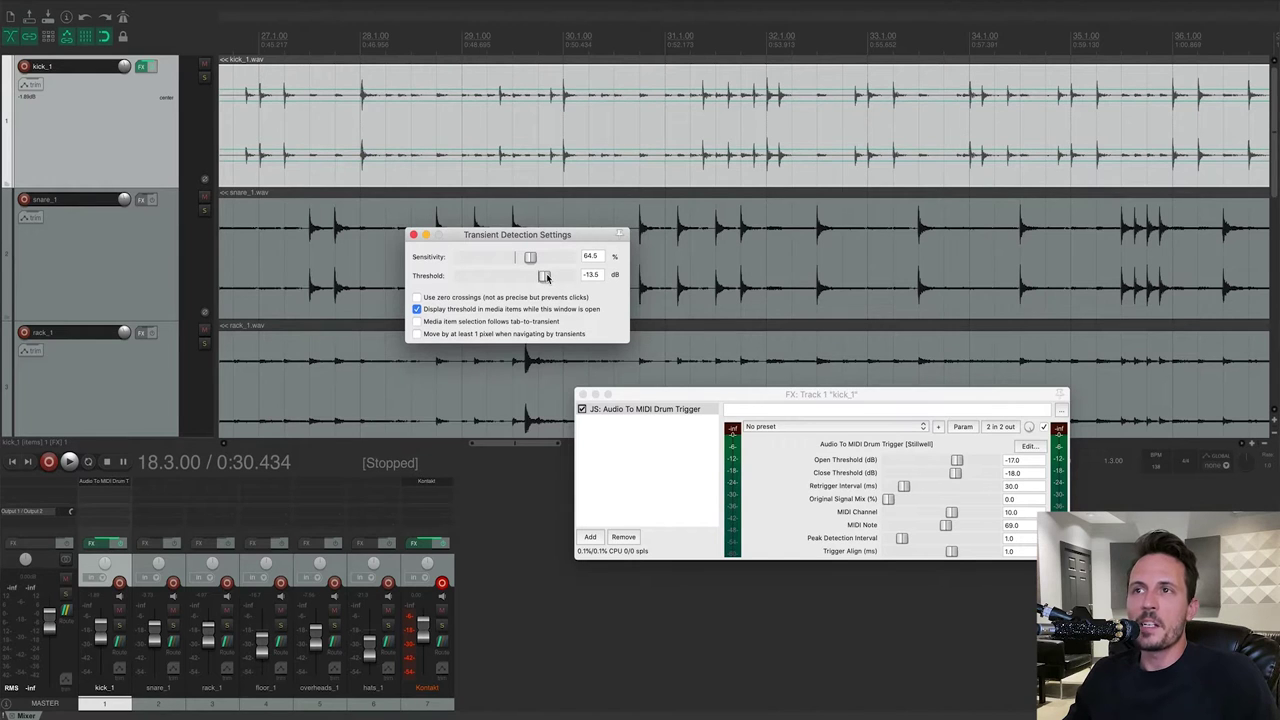
{"action": "left_click_drag", "start_coordinate": [557, 237], "coordinate": [558, 243]}
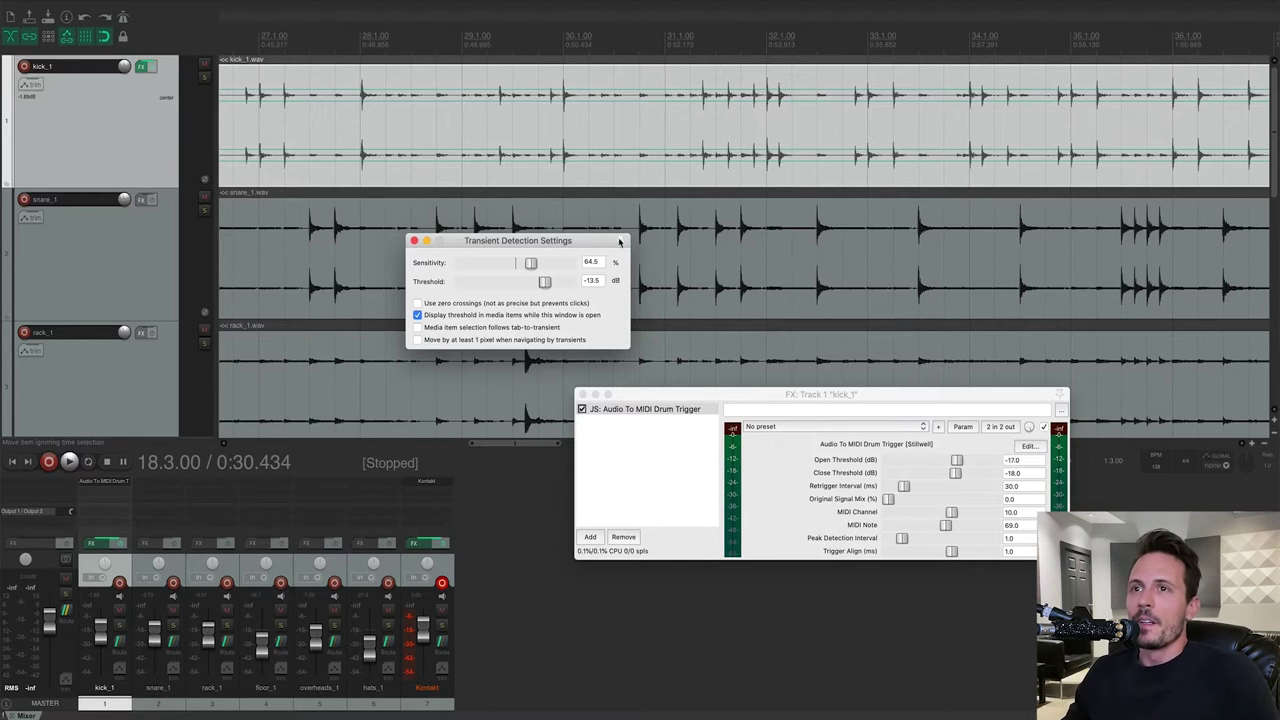
{"action": "left_click_drag", "start_coordinate": [545, 282], "coordinate": [548, 283]}
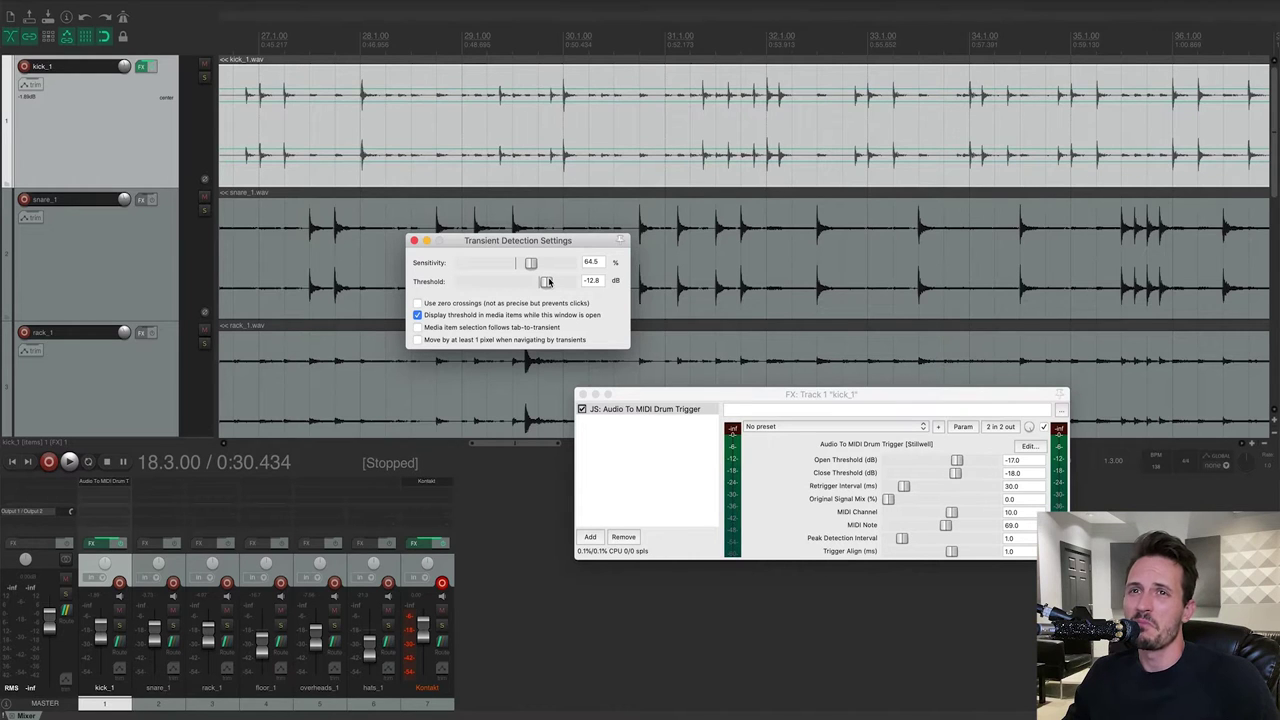
- Set both the Open Threshold and the Close Threshold of the kick's drum trigger to -12.8 dB
{"action": "left_click_drag", "start_coordinate": [884, 395], "coordinate": [735, 397]}
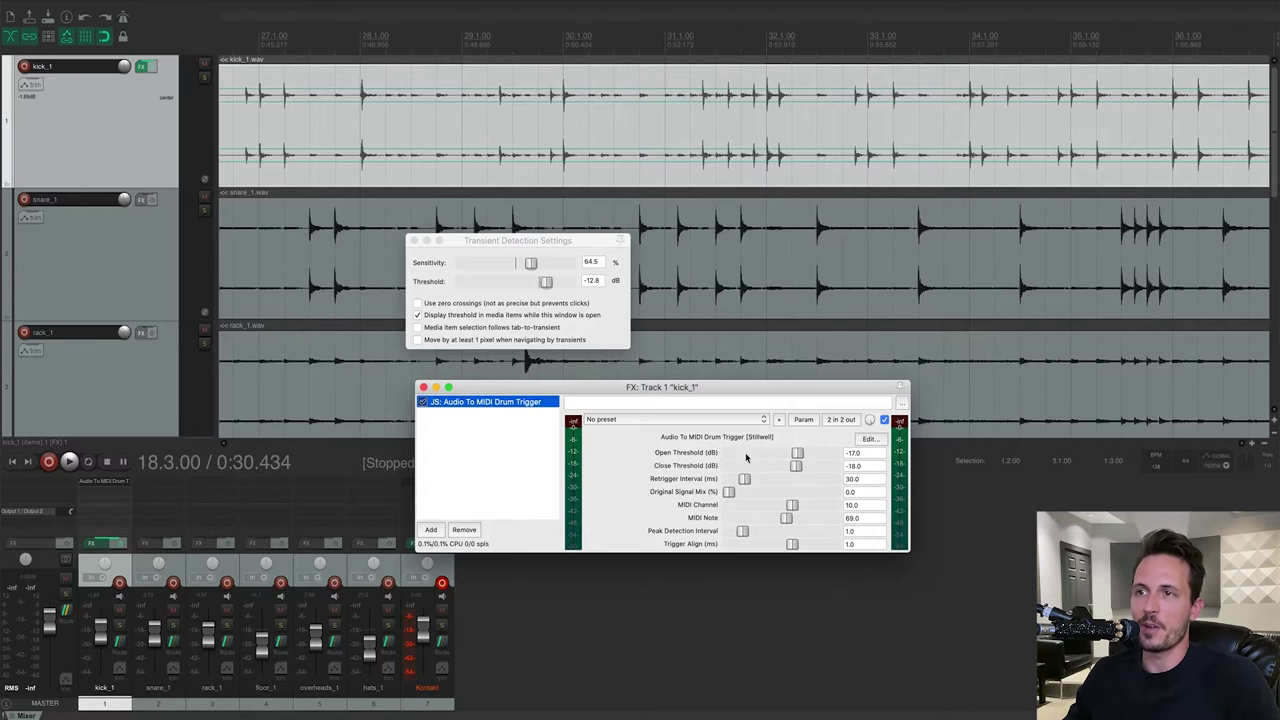
{"action": "left_click", "coordinate": [851, 453]}
{"action": "type", "text": "-12"}
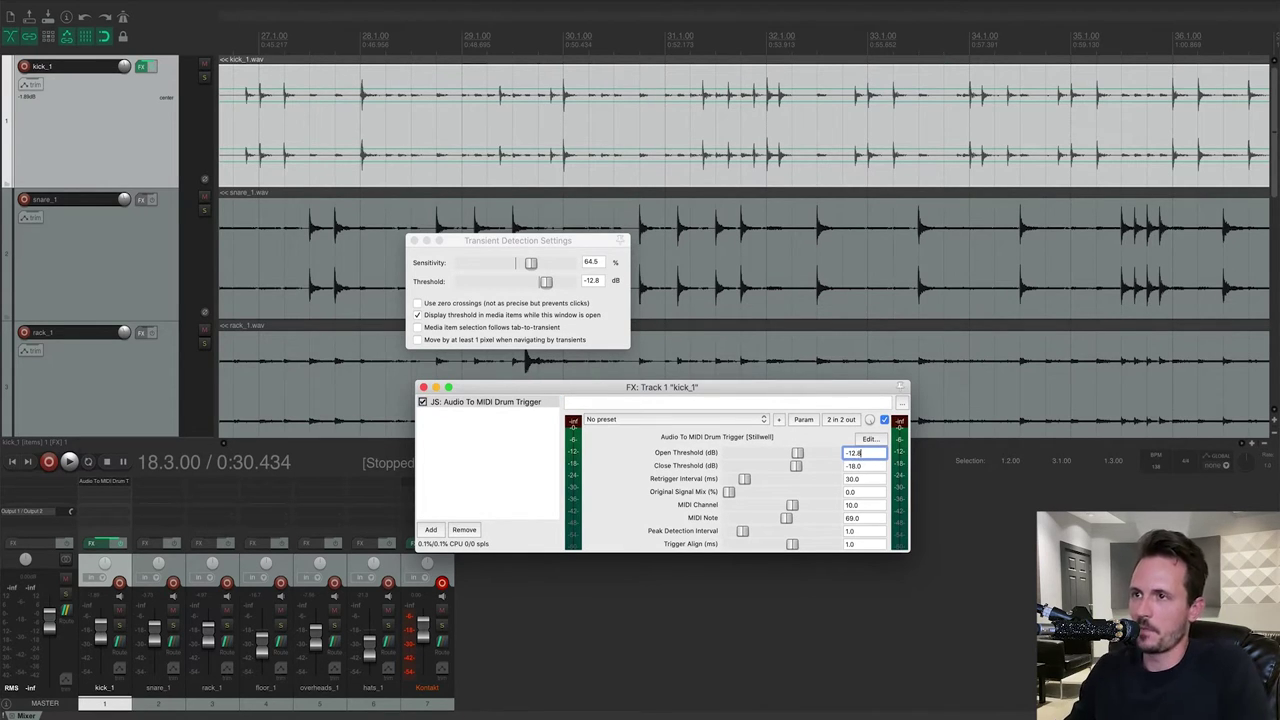
{"action": "left_click", "coordinate": [853, 466]}
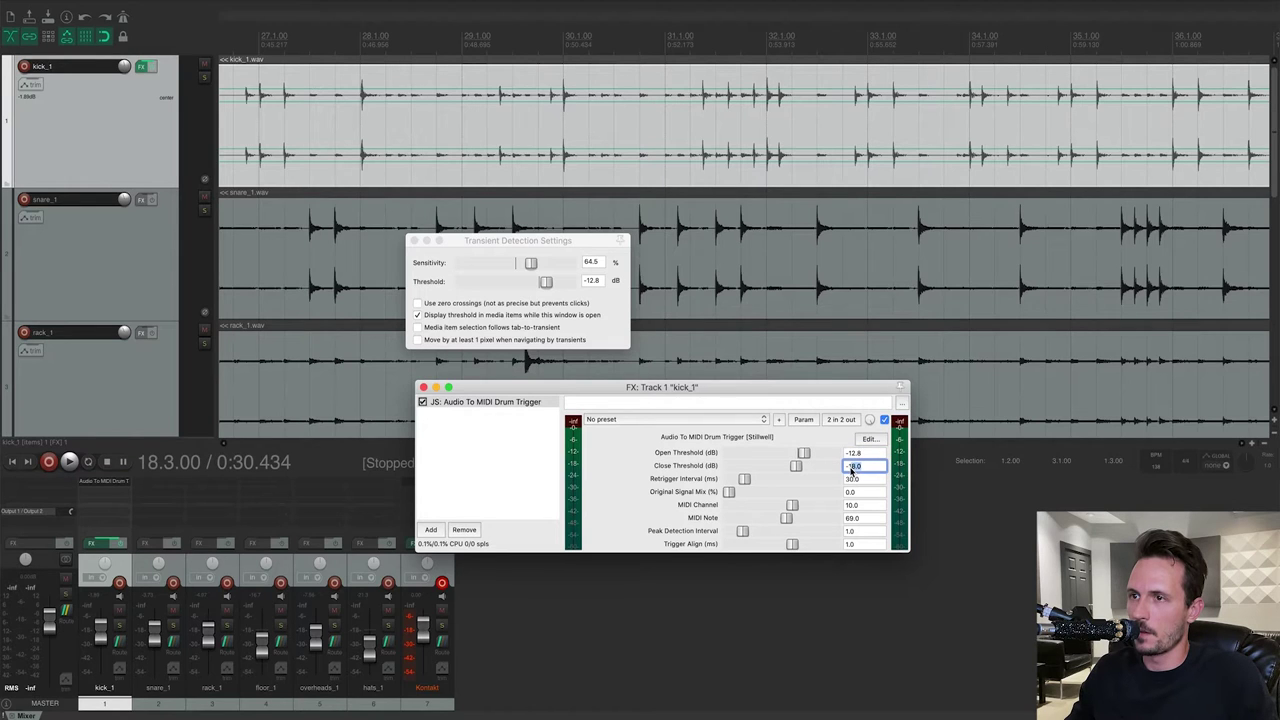
{"action": "type", "text": "-12."}
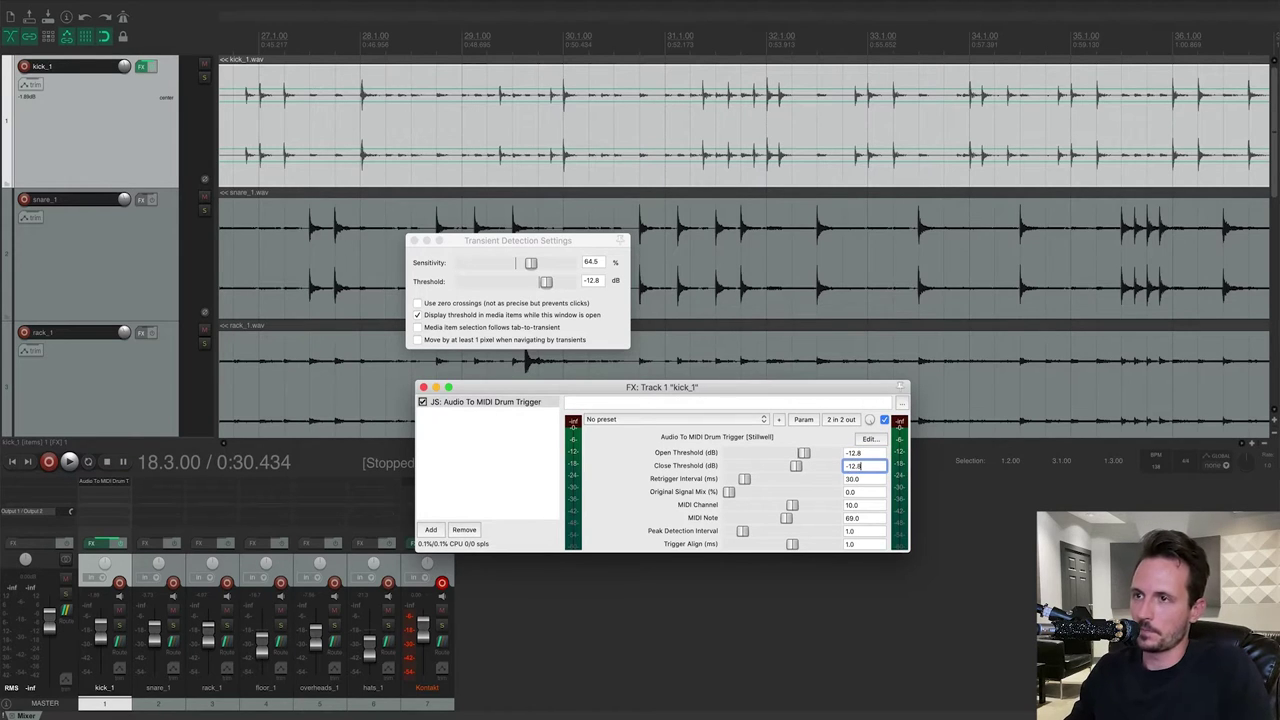
{"action": "key", "text": "Return"}
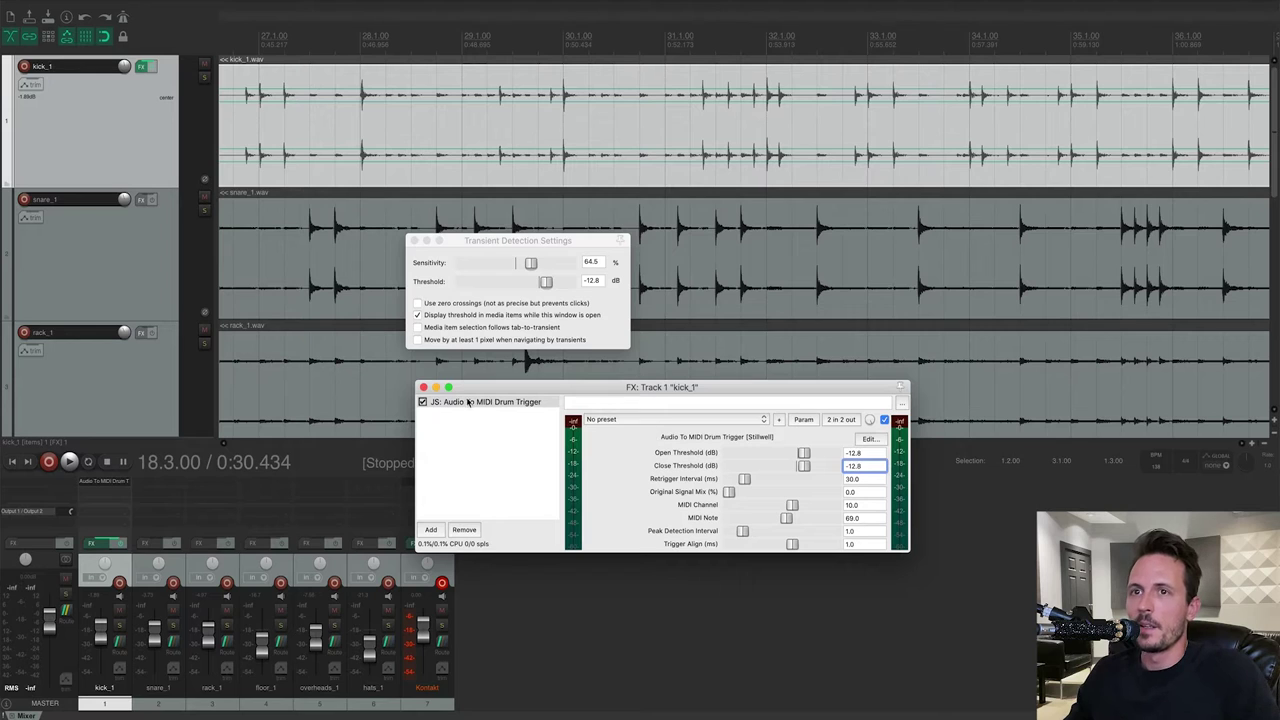
- Close the effect and transient settings windows and apply the track FX to the kick item as a new take with MIDI output
{"action": "left_click", "coordinate": [423, 388]}
{"action": "left_click", "coordinate": [411, 241]}
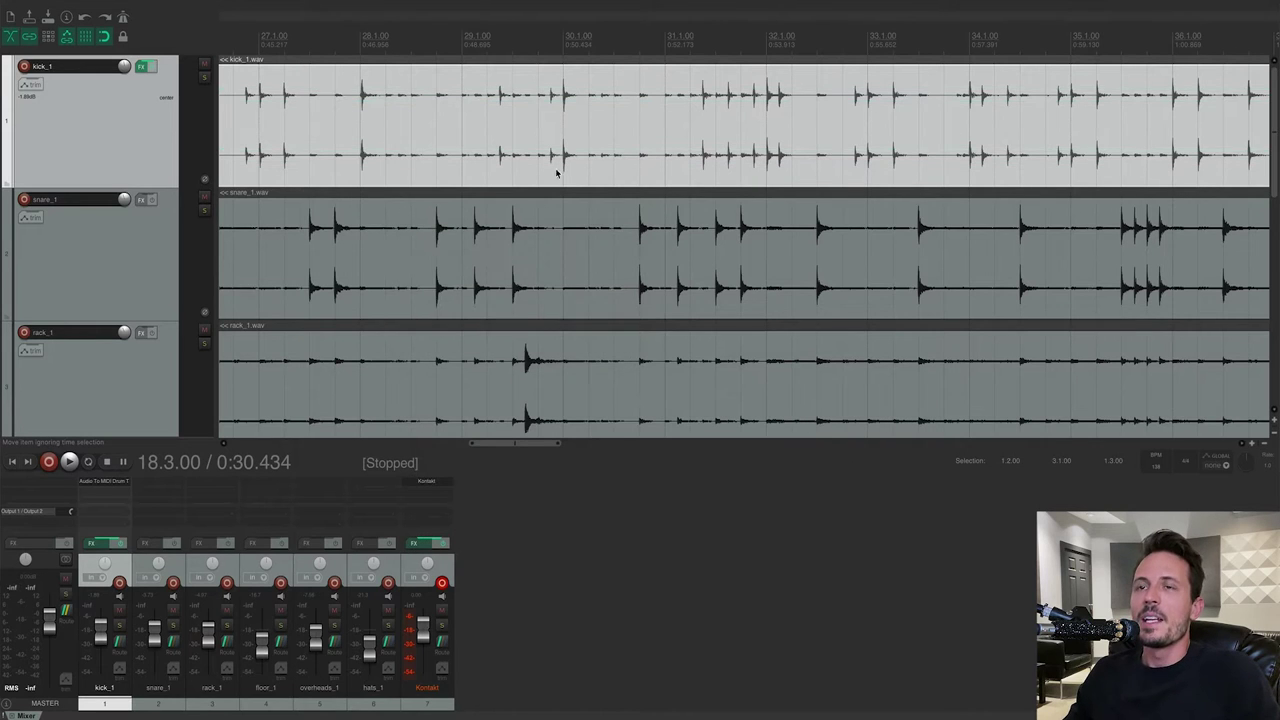
{"action": "right_click", "coordinate": [547, 150]}
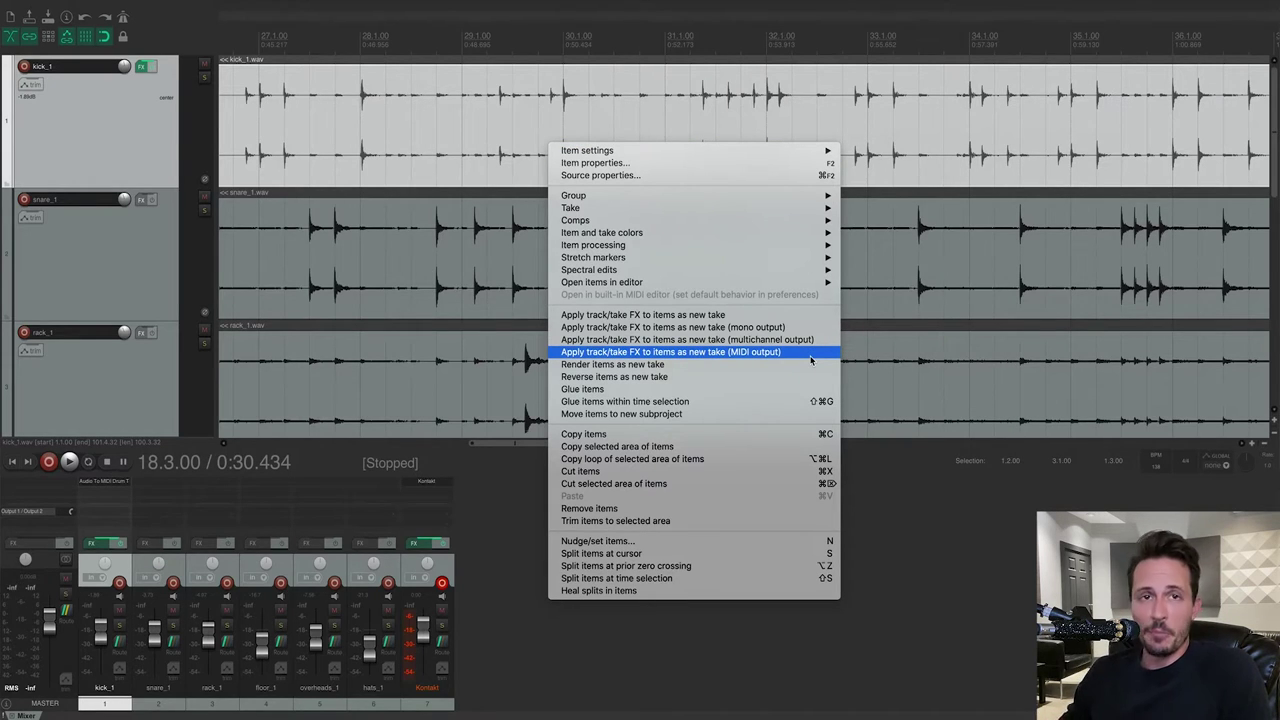
{"action": "left_click", "coordinate": [811, 360]}
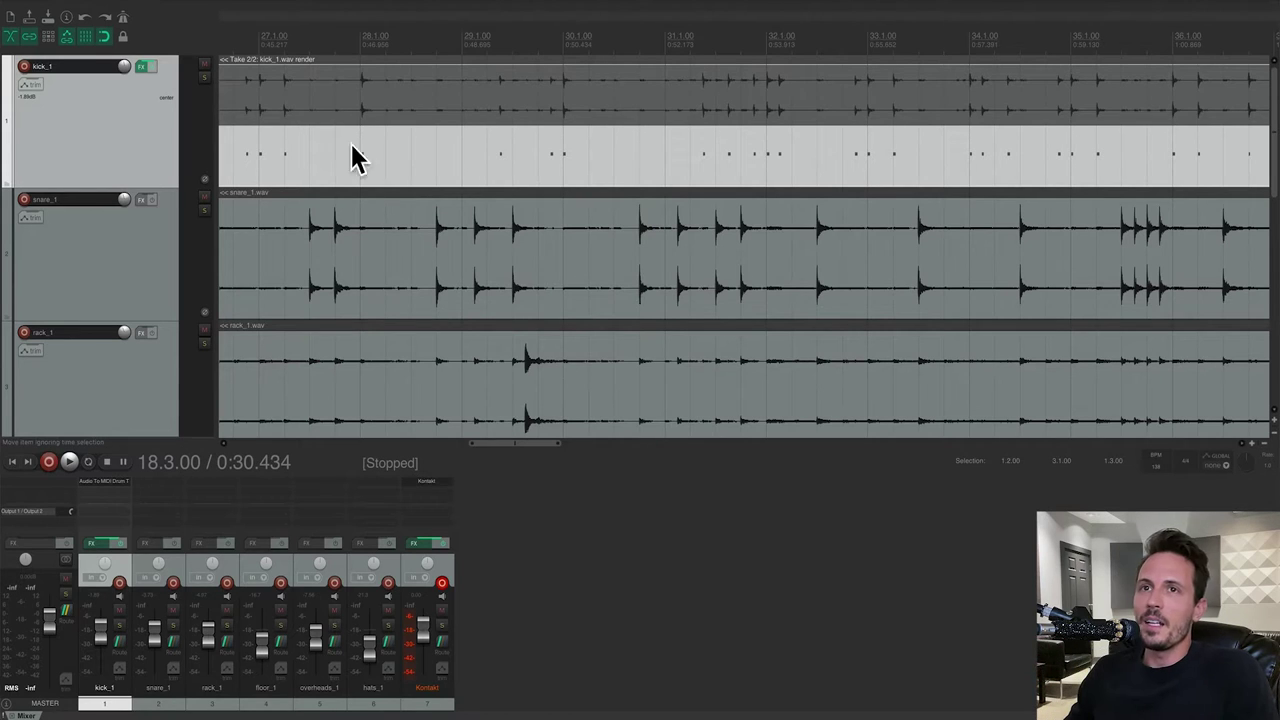
- Open the rendered kick take in the MIDI editor and choose the A4 row holding the notes around measure 30
{"action": "double_click", "coordinate": [615, 160]}
{"action": "scroll", "coordinate": [343, 378], "scroll_direction": "up", "scroll_amount": 2}
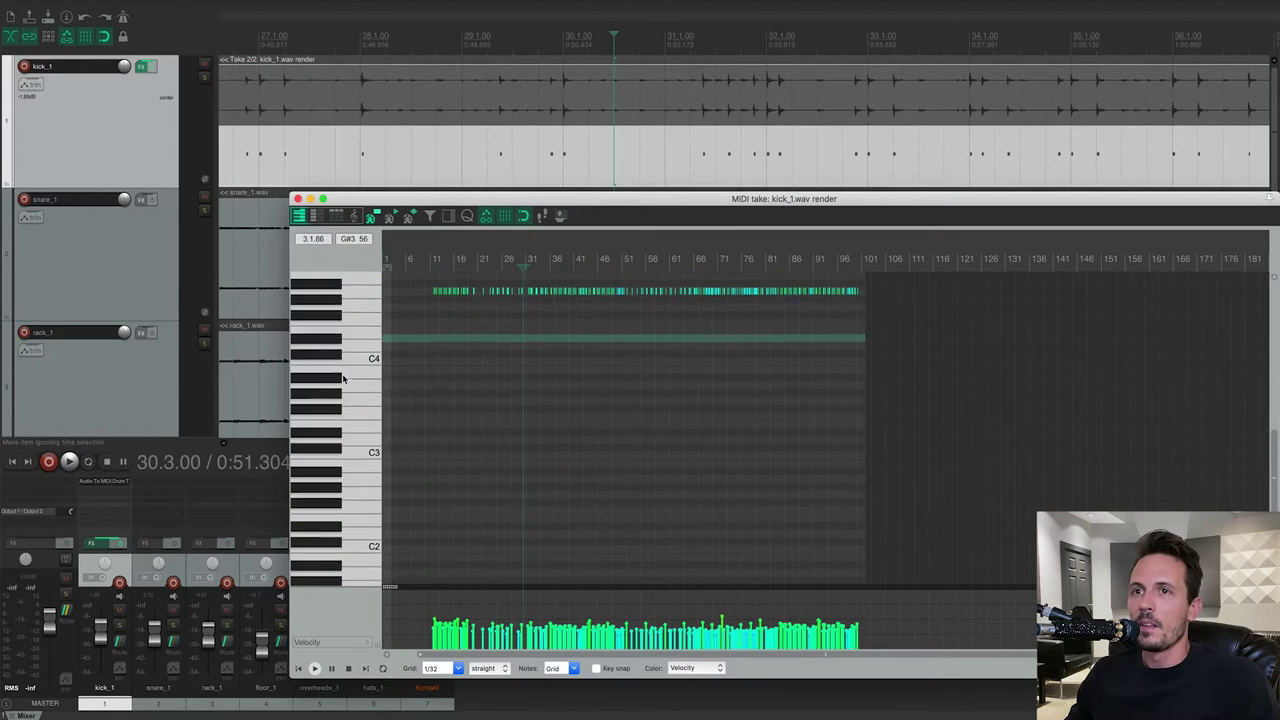
{"action": "scroll", "coordinate": [343, 378], "scroll_direction": "up", "scroll_amount": 2}
{"action": "scroll", "coordinate": [574, 406], "scroll_direction": "up", "scroll_amount": 5}
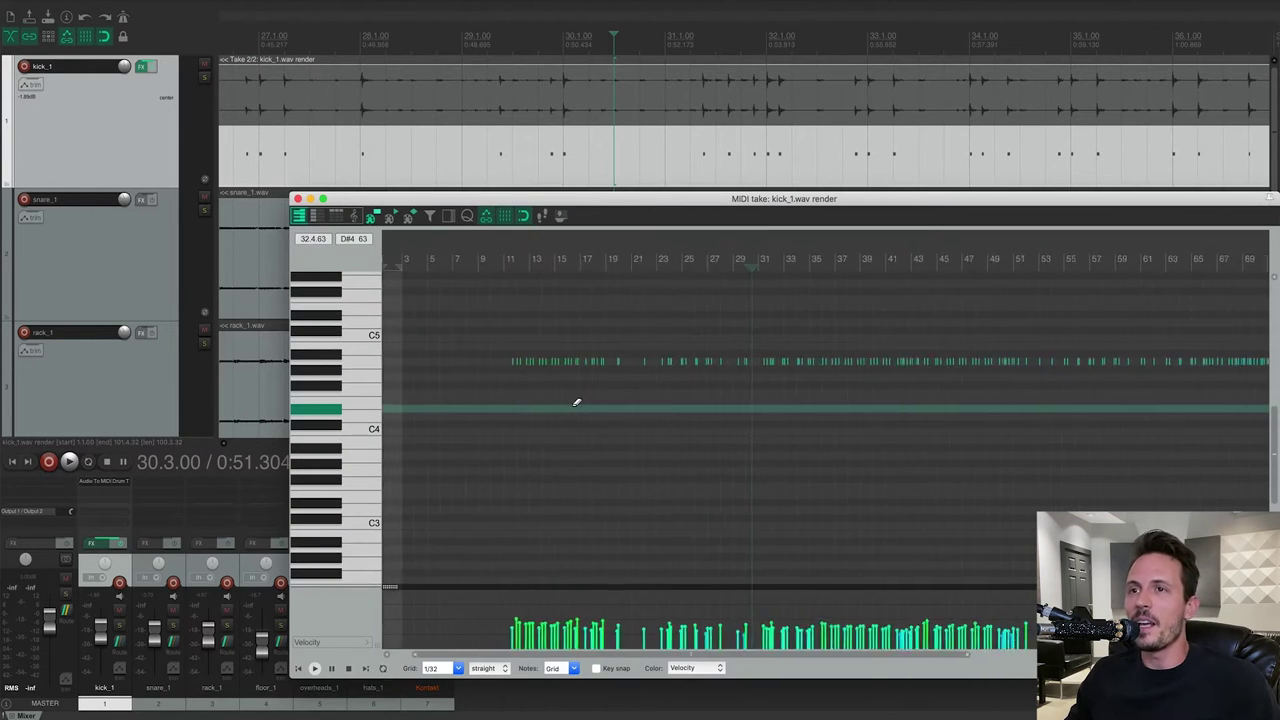
{"action": "scroll", "coordinate": [576, 402], "scroll_direction": "up", "scroll_amount": 8}
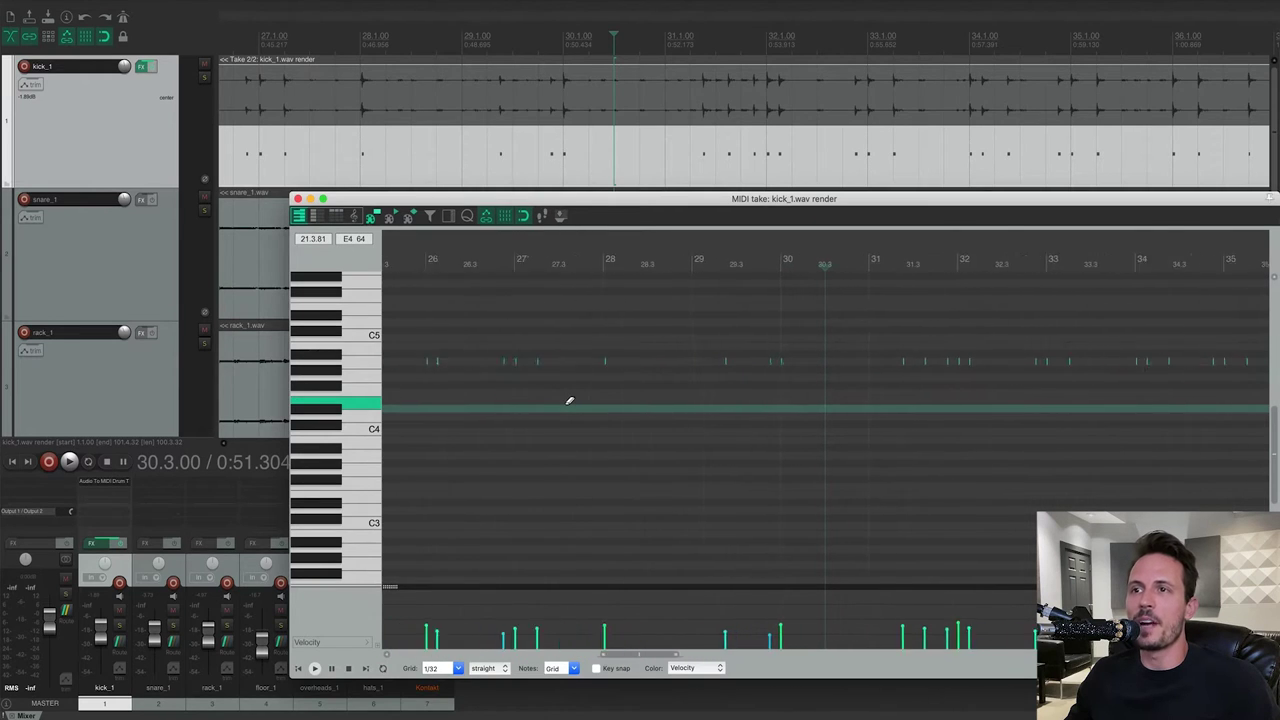
{"action": "scroll", "coordinate": [569, 400], "scroll_direction": "up", "scroll_amount": 6}
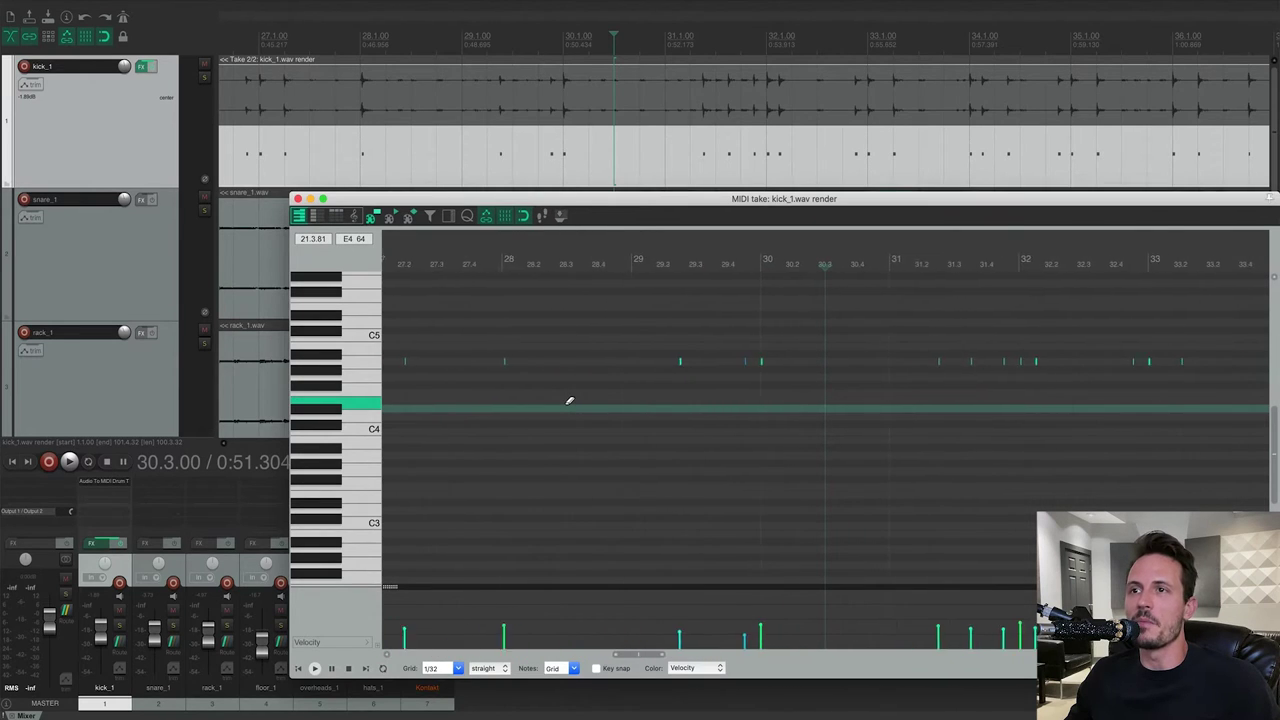
{"action": "left_click", "coordinate": [362, 363]}
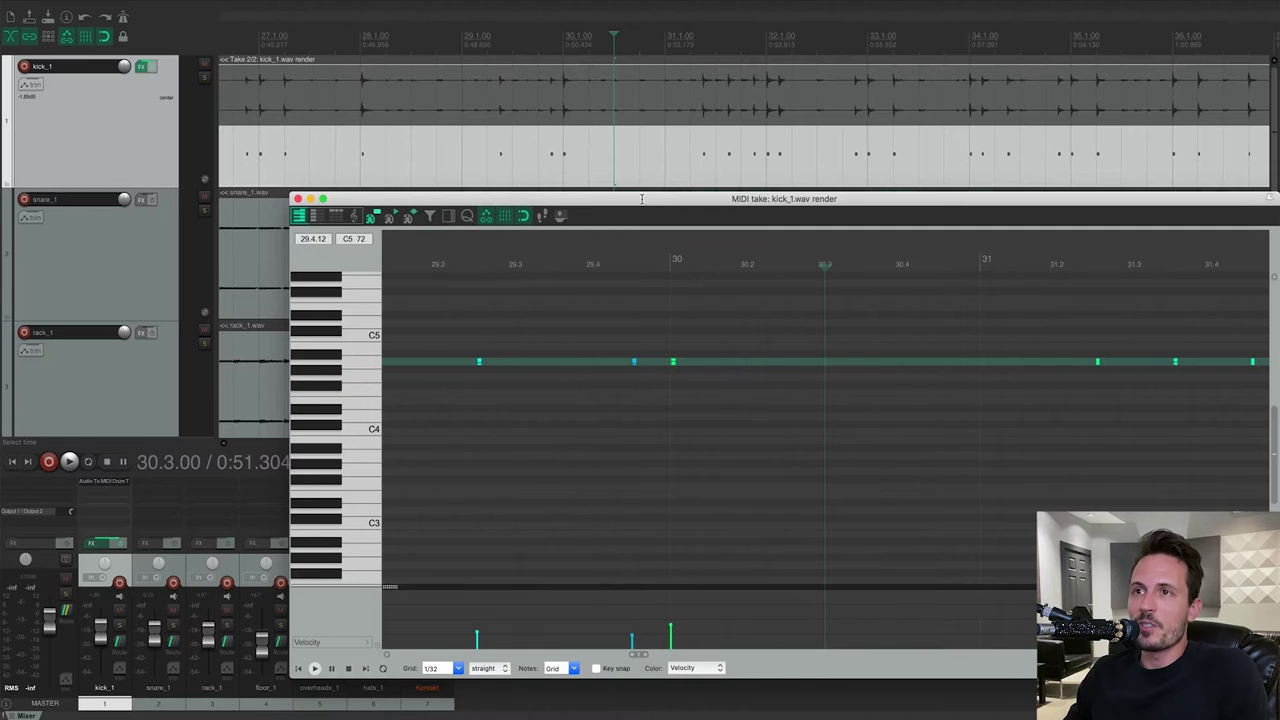
- Select all notes in the kick MIDI take
{"action": "left_click_drag", "start_coordinate": [641, 198], "coordinate": [605, 202]}
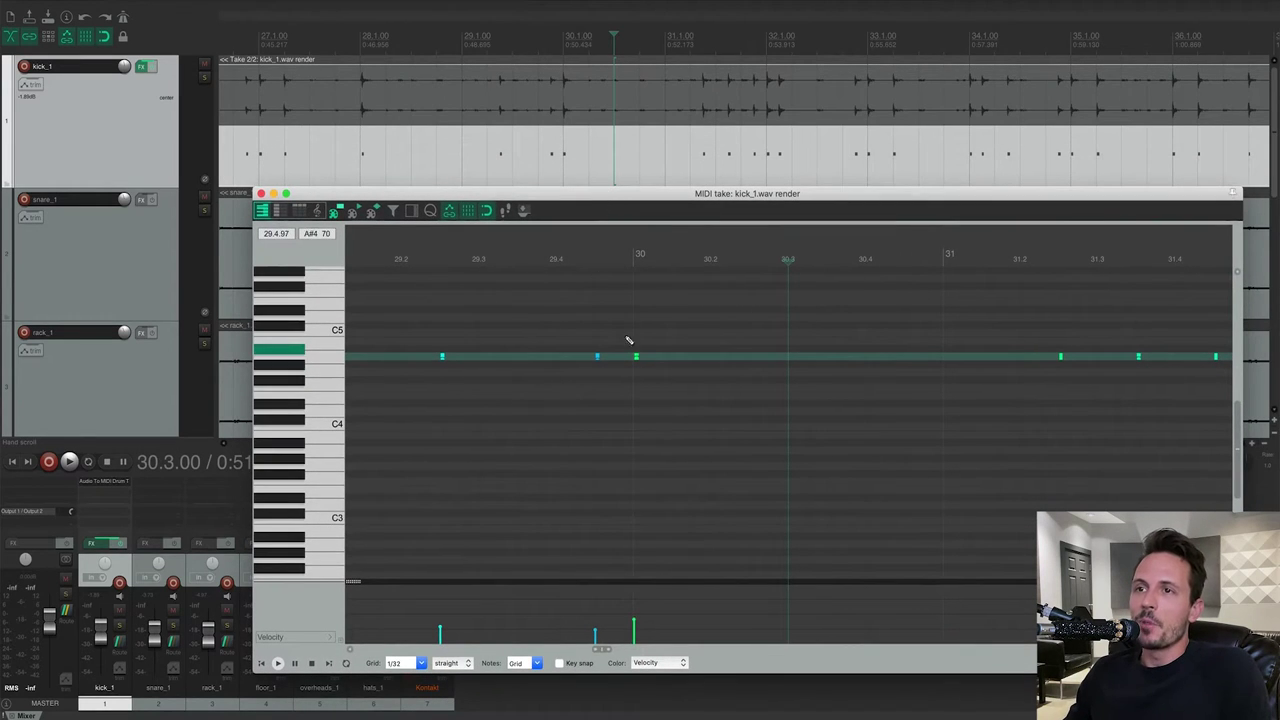
{"action": "right_click", "coordinate": [582, 324]}
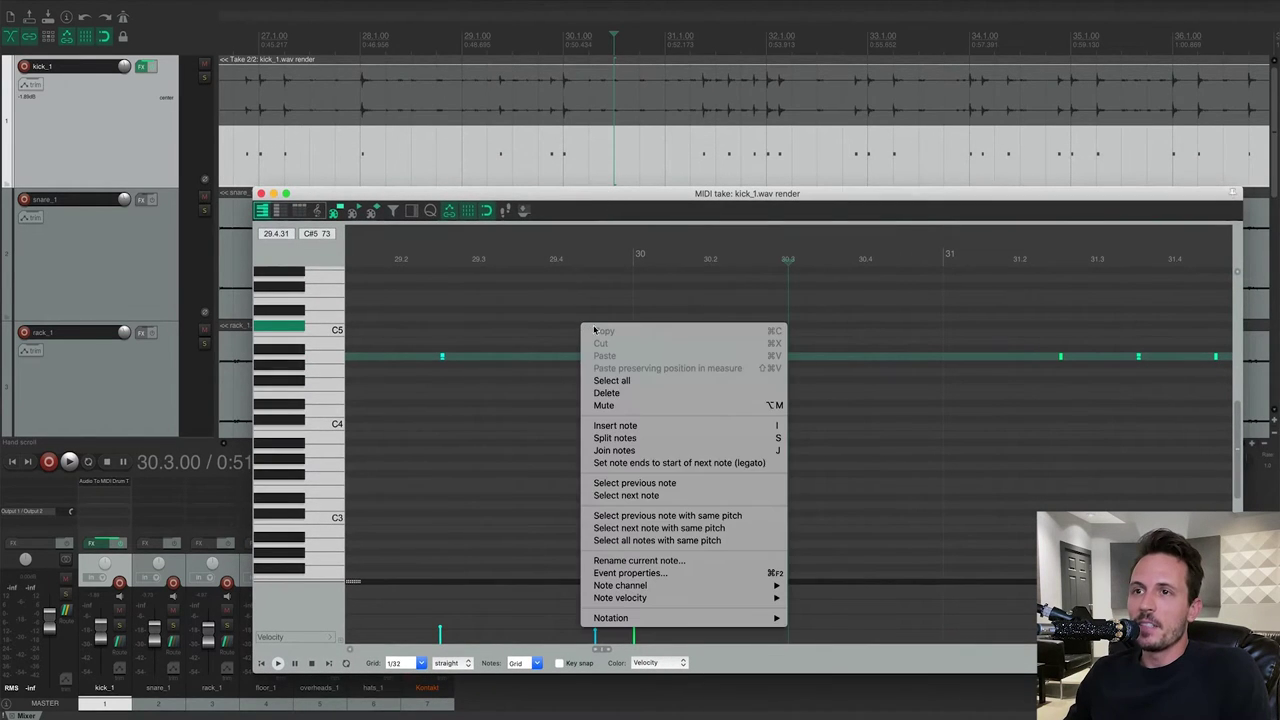
{"action": "left_click", "coordinate": [652, 384]}
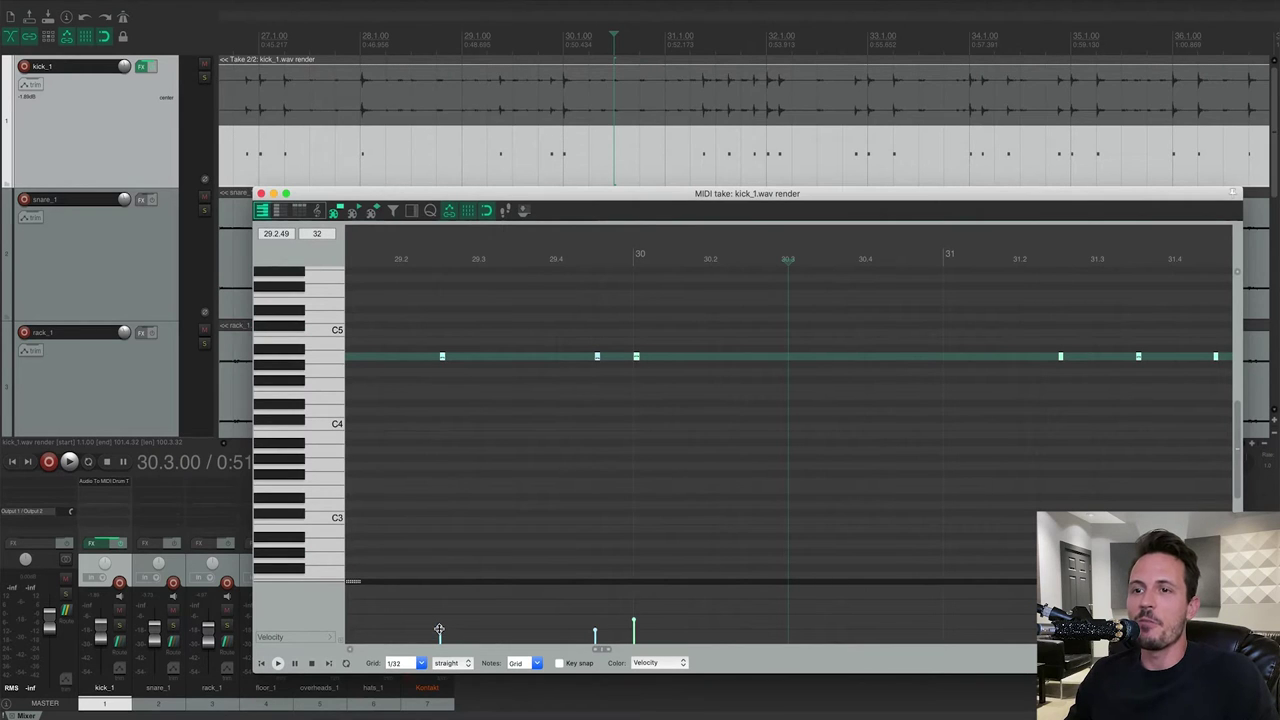
- Raise the selected kick notes' velocity to 127, change their pitch to 36 C2, and close the MIDI editor
{"action": "left_click_drag", "start_coordinate": [443, 635], "coordinate": [448, 536]}
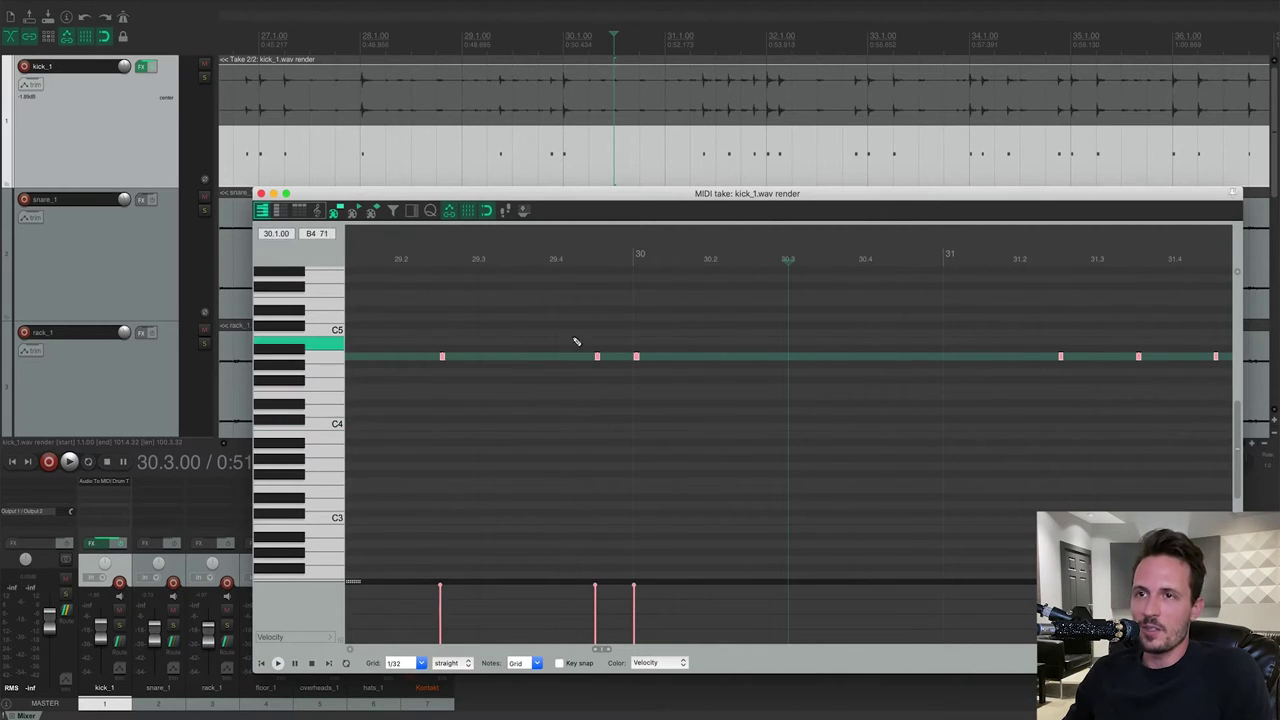
{"action": "right_click", "coordinate": [443, 358]}
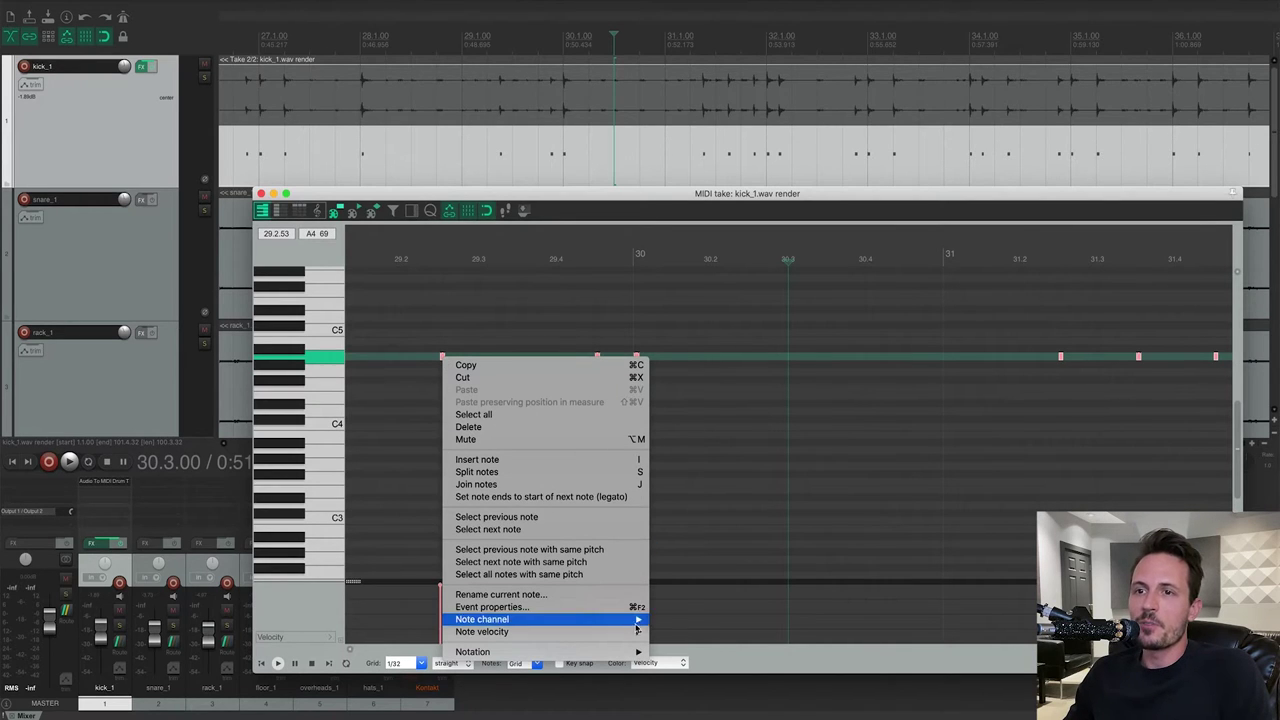
{"action": "left_click", "coordinate": [601, 607]}
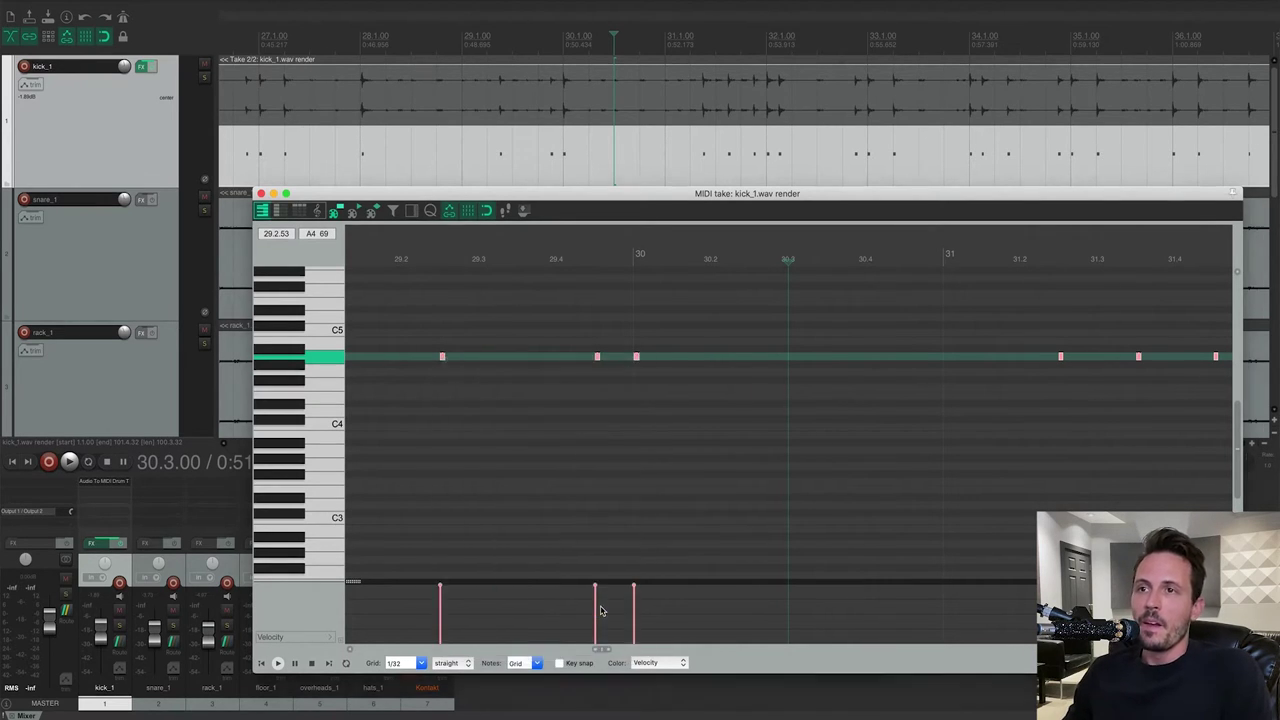
{"action": "left_click_drag", "start_coordinate": [412, 250], "coordinate": [489, 228]}
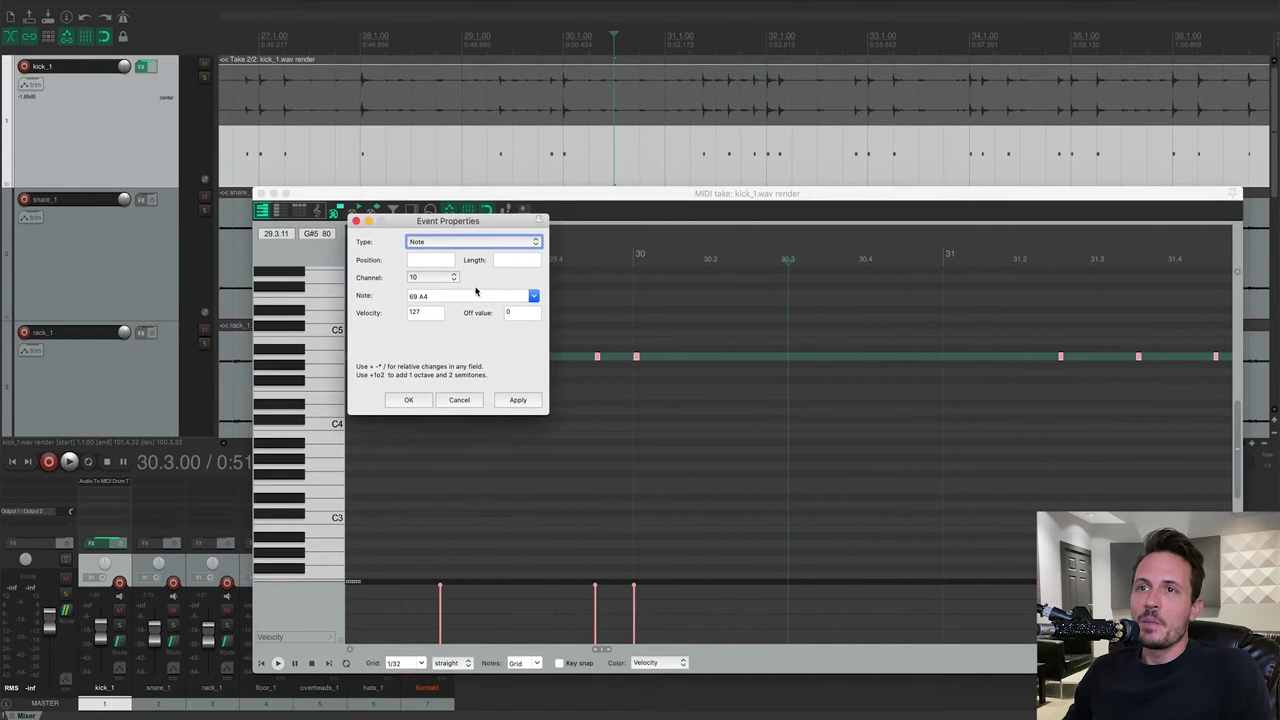
{"action": "left_click", "coordinate": [535, 298]}
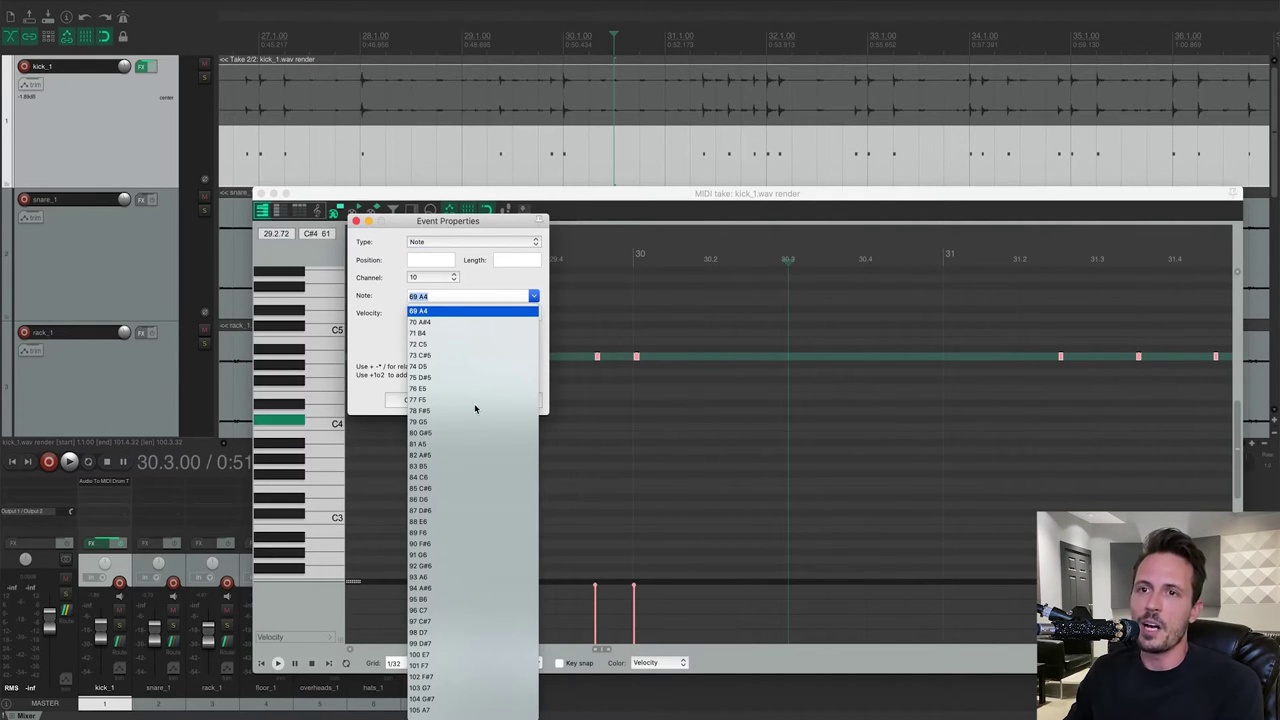
{"action": "scroll", "coordinate": [476, 409], "scroll_direction": "up", "scroll_amount": 10}
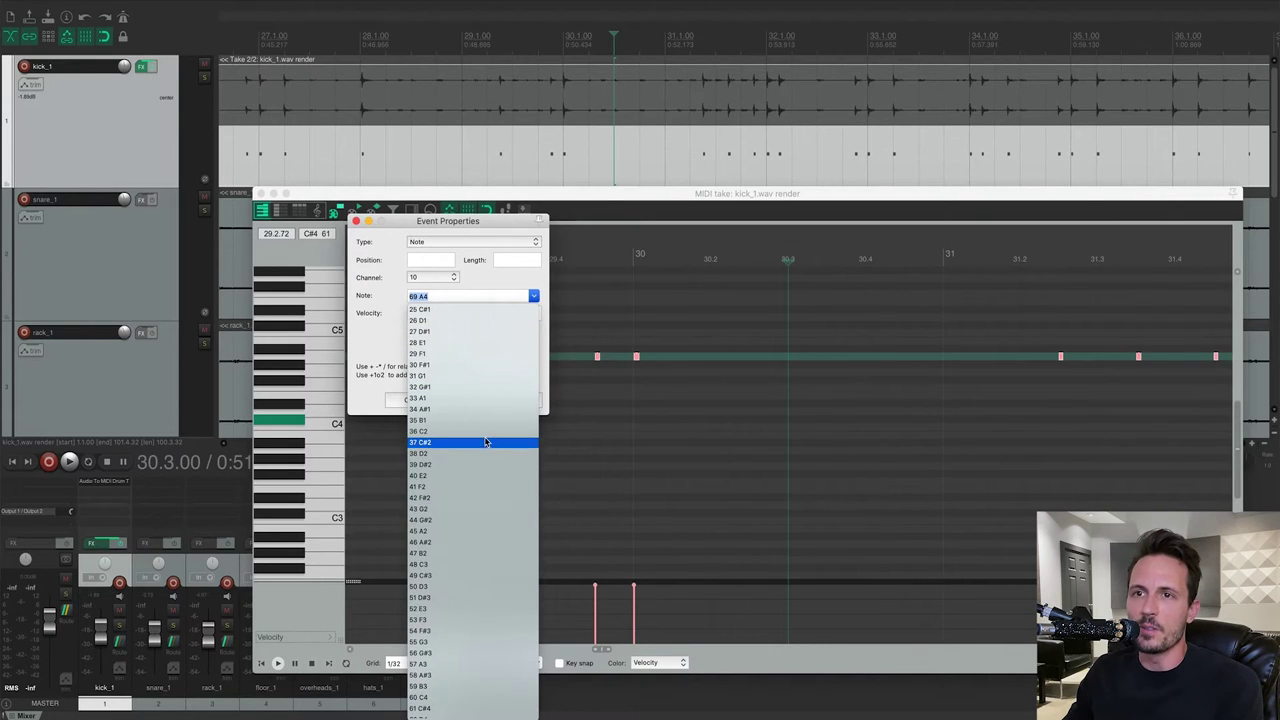
{"action": "left_click", "coordinate": [486, 429]}
{"action": "left_click", "coordinate": [516, 400]}
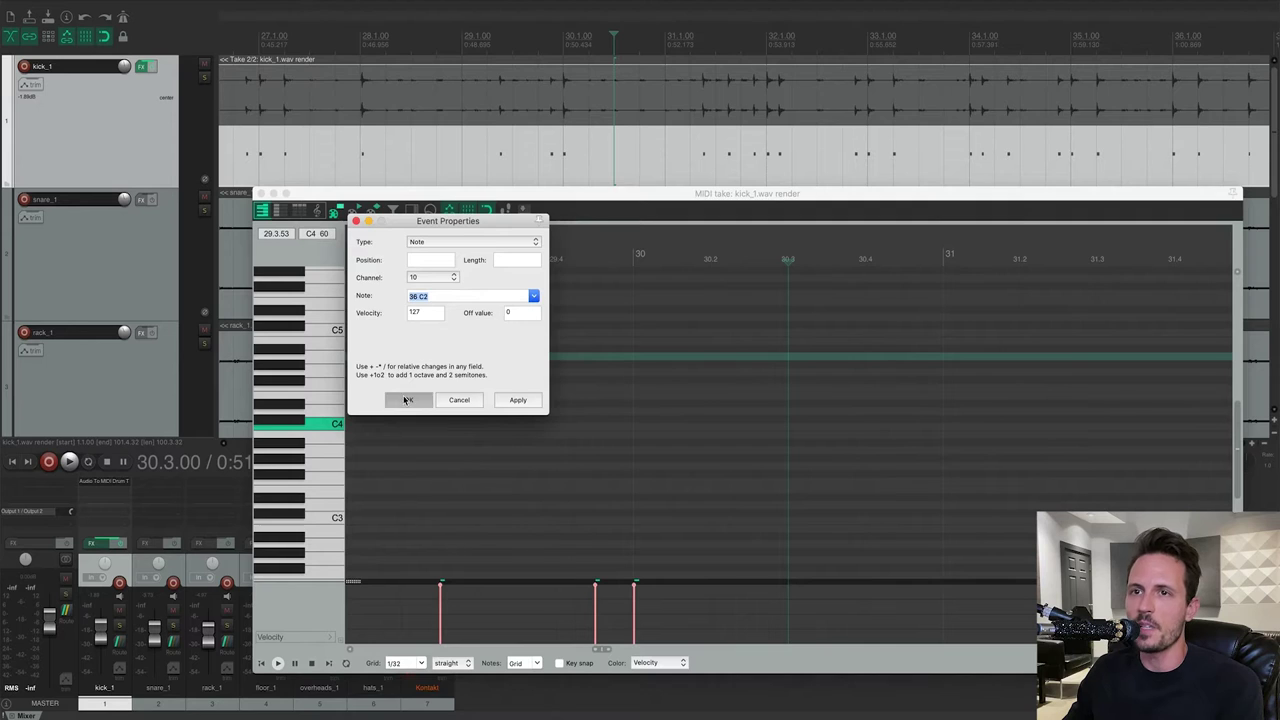
{"action": "left_click", "coordinate": [405, 400]}
{"action": "left_click", "coordinate": [261, 194]}
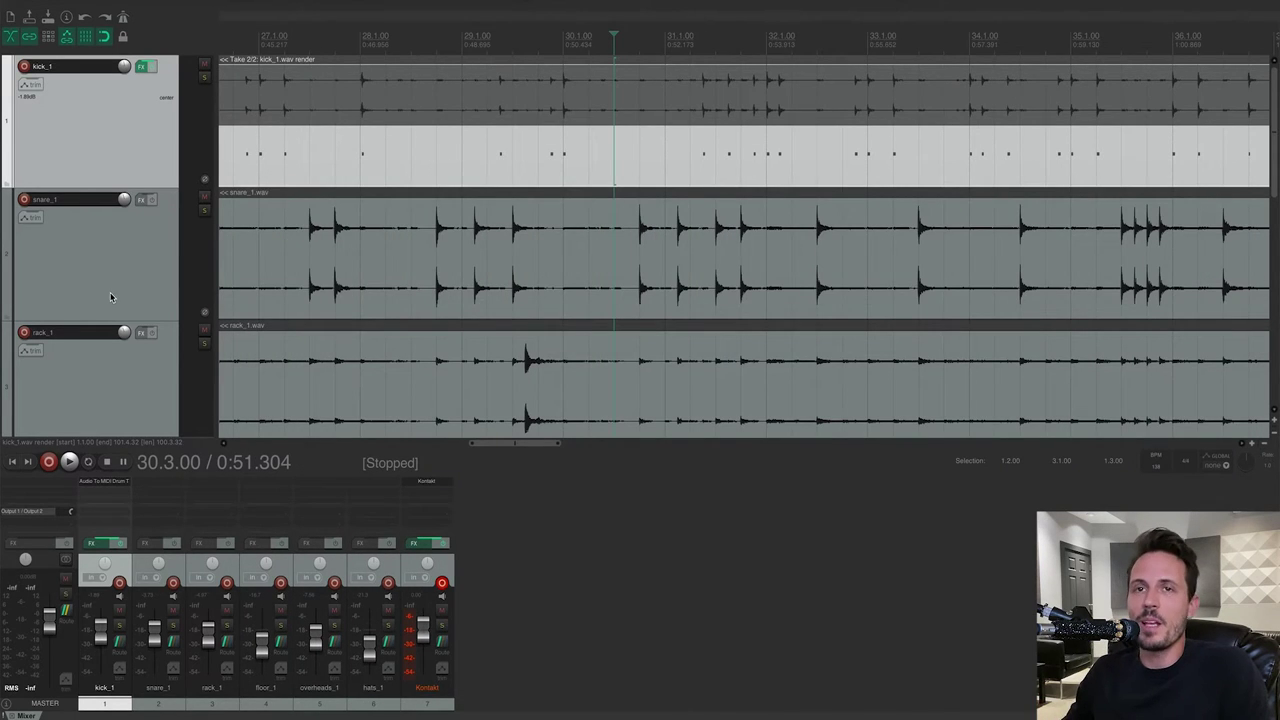
- Add the JS Audio To MIDI Drum Trigger effect to the snare_1 track and move its window clear of the waveforms
{"action": "left_click", "coordinate": [135, 274]}
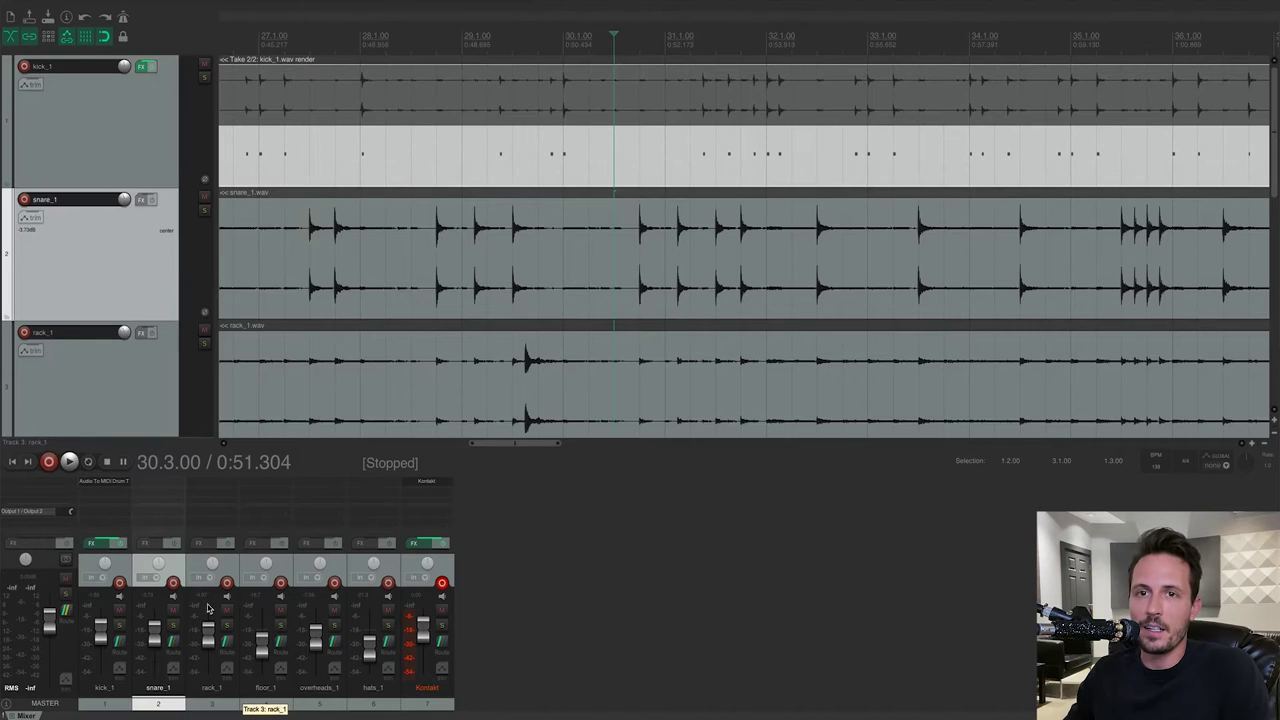
{"action": "left_click", "coordinate": [150, 543]}
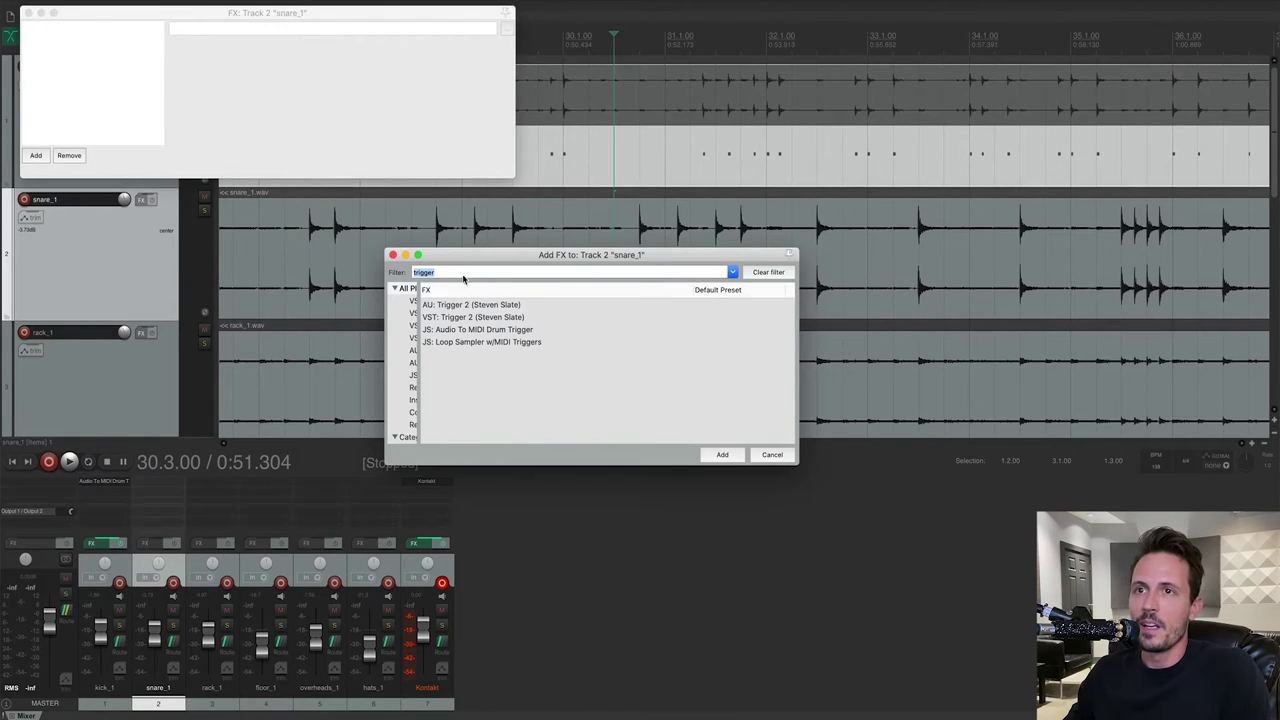
{"action": "left_click", "coordinate": [512, 333]}
{"action": "left_click", "coordinate": [724, 455]}
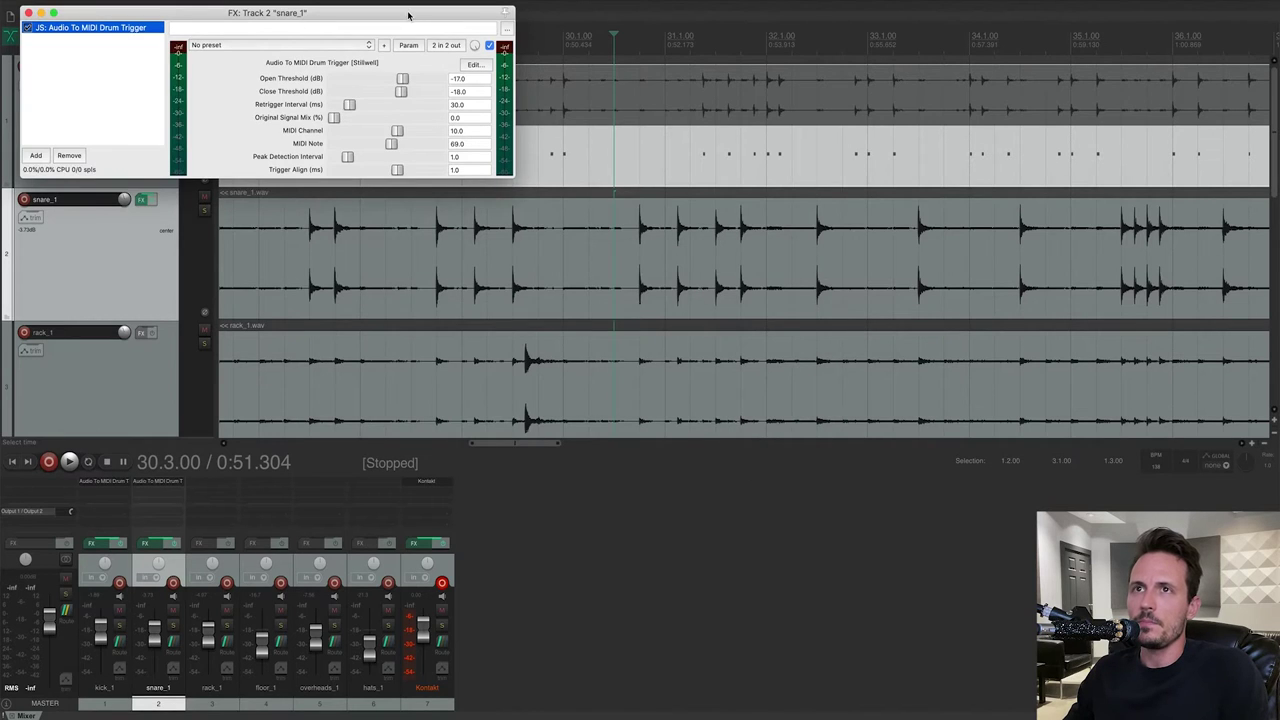
{"action": "left_click_drag", "start_coordinate": [408, 14], "coordinate": [983, 441]}
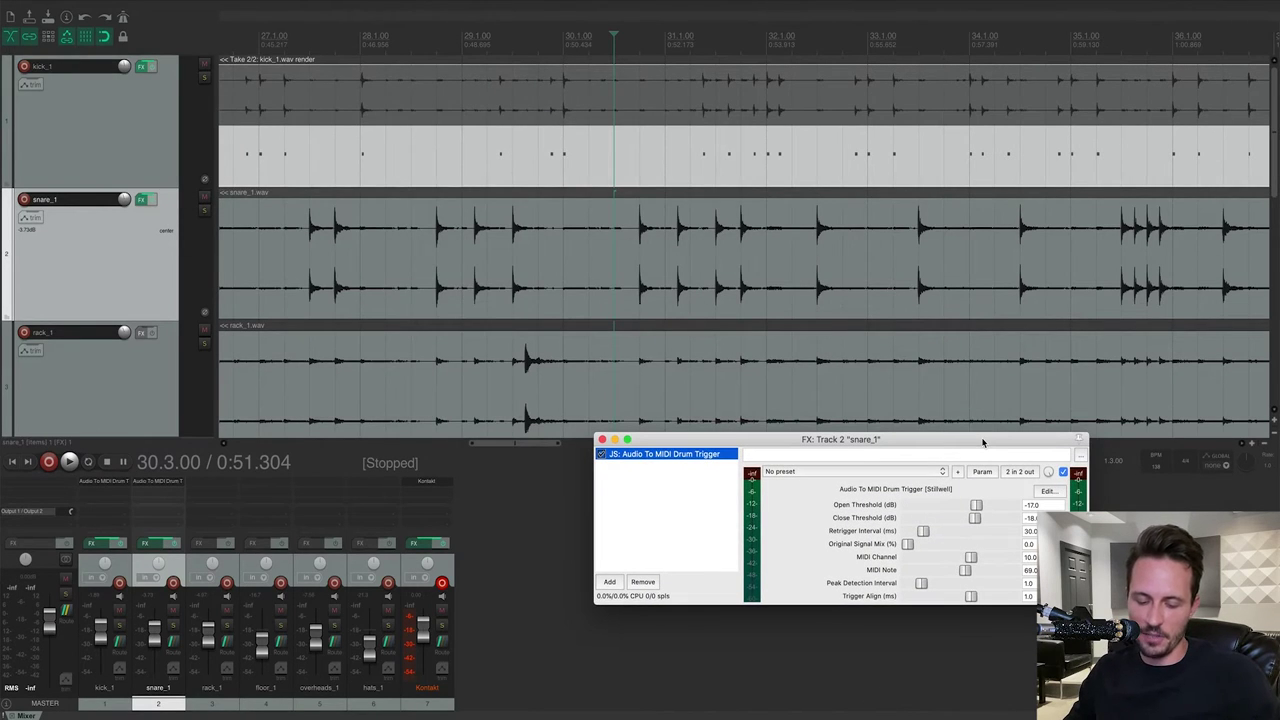
- Open the transient detection settings and select the snare item to display the threshold on its waveform
{"action": "key", "text": "ctrl+alt+t"}
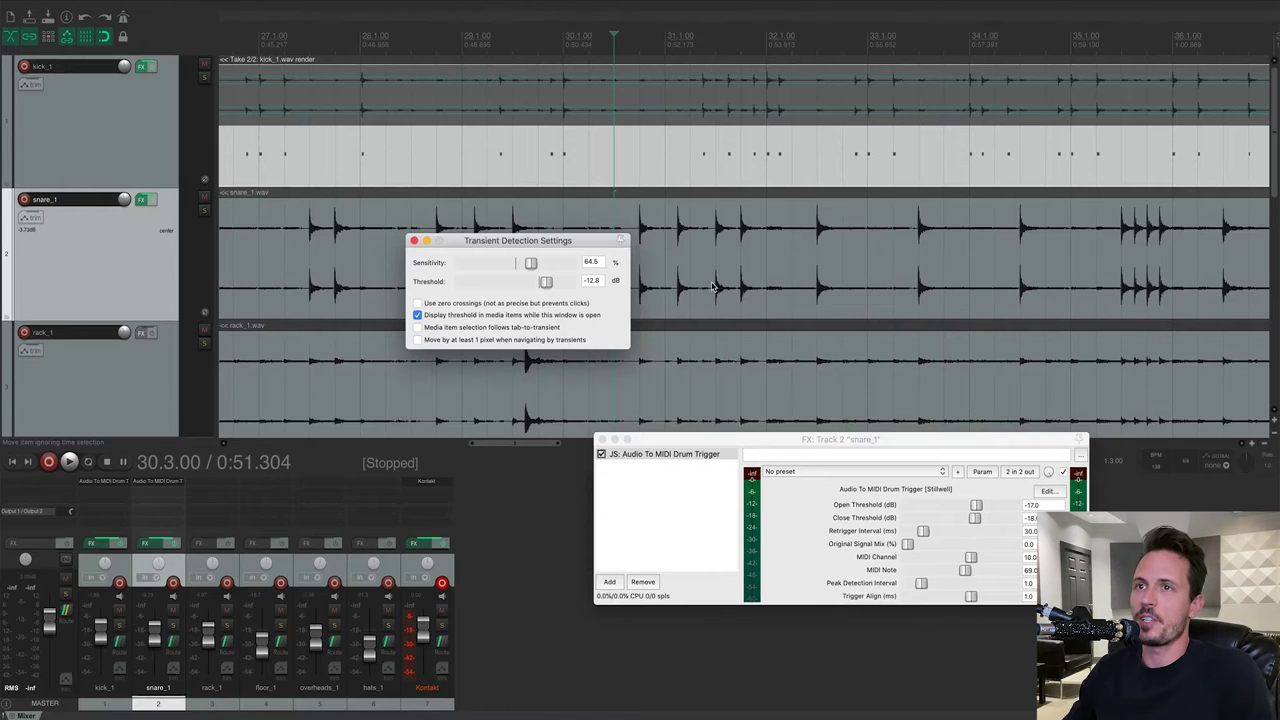
{"action": "left_click_drag", "start_coordinate": [578, 242], "coordinate": [639, 432]}
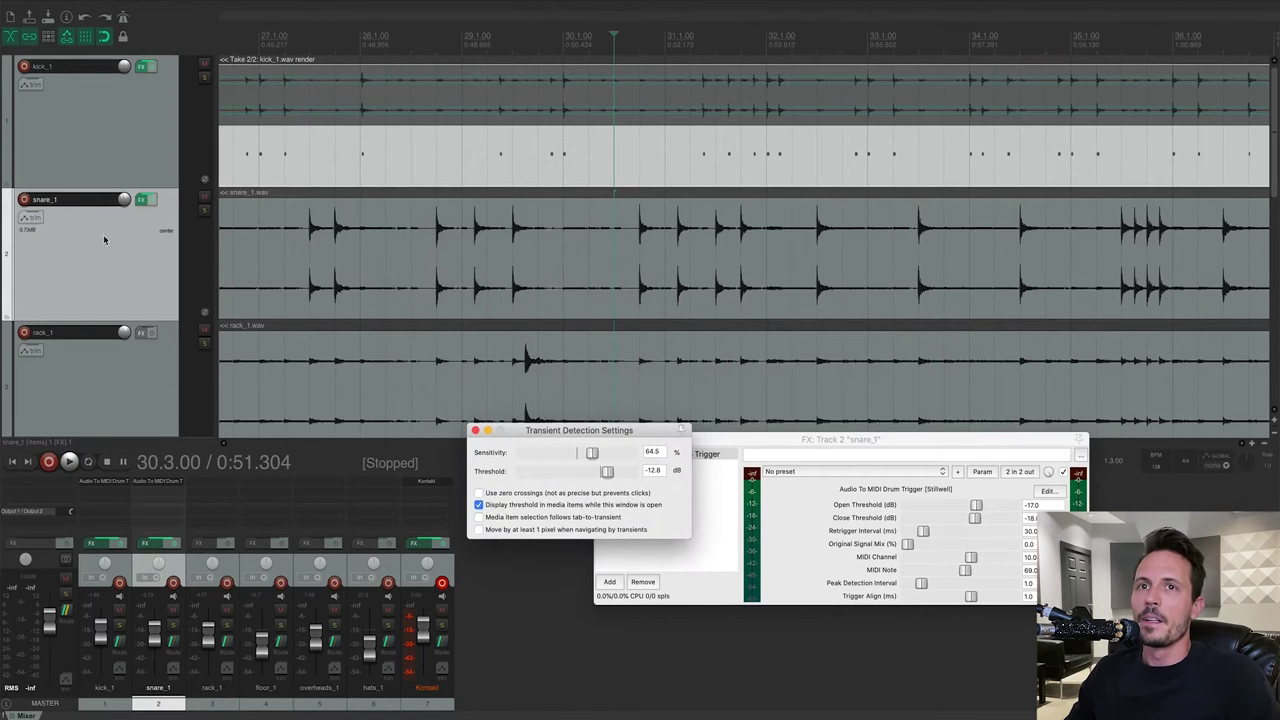
{"action": "left_click", "coordinate": [165, 284]}
{"action": "left_click", "coordinate": [398, 283]}
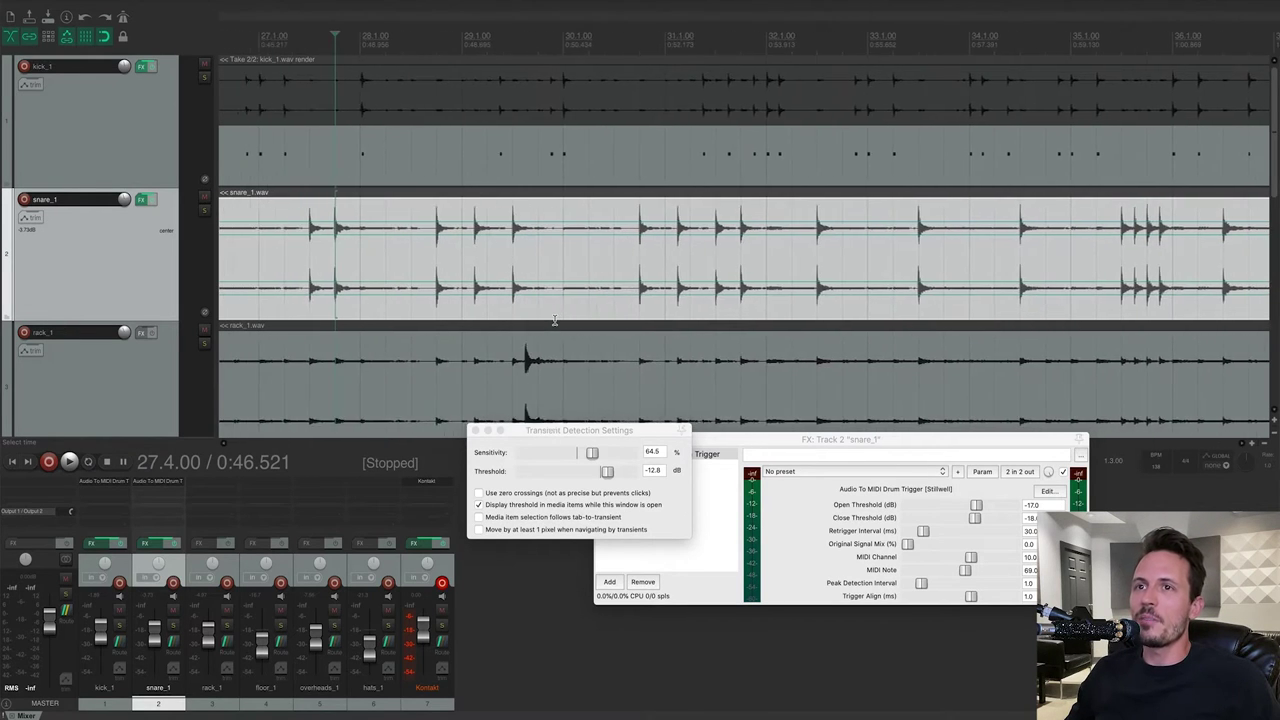
- Adjust the transient detection threshold against the snare hits around measures 15 to 25, ending at -10.6 dB
{"action": "scroll", "coordinate": [554, 320], "scroll_direction": "left", "scroll_amount": 10}
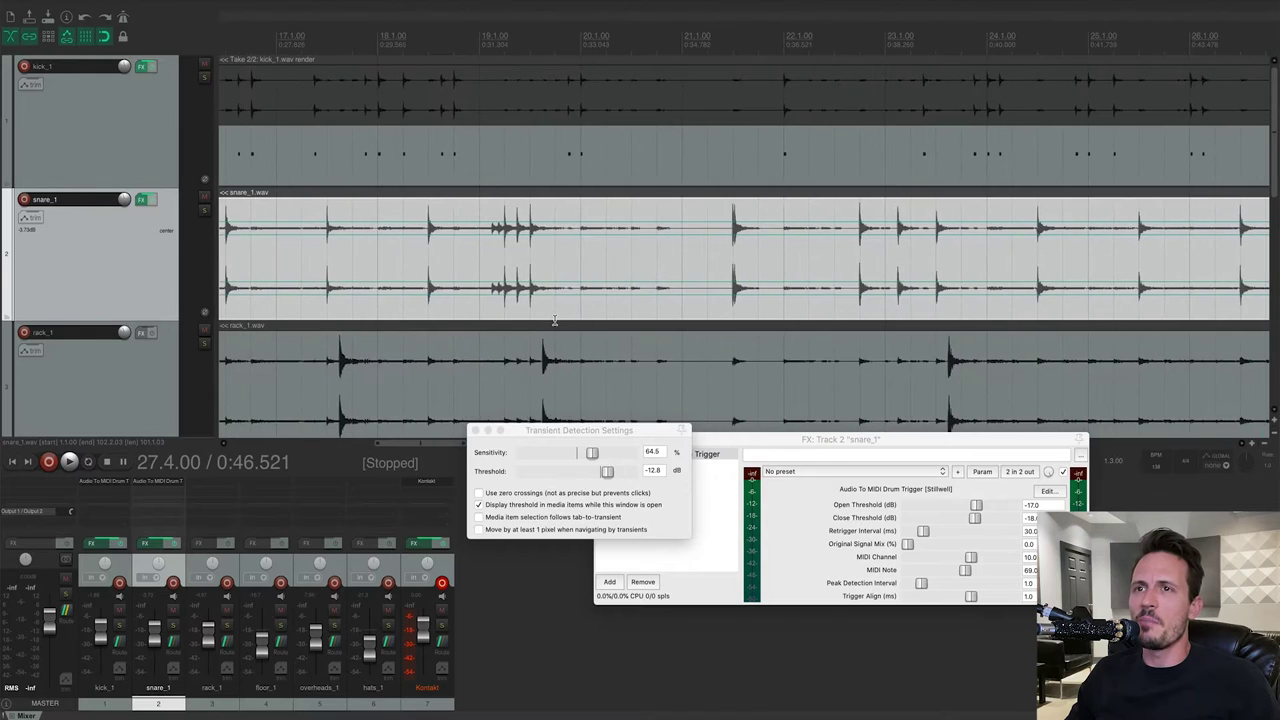
{"action": "scroll", "coordinate": [554, 320], "scroll_direction": "left", "scroll_amount": 3}
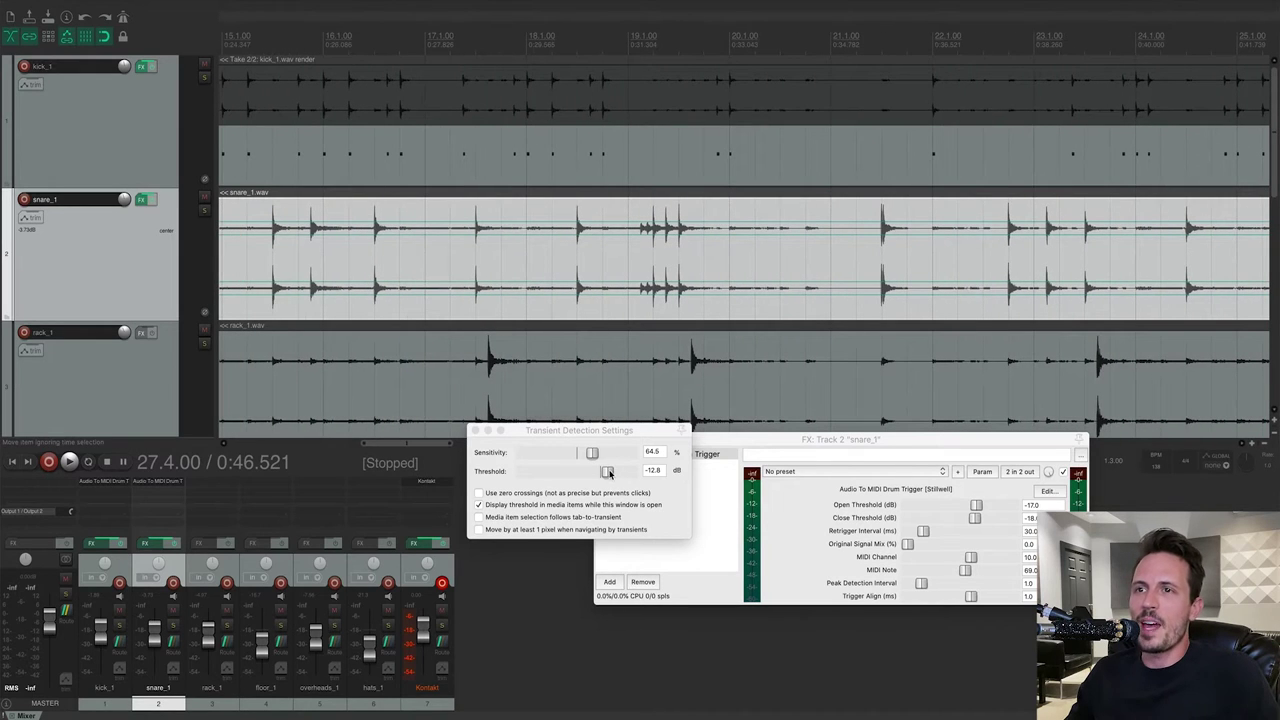
{"action": "left_click_drag", "start_coordinate": [607, 472], "coordinate": [614, 473]}
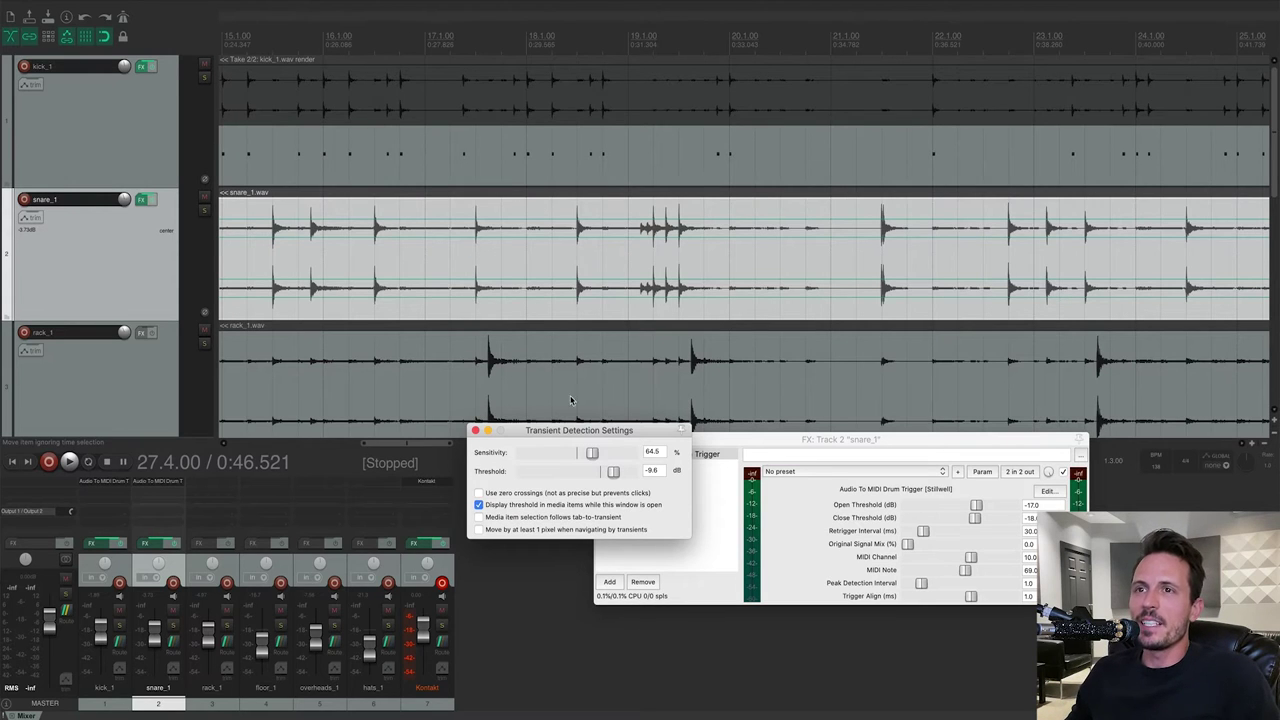
{"action": "left_click_drag", "start_coordinate": [626, 439], "coordinate": [546, 380]}
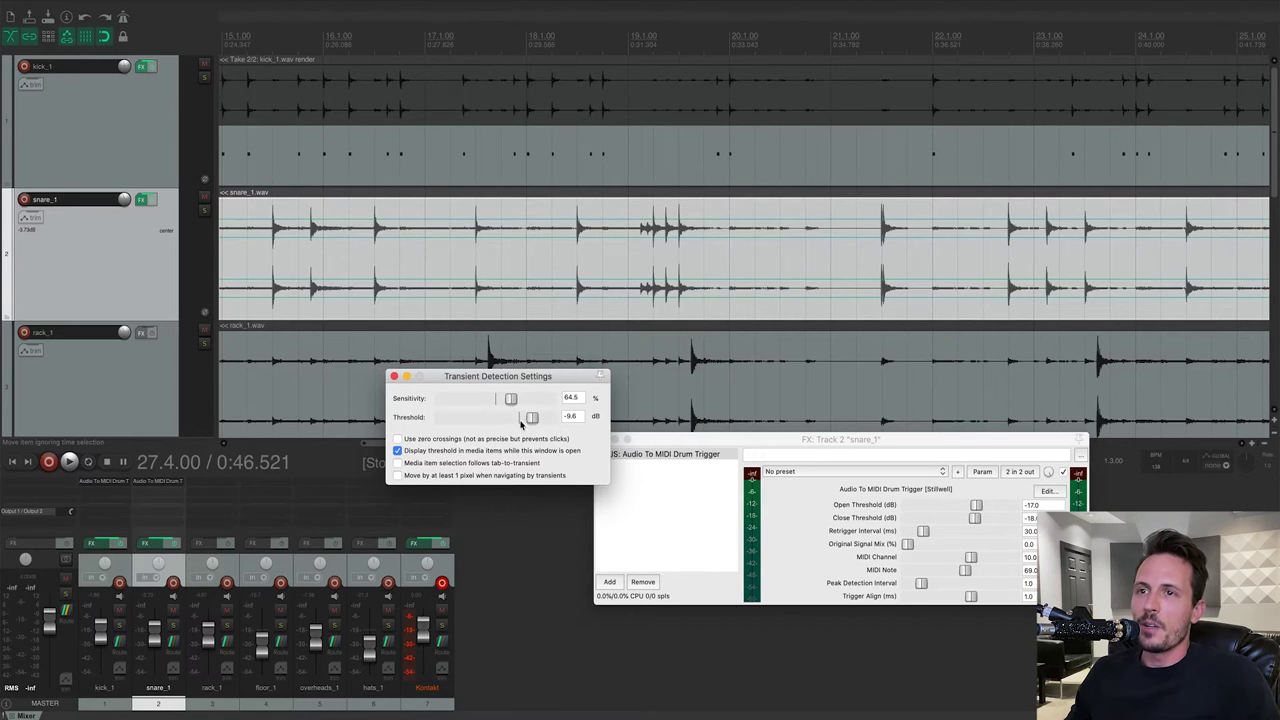
{"action": "left_click_drag", "start_coordinate": [533, 420], "coordinate": [536, 420]}
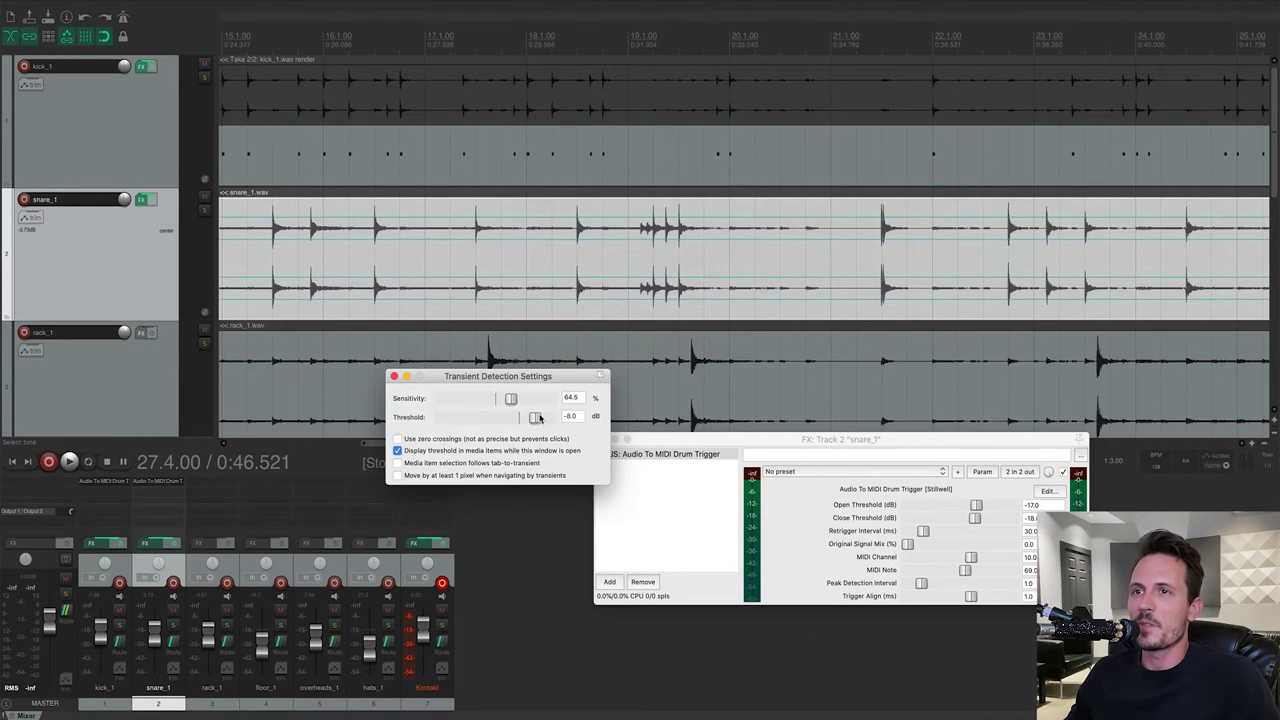
{"action": "left_click_drag", "start_coordinate": [535, 419], "coordinate": [521, 420]}
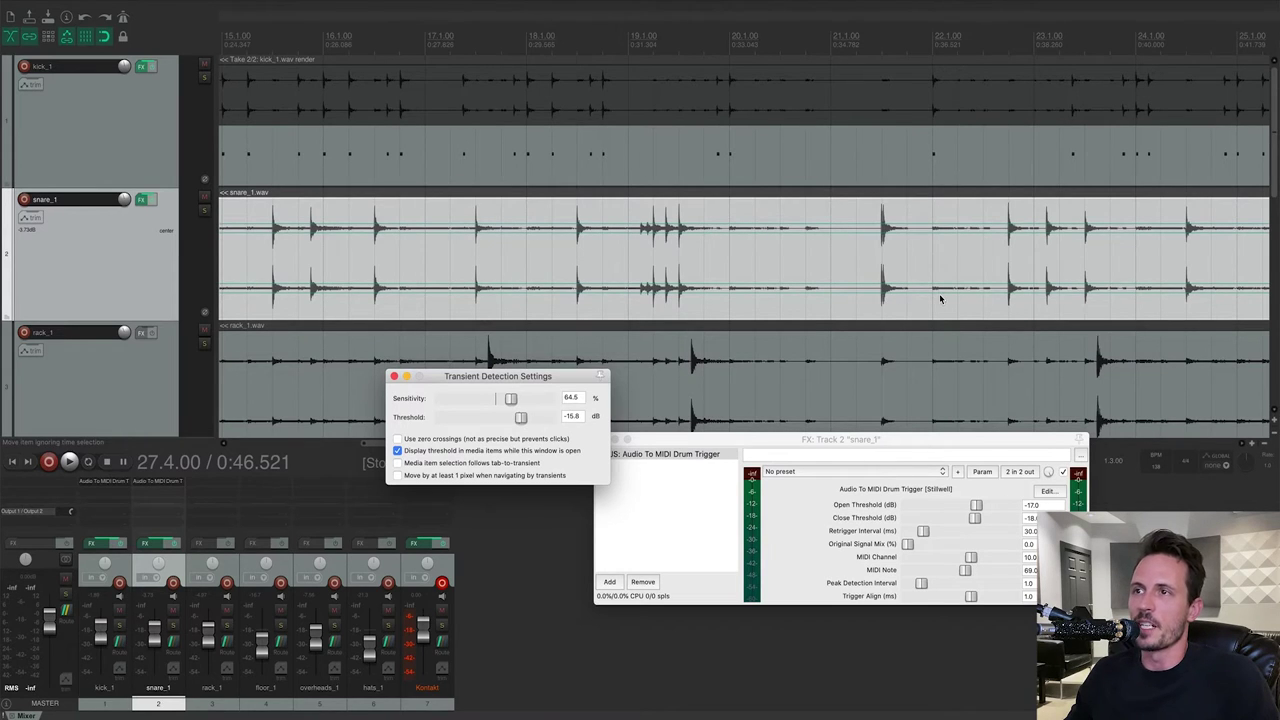
{"action": "left_click_drag", "start_coordinate": [519, 422], "coordinate": [530, 419]}
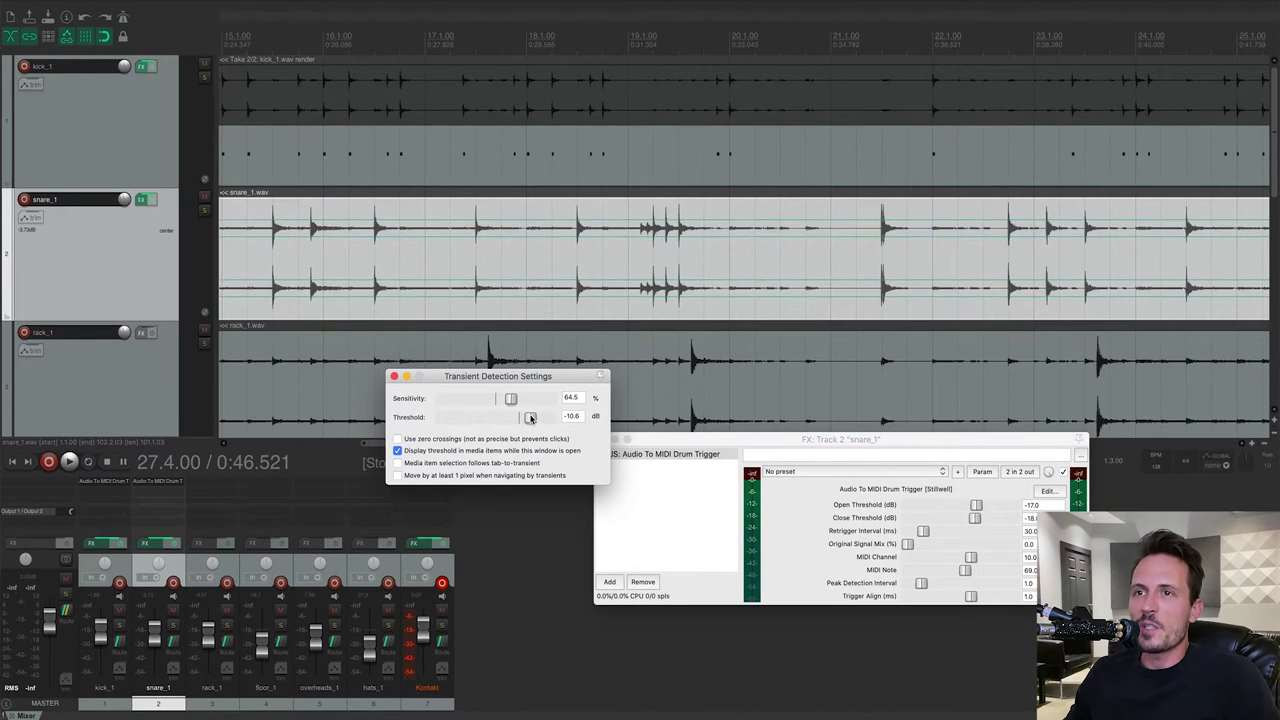
- Set both the Open Threshold and the Close Threshold of the snare's drum trigger to -10.6 dB
{"action": "left_click_drag", "start_coordinate": [850, 439], "coordinate": [796, 429]}
{"action": "left_click", "coordinate": [978, 496]}
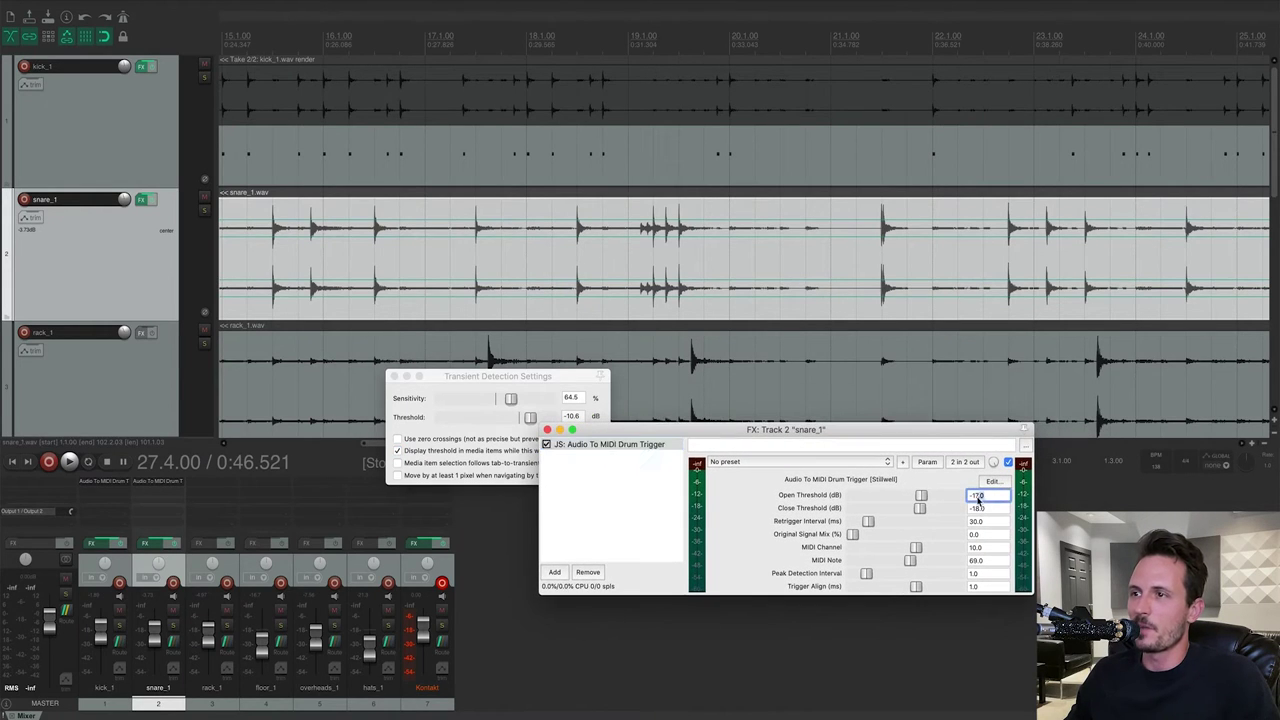
{"action": "type", "text": "-10"}
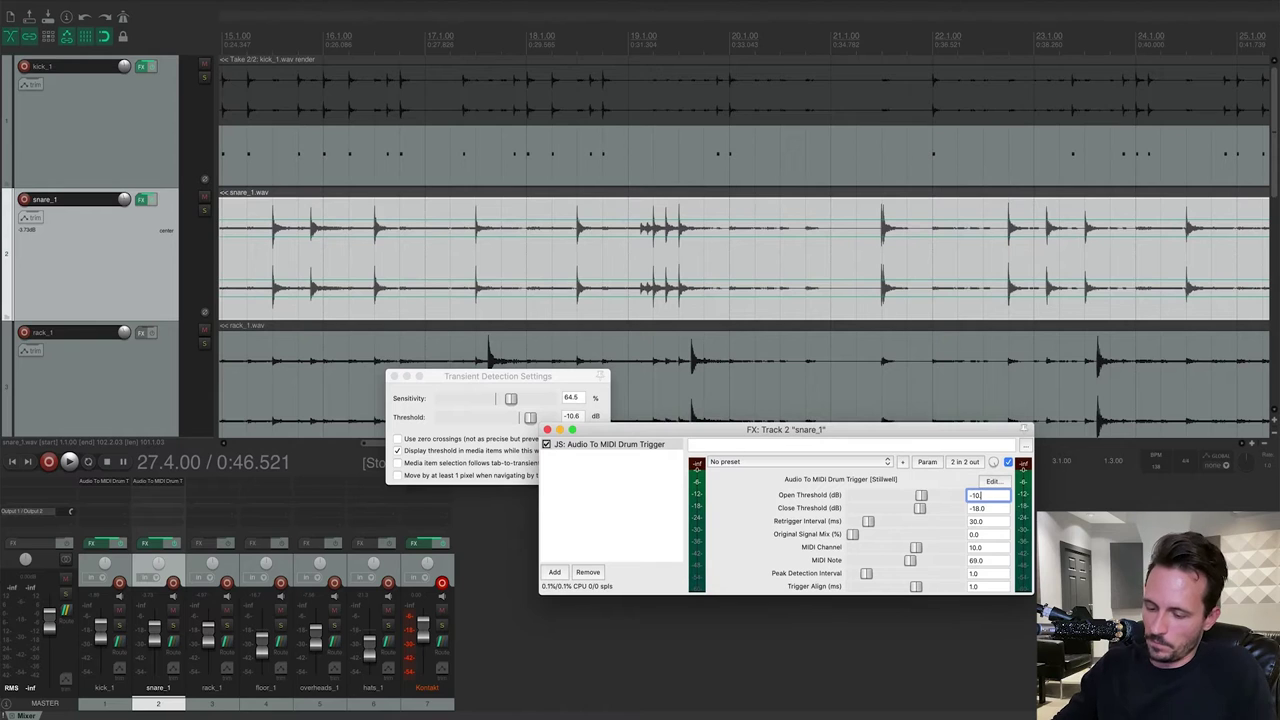
{"action": "type", "text": ".6"}
{"action": "left_click", "coordinate": [975, 510]}
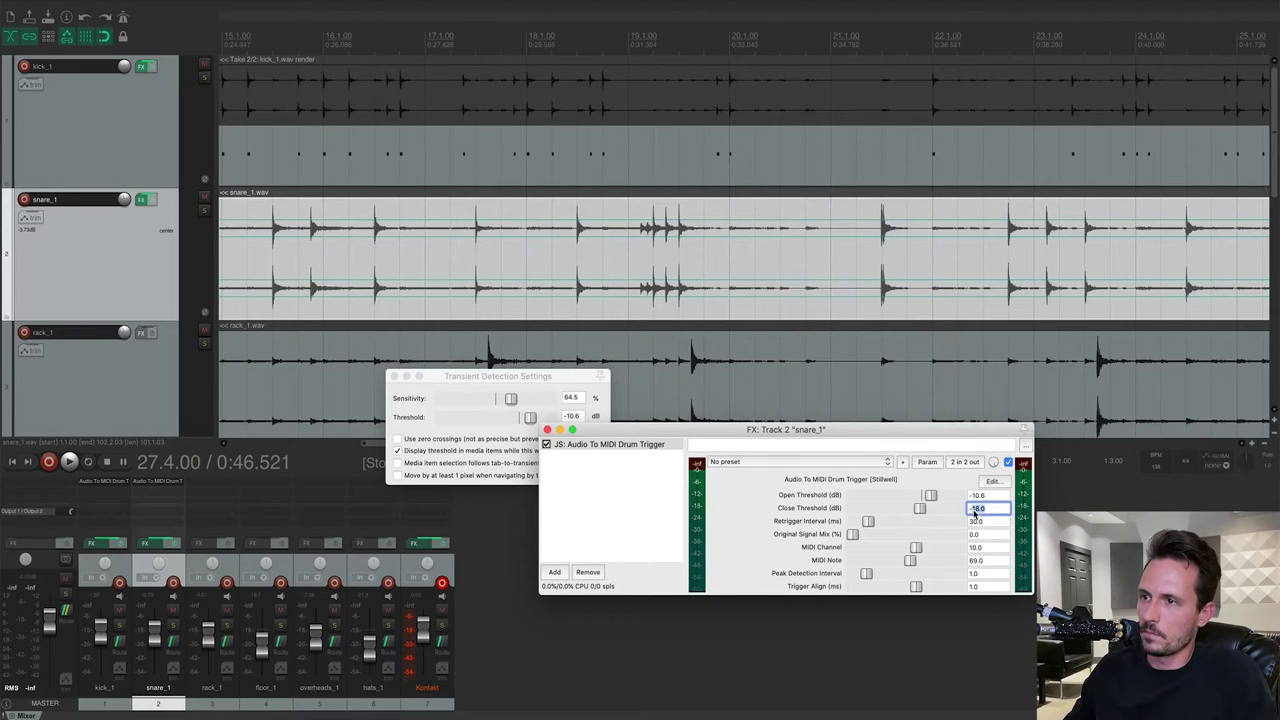
{"action": "type", "text": "-10."}
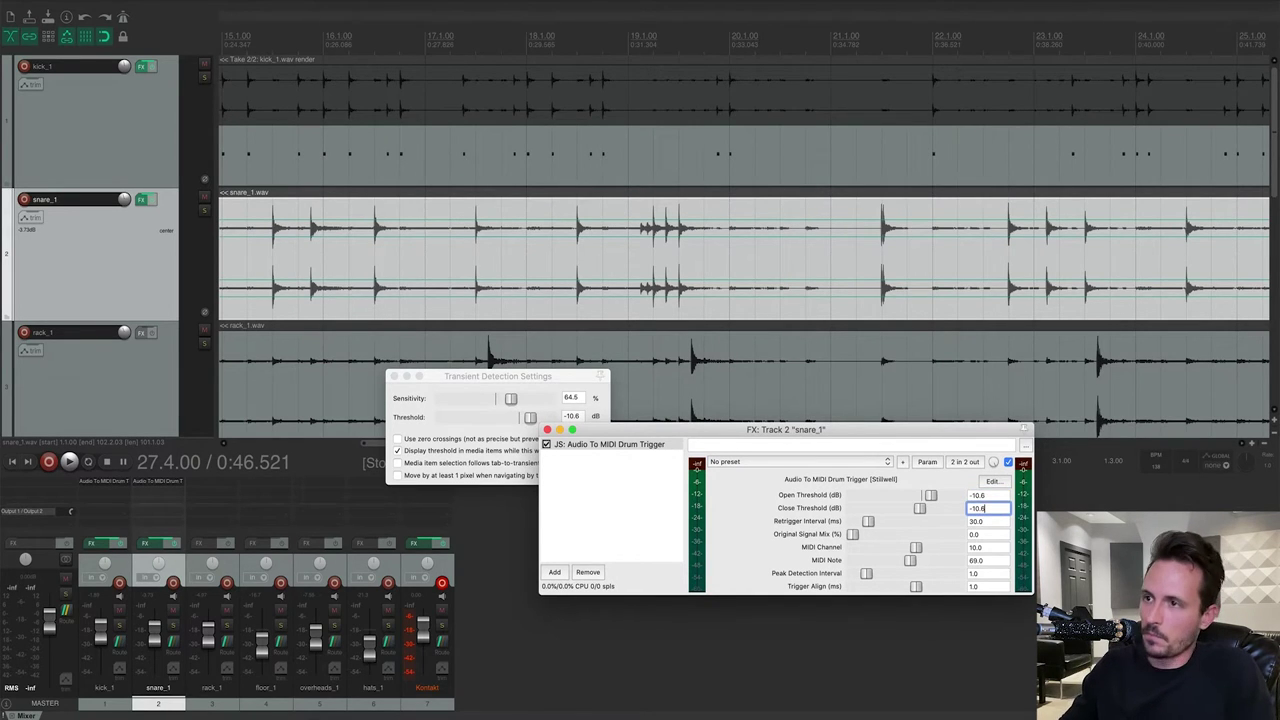
{"action": "key", "text": "Return"}
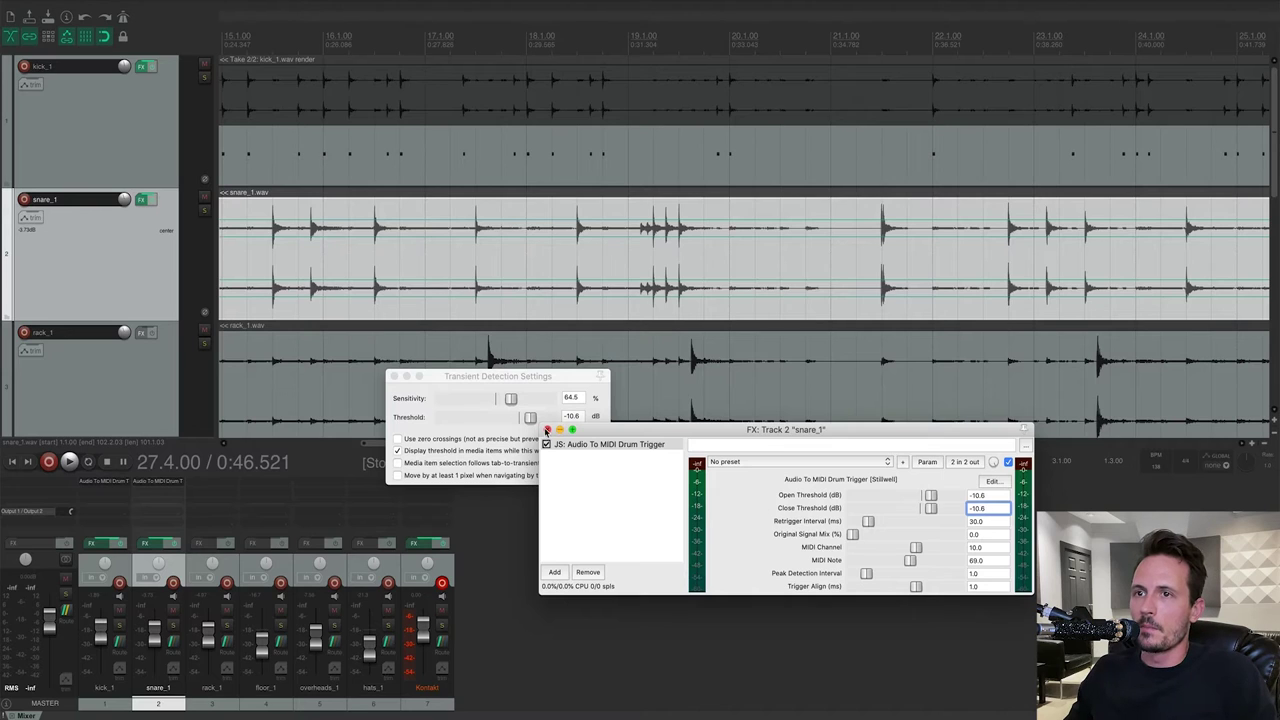
- Close the effect and transient settings windows and apply the track FX to the snare item as a new take with MIDI output
{"action": "left_click", "coordinate": [546, 430]}
{"action": "left_click", "coordinate": [393, 376]}
{"action": "right_click", "coordinate": [567, 243]}
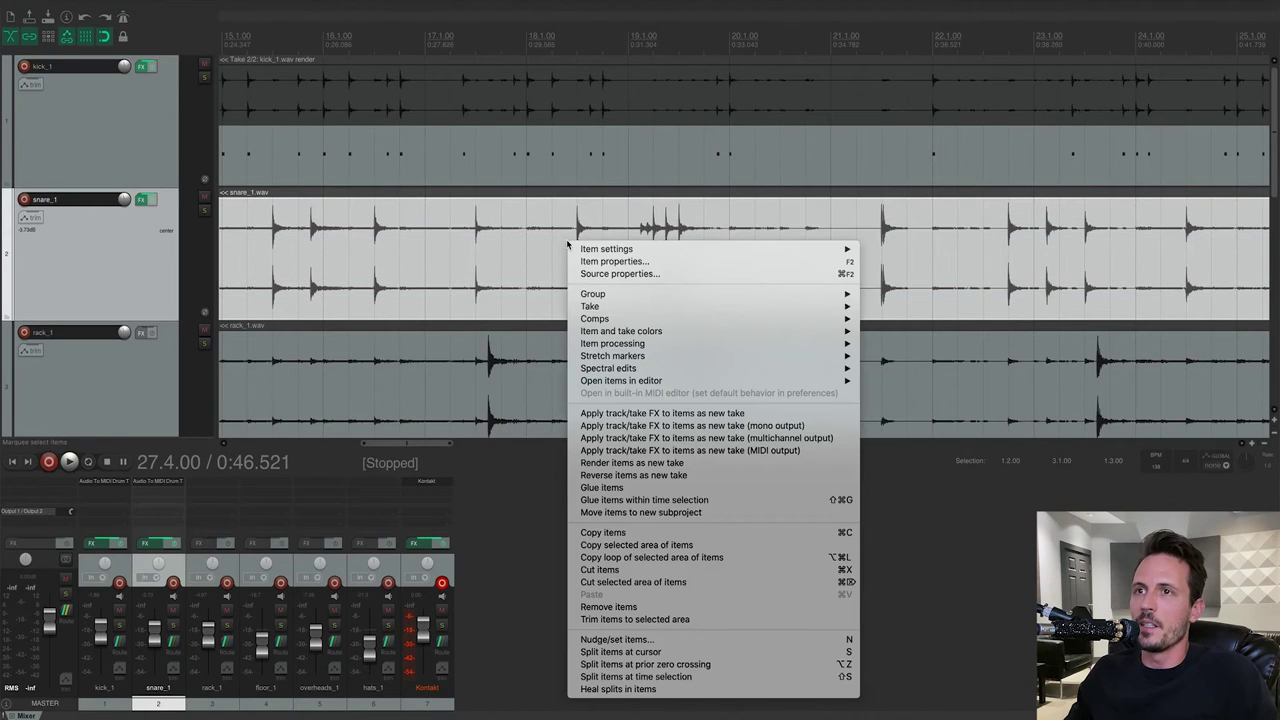
{"action": "left_click", "coordinate": [828, 456]}
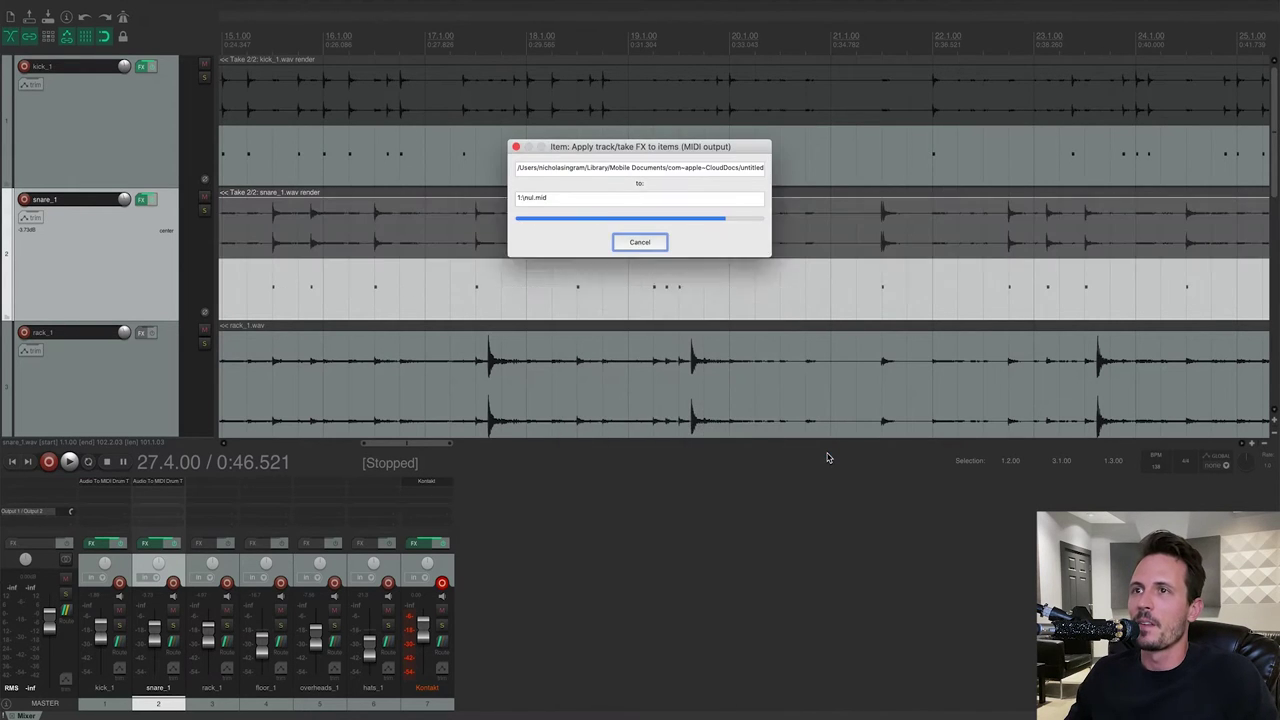
- Open the rendered snare take in the MIDI editor and raise the velocity of all its notes to 127
{"action": "double_click", "coordinate": [643, 290]}
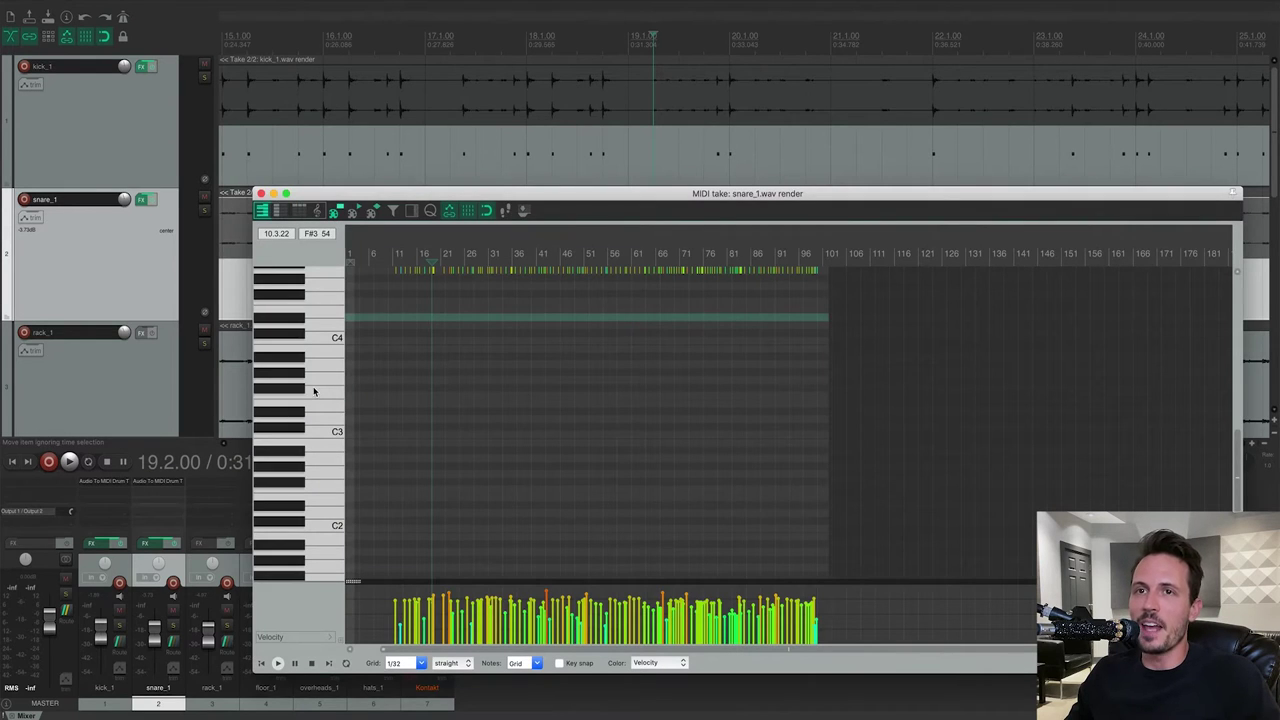
{"action": "scroll", "coordinate": [316, 390], "scroll_direction": "up", "scroll_amount": 4}
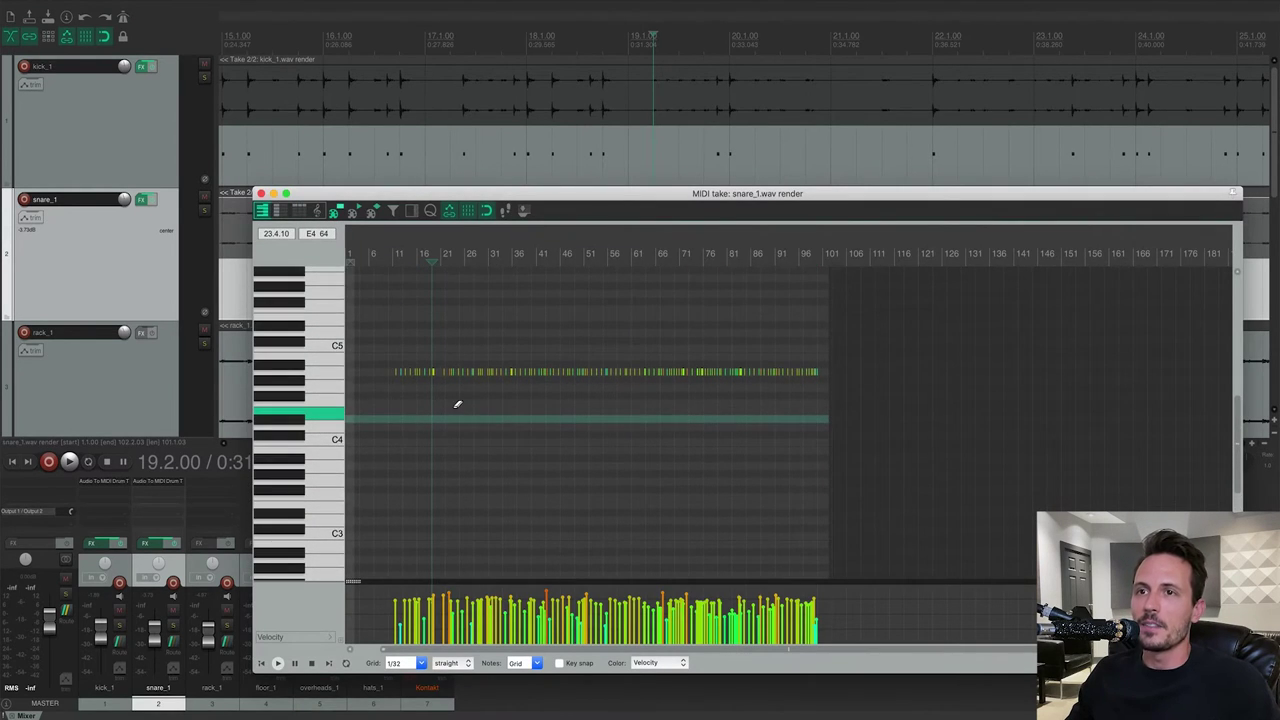
{"action": "scroll", "coordinate": [457, 404], "scroll_direction": "up", "scroll_amount": 3}
{"action": "scroll", "coordinate": [457, 404], "scroll_direction": "up", "scroll_amount": 8}
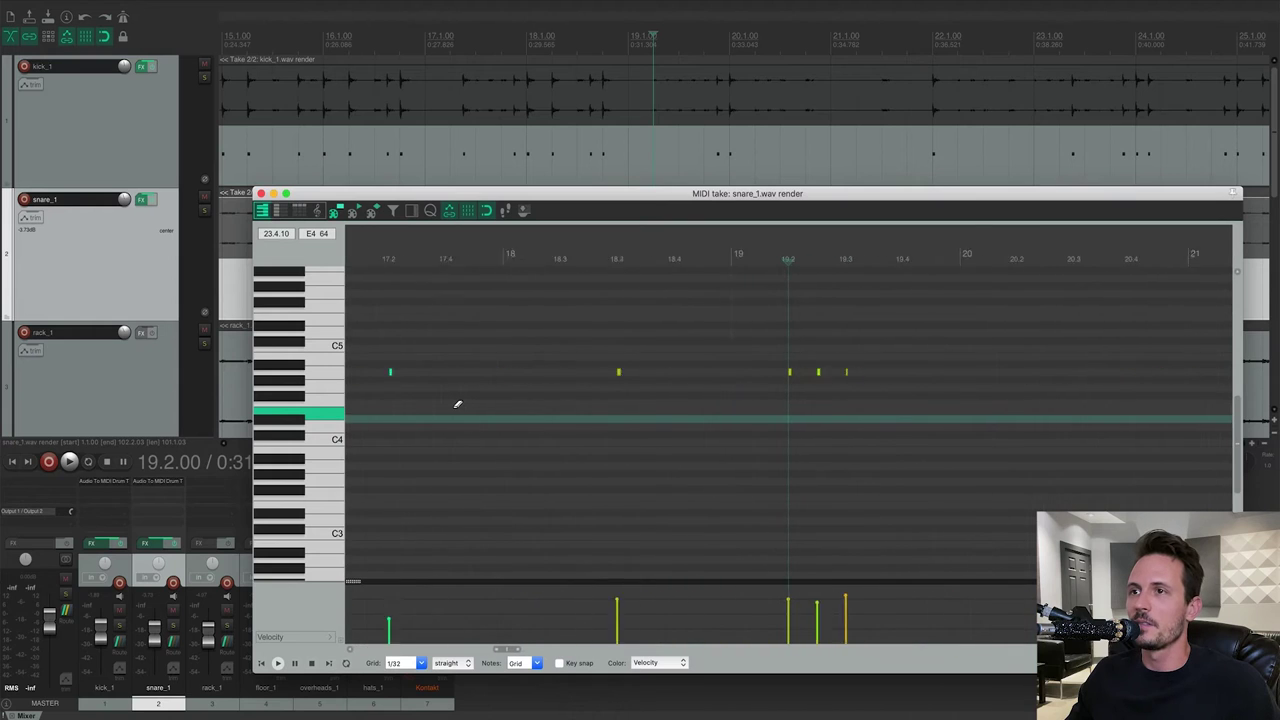
{"action": "right_click", "coordinate": [436, 379]}
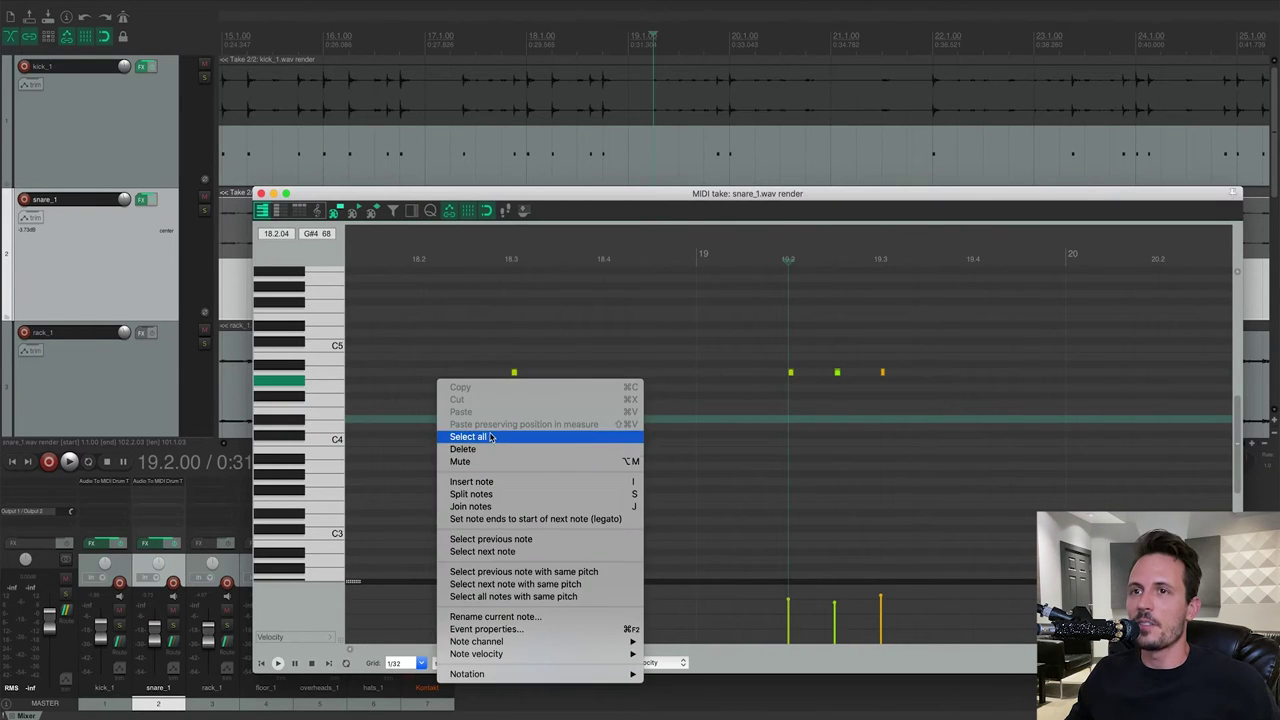
{"action": "left_click", "coordinate": [489, 436]}
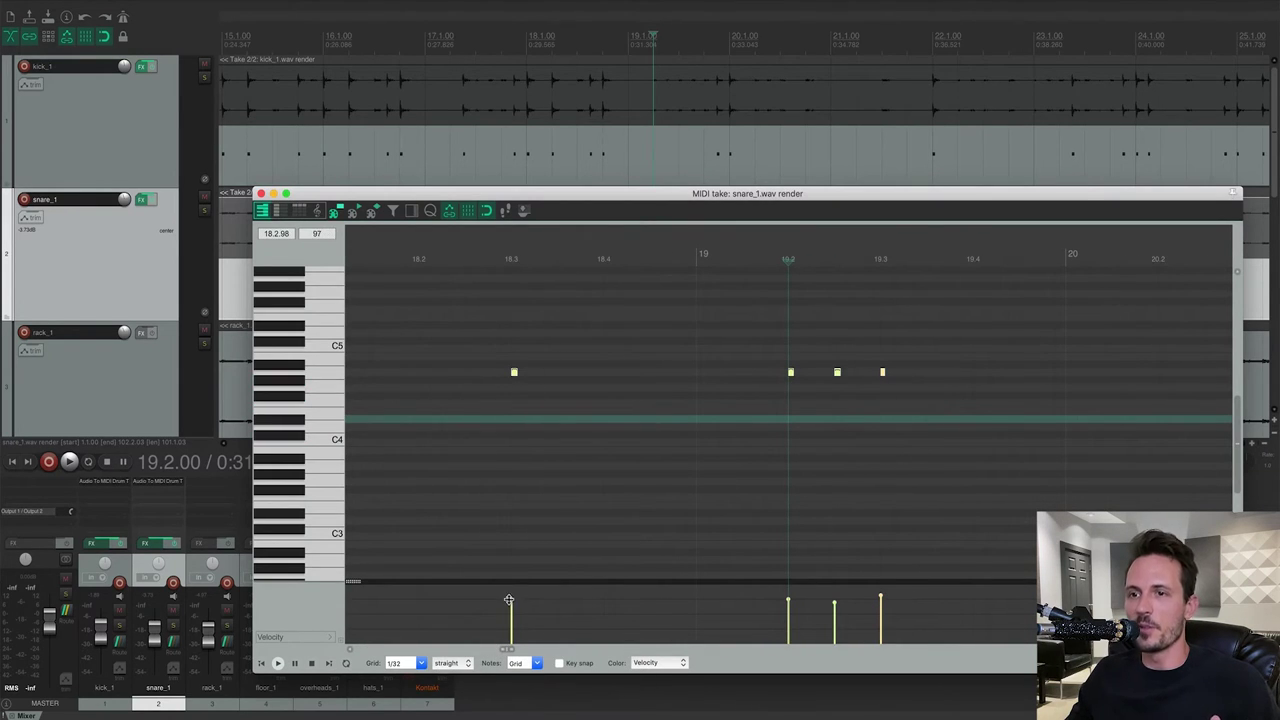
{"action": "left_click_drag", "start_coordinate": [508, 598], "coordinate": [515, 515]}
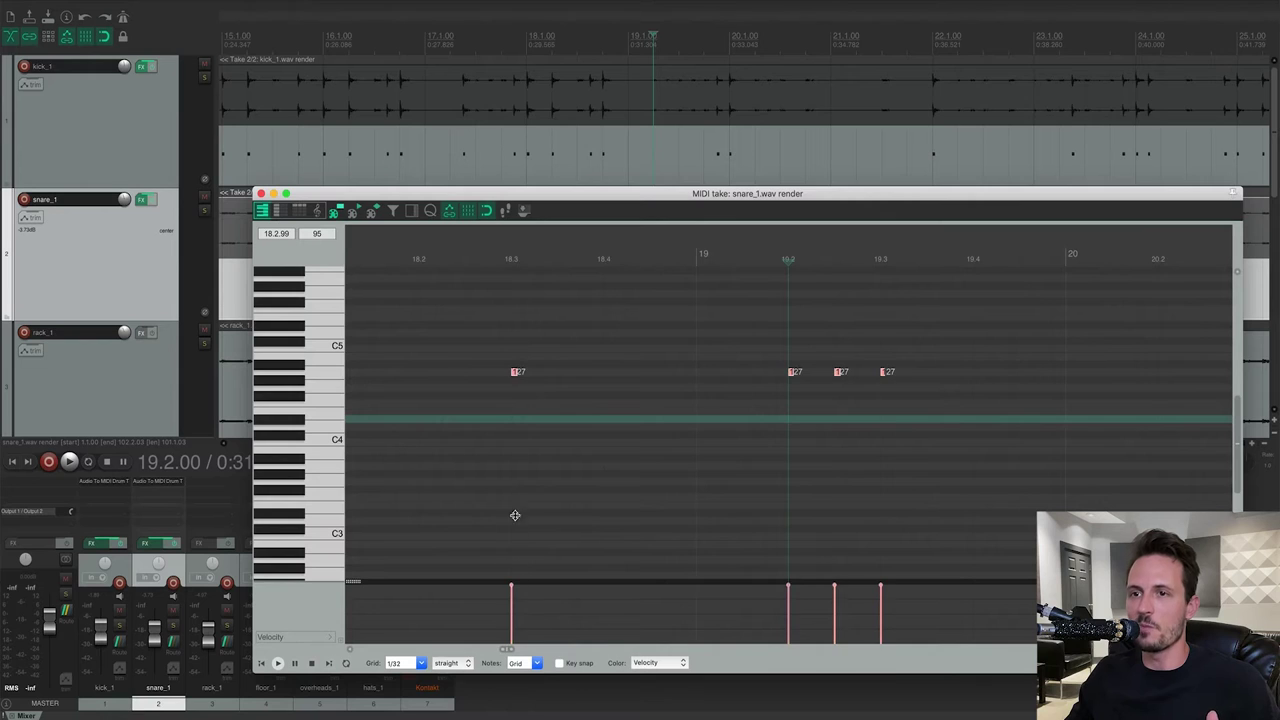
- Change all the selected snare notes to note 38 D2 through their event properties and bring that row into view
{"action": "right_click", "coordinate": [514, 374]}
{"action": "left_click", "coordinate": [620, 627]}
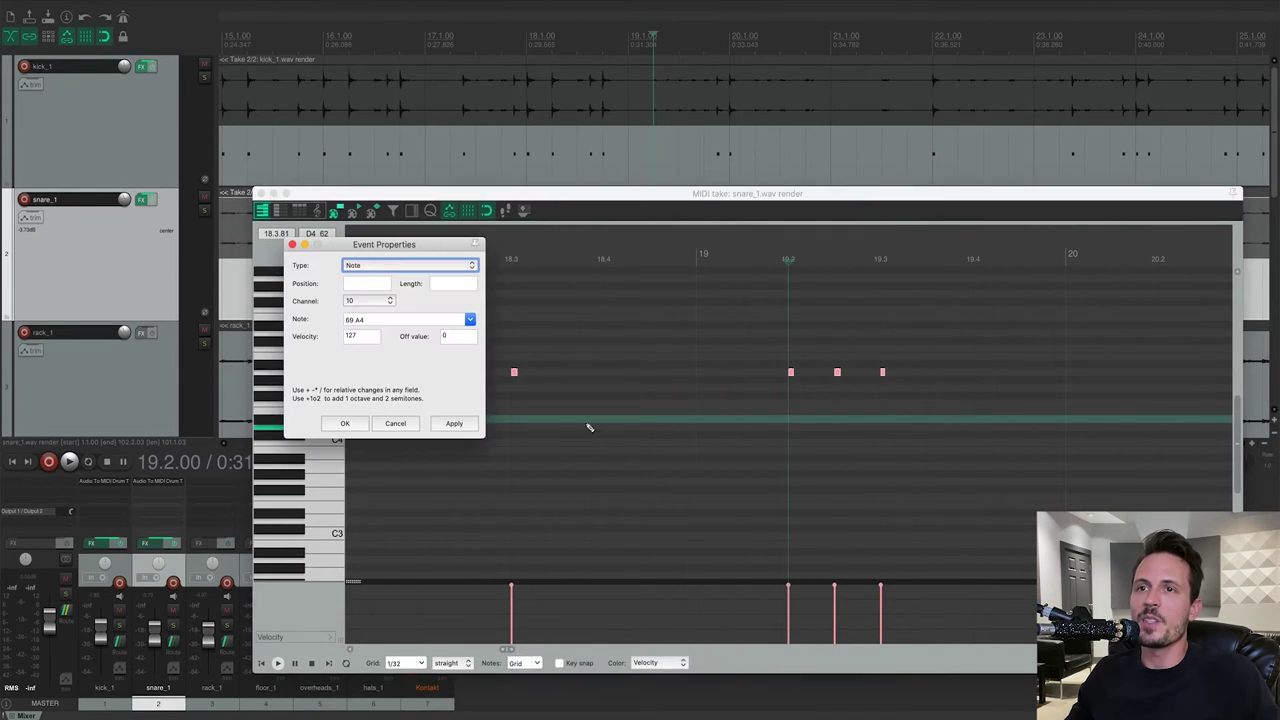
{"action": "left_click", "coordinate": [469, 320]}
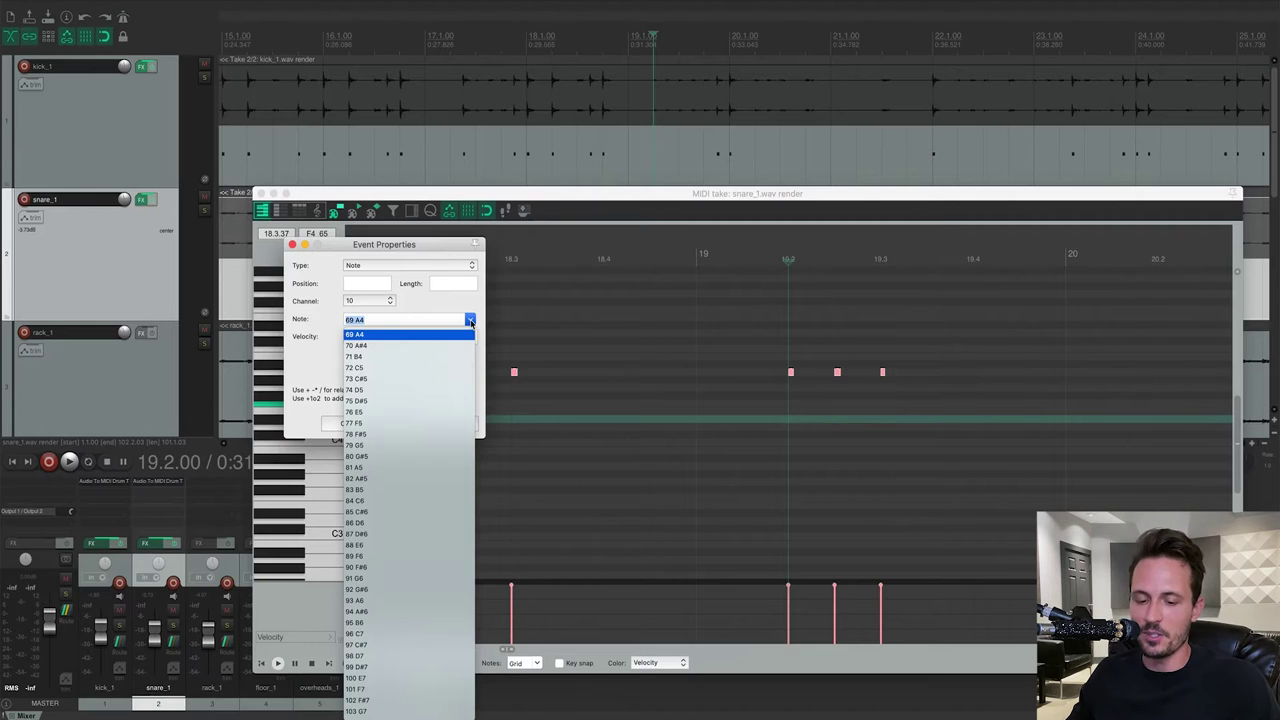
{"action": "scroll", "coordinate": [409, 333], "scroll_direction": "up", "scroll_amount": 10}
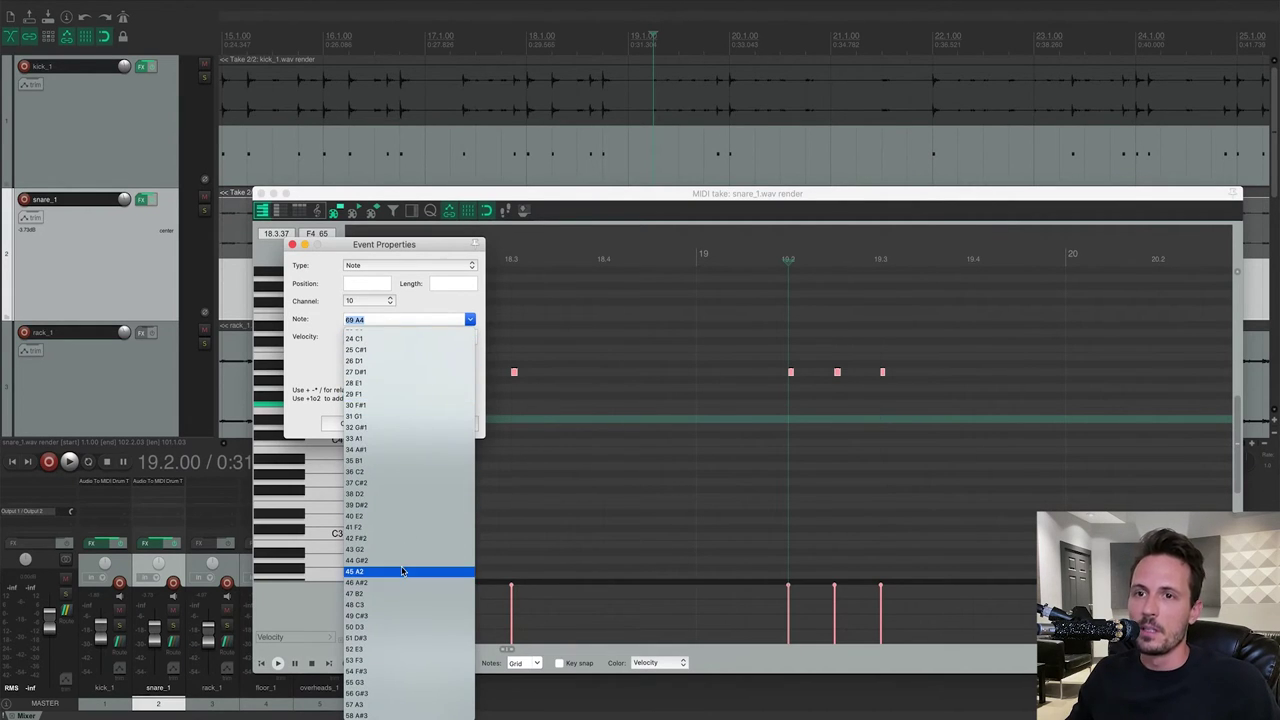
{"action": "left_click", "coordinate": [404, 494]}
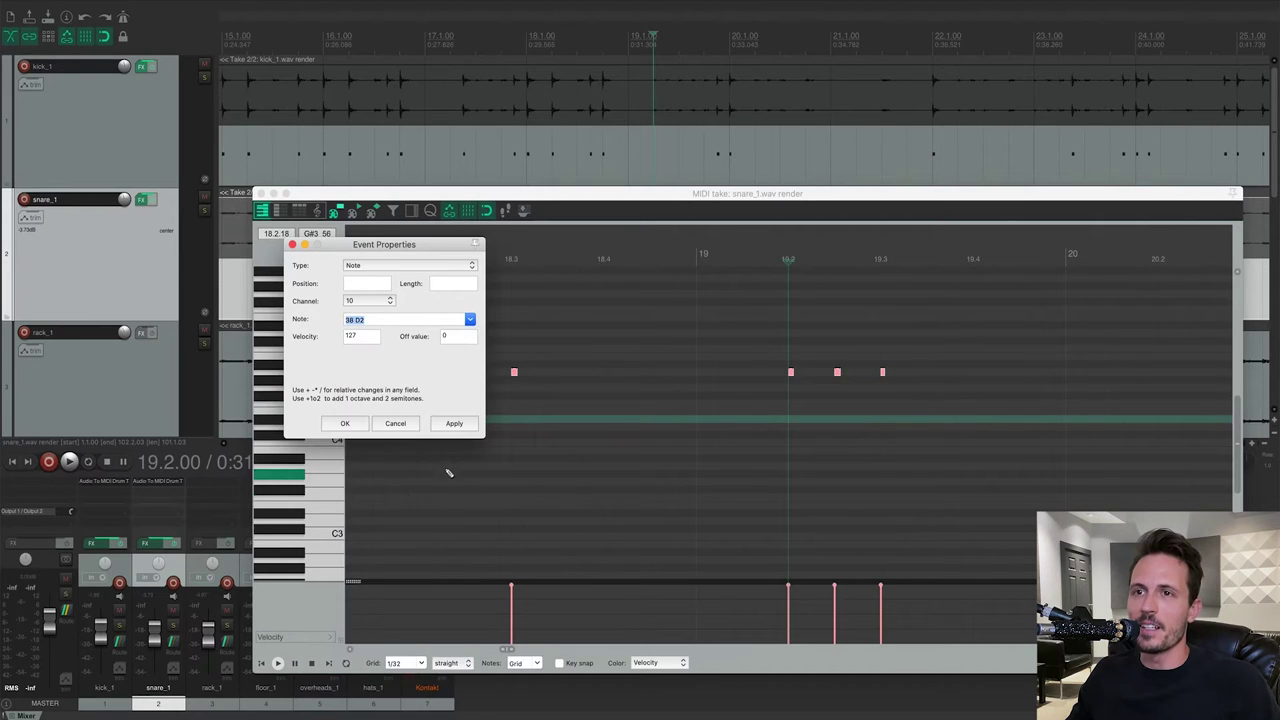
{"action": "left_click", "coordinate": [456, 424]}
{"action": "left_click", "coordinate": [332, 423]}
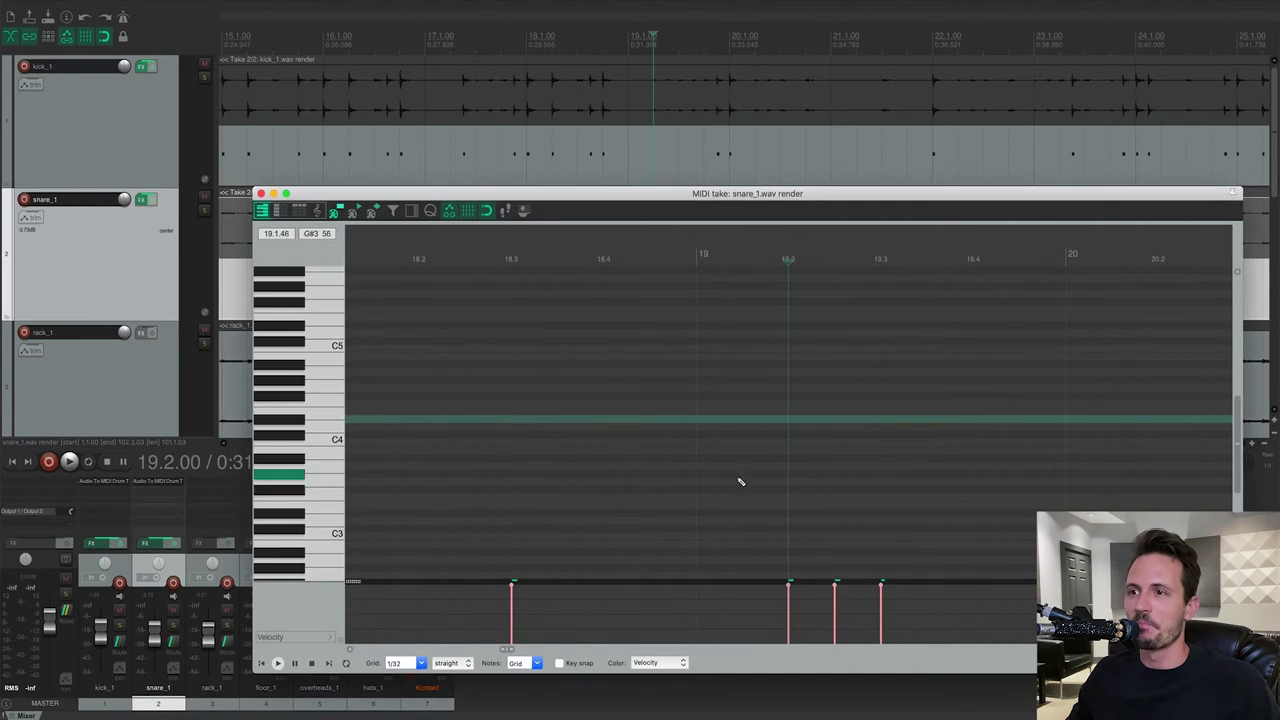
{"action": "scroll", "coordinate": [358, 480], "scroll_direction": "down", "scroll_amount": 5}
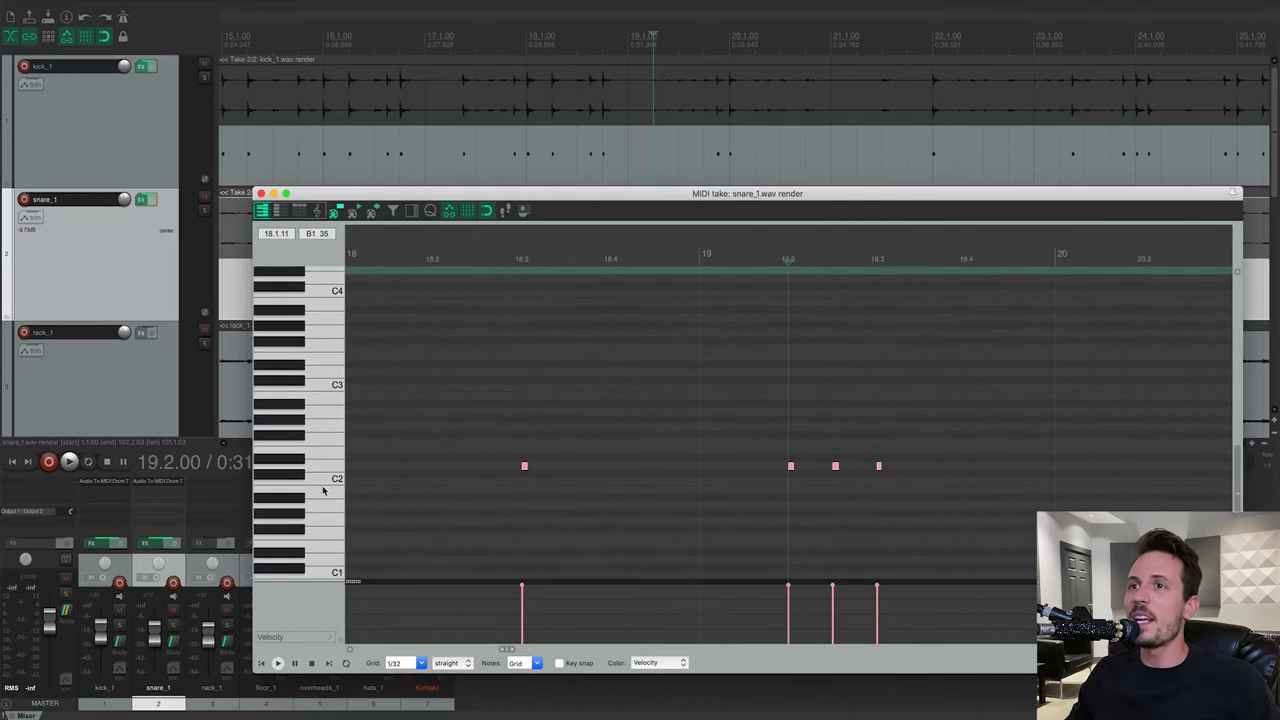
- Reposition the MIDI editor window so the snare track's waveform around measure 19 can be seen alongside it
{"action": "left_click_drag", "start_coordinate": [653, 195], "coordinate": [538, 256]}
{"action": "scroll", "coordinate": [688, 172], "scroll_direction": "down", "scroll_amount": 2}
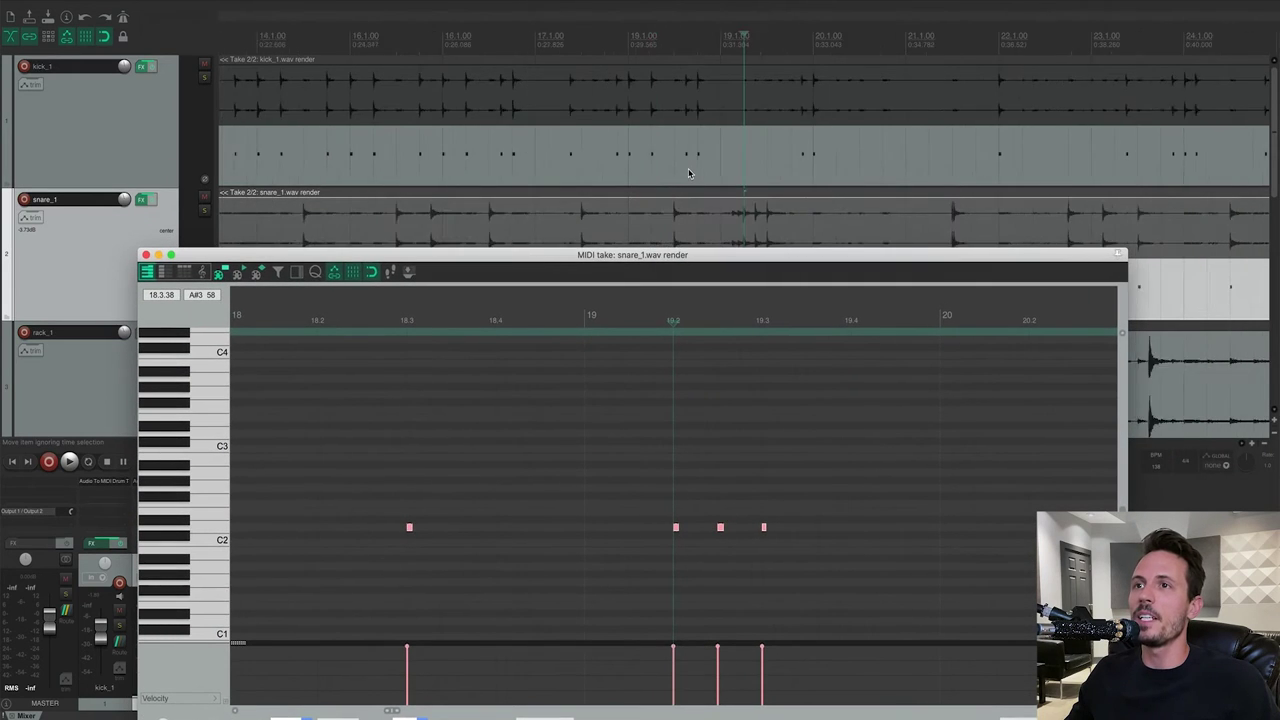
{"action": "scroll", "coordinate": [694, 173], "scroll_direction": "up", "scroll_amount": 4}
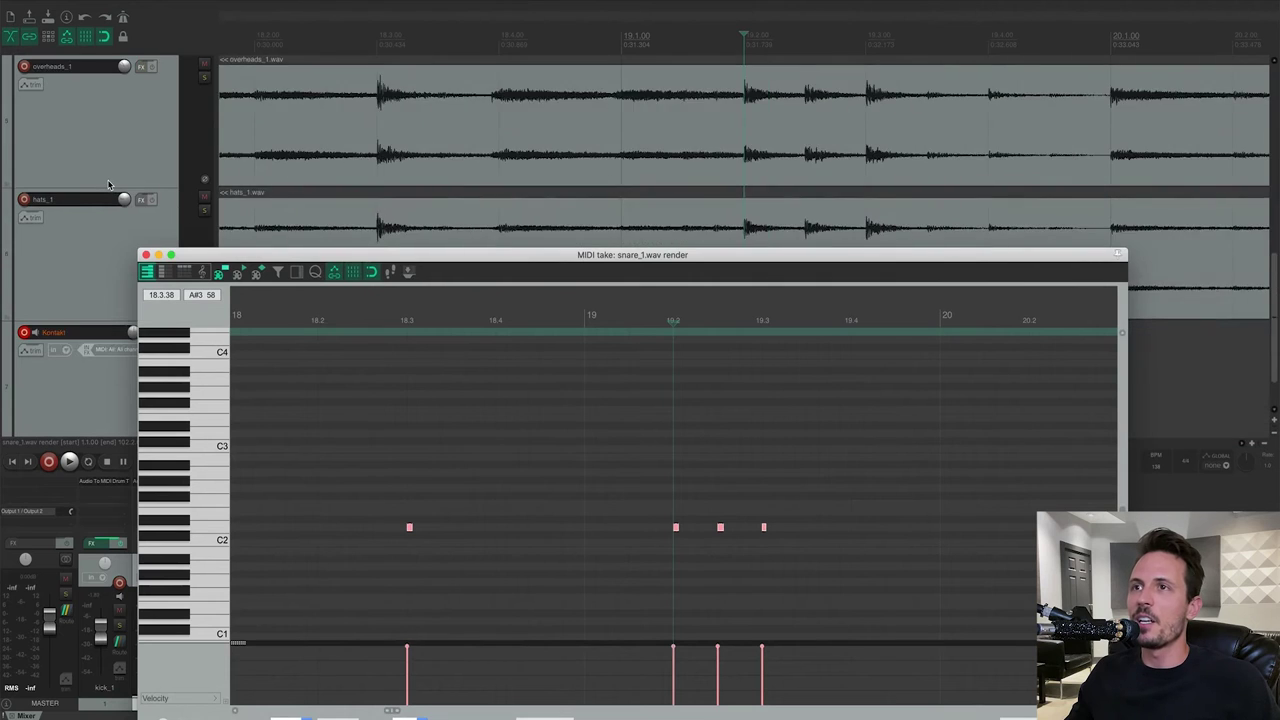
{"action": "scroll", "coordinate": [108, 183], "scroll_direction": "down", "scroll_amount": 3}
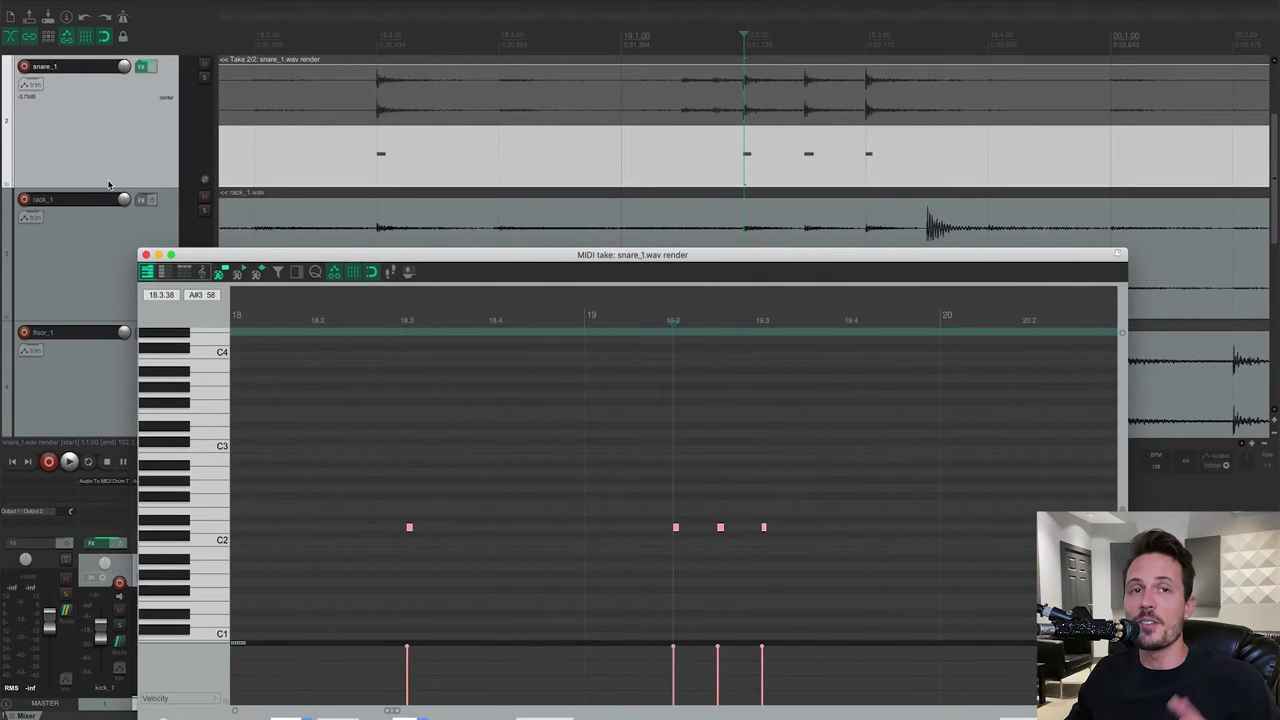
- Add two D2 notes for the quiet snare hits between 19.1 and 19.2, and lower their velocities
{"action": "left_click", "coordinate": [684, 46]}
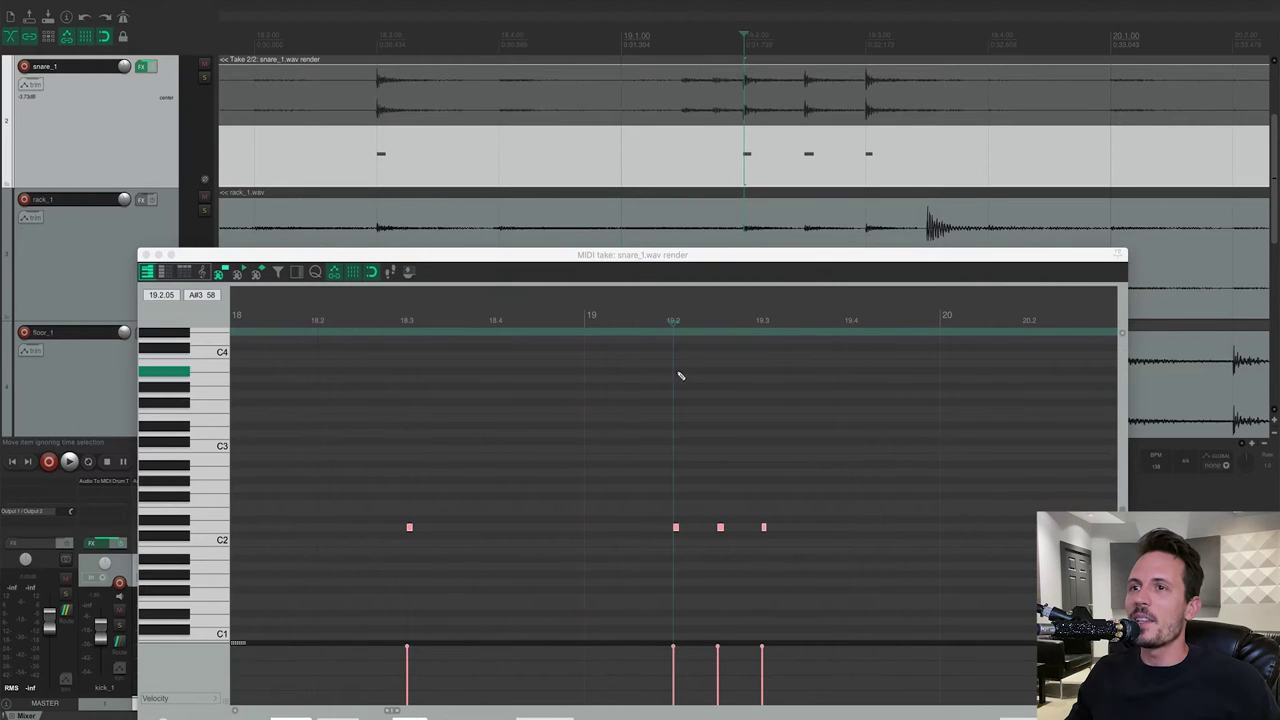
{"action": "left_click", "coordinate": [628, 322]}
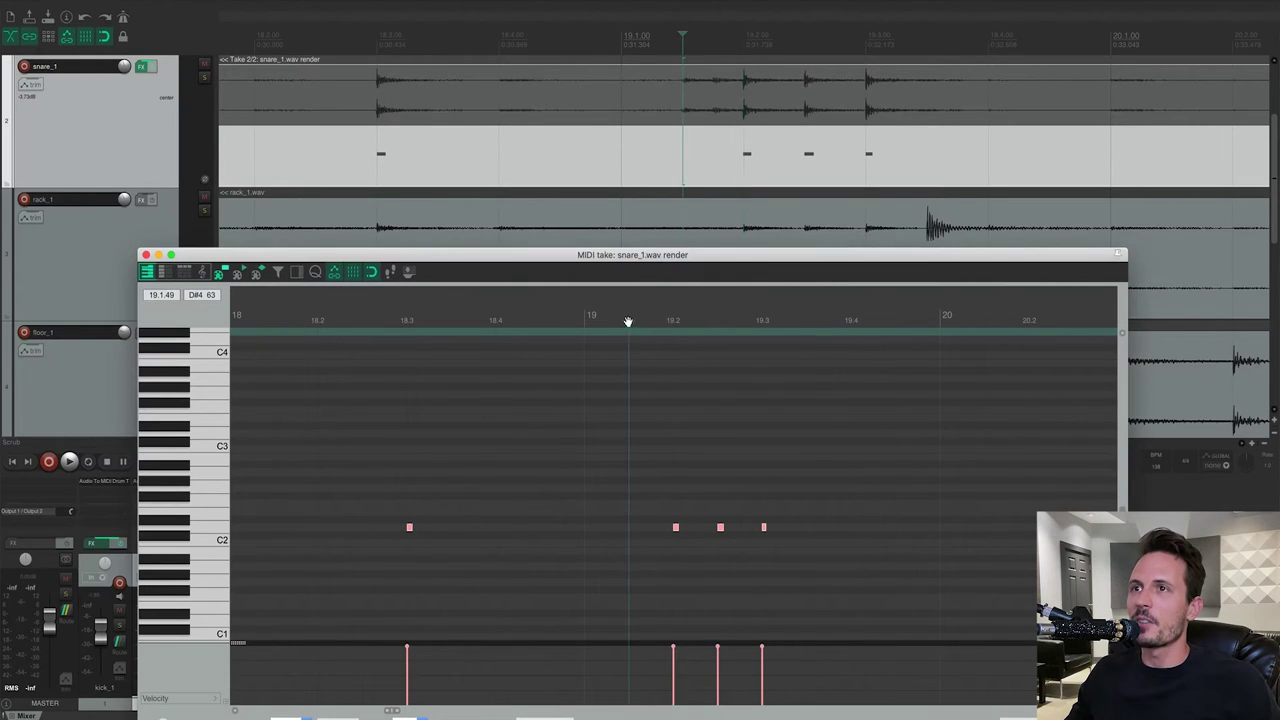
{"action": "left_click", "coordinate": [636, 530]}
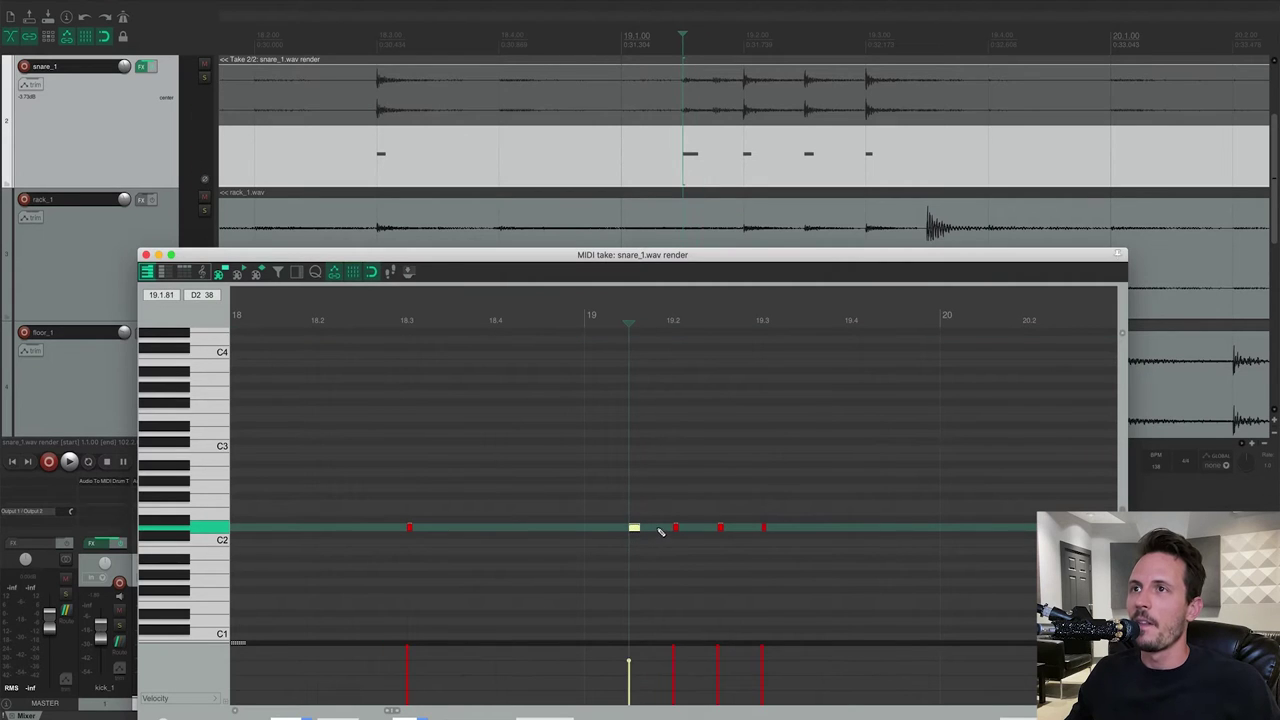
{"action": "left_click", "coordinate": [650, 323]}
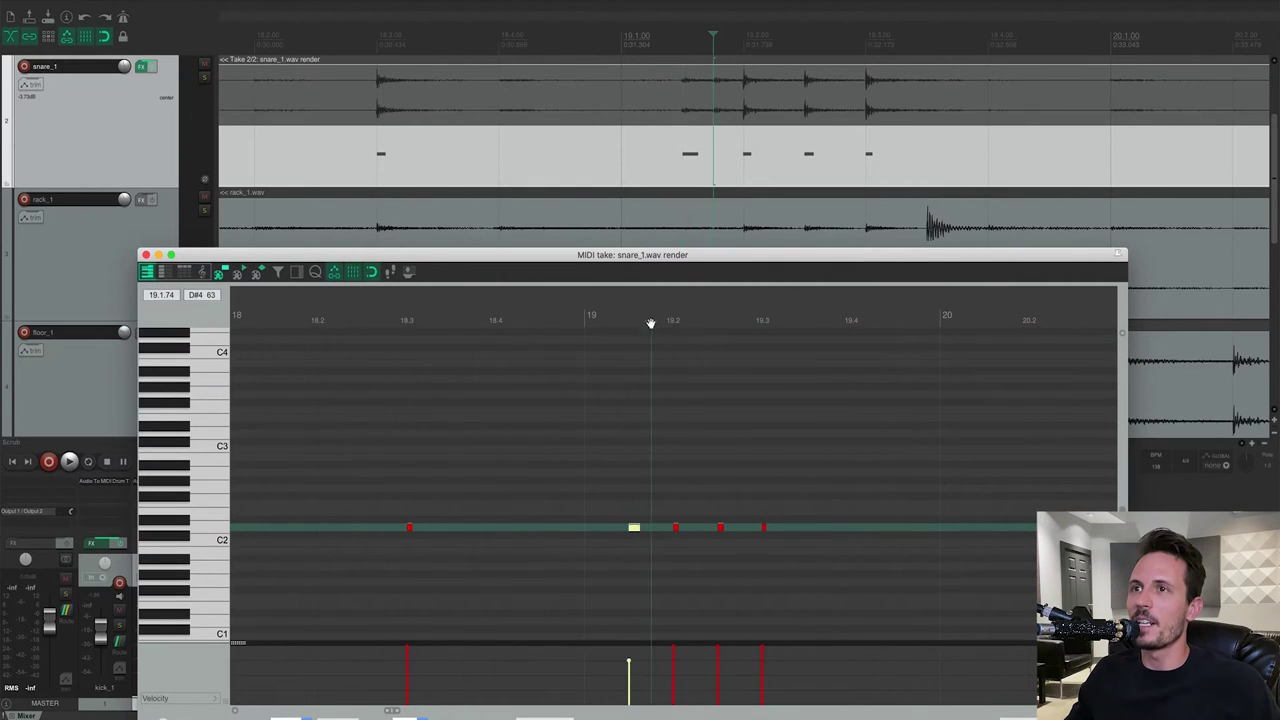
{"action": "left_click", "coordinate": [656, 528]}
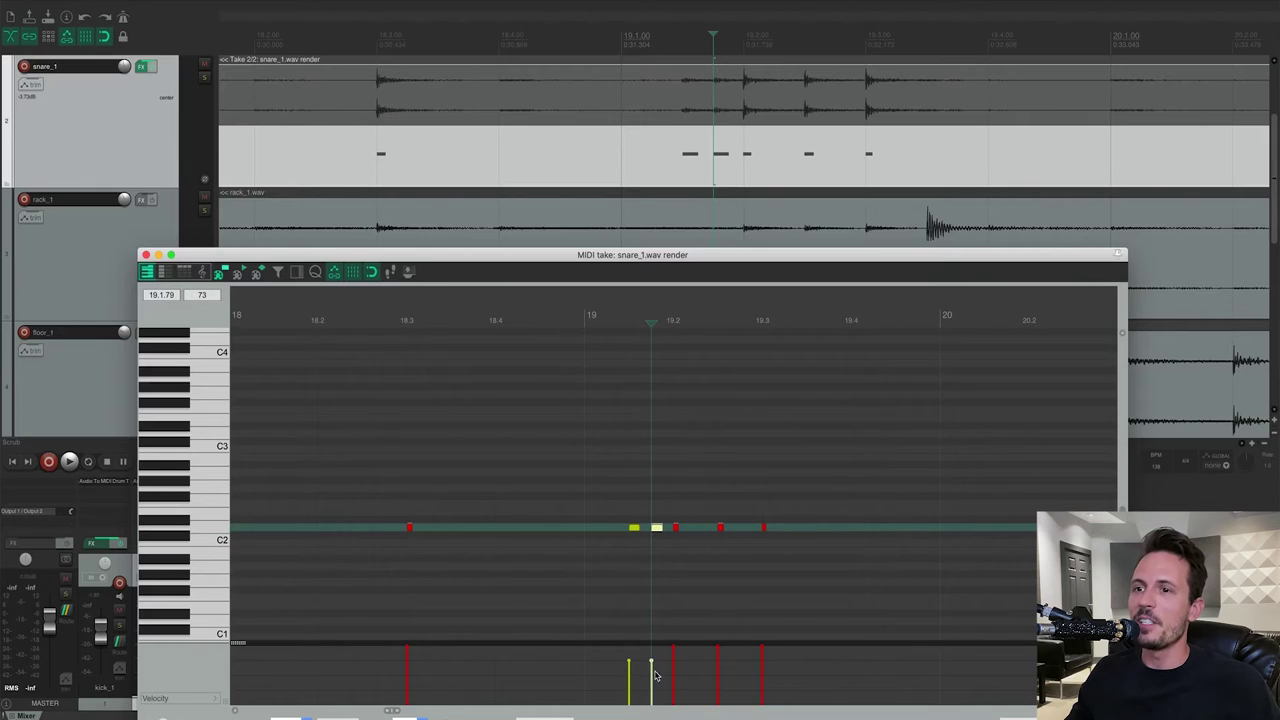
{"action": "left_click_drag", "start_coordinate": [652, 670], "coordinate": [629, 675]}
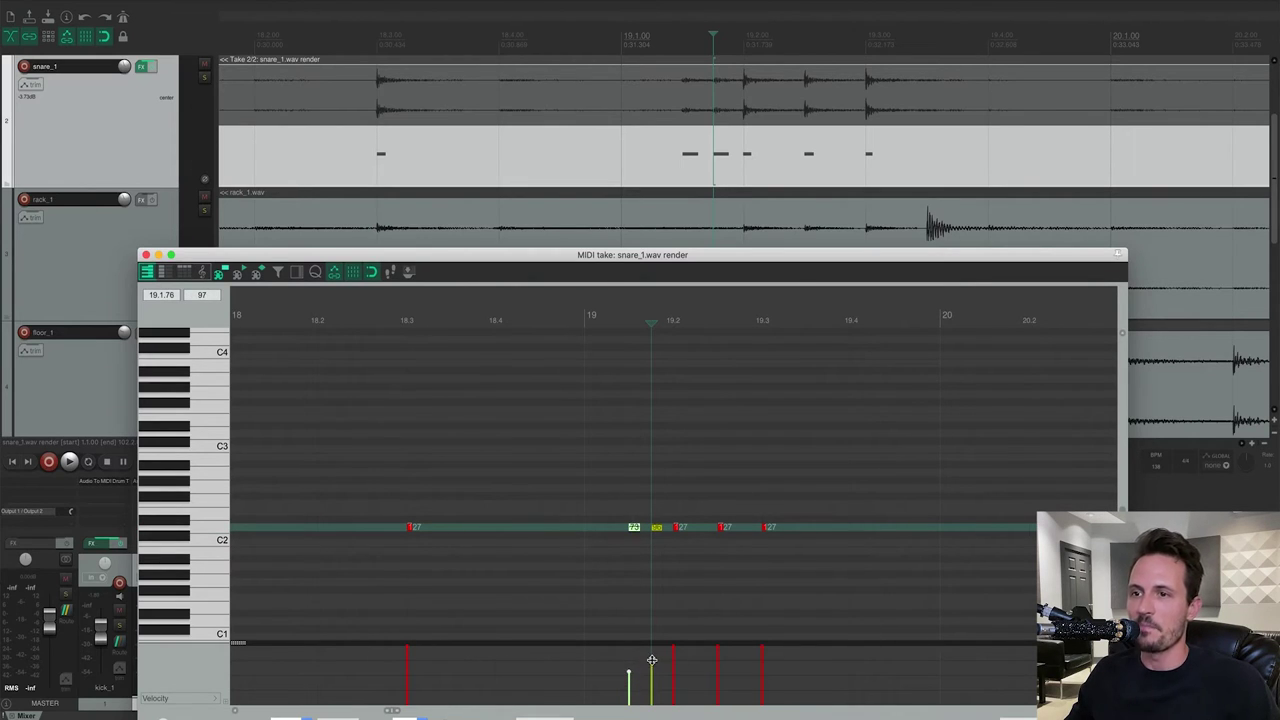
{"action": "left_click", "coordinate": [651, 660]}
- Examine the snare track from measure 19 to measure 43 for quiet hits that have no MIDI note
{"action": "scroll", "coordinate": [850, 158], "scroll_direction": "down", "scroll_amount": 3}
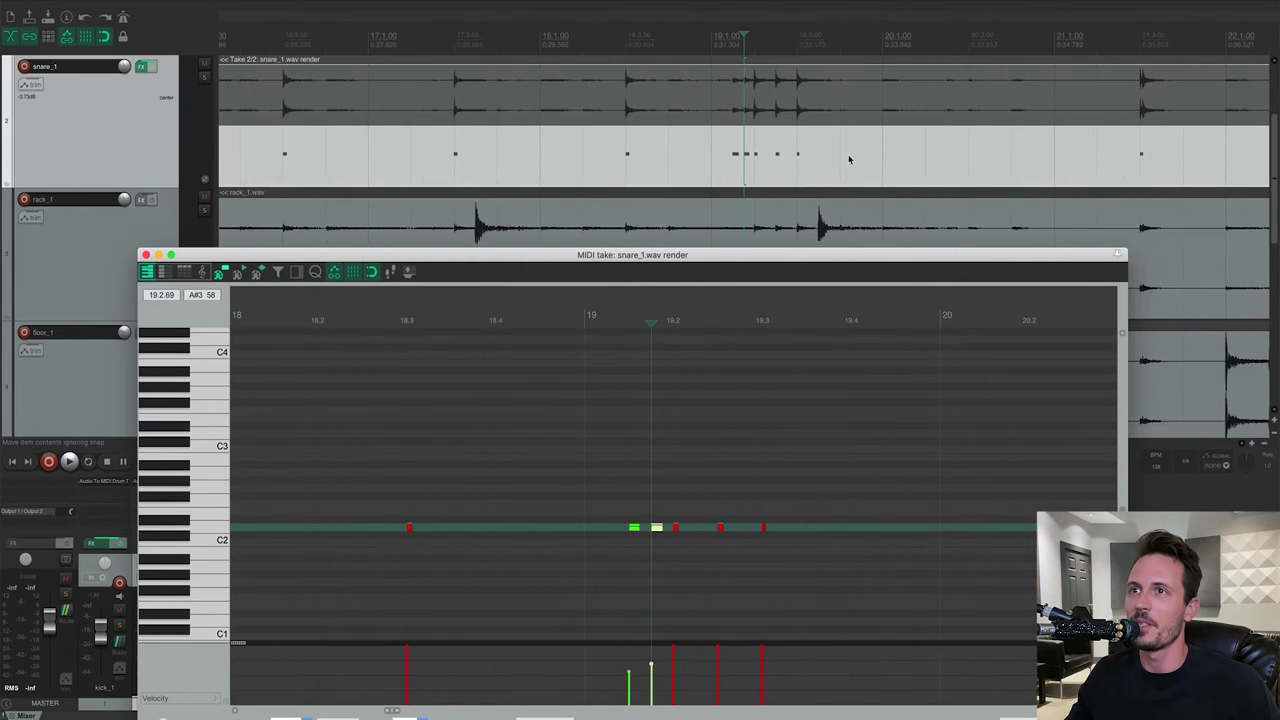
{"action": "scroll", "coordinate": [850, 158], "scroll_direction": "right", "scroll_amount": 10}
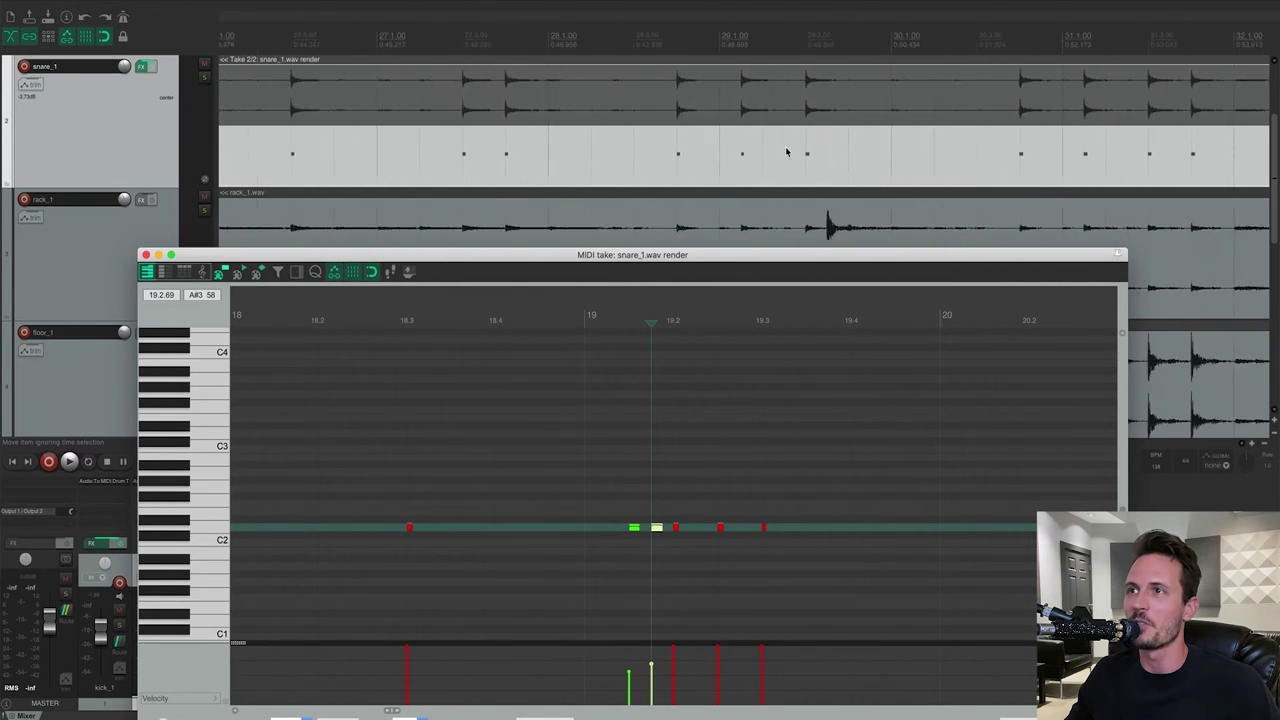
{"action": "scroll", "coordinate": [786, 152], "scroll_direction": "right", "scroll_amount": 12}
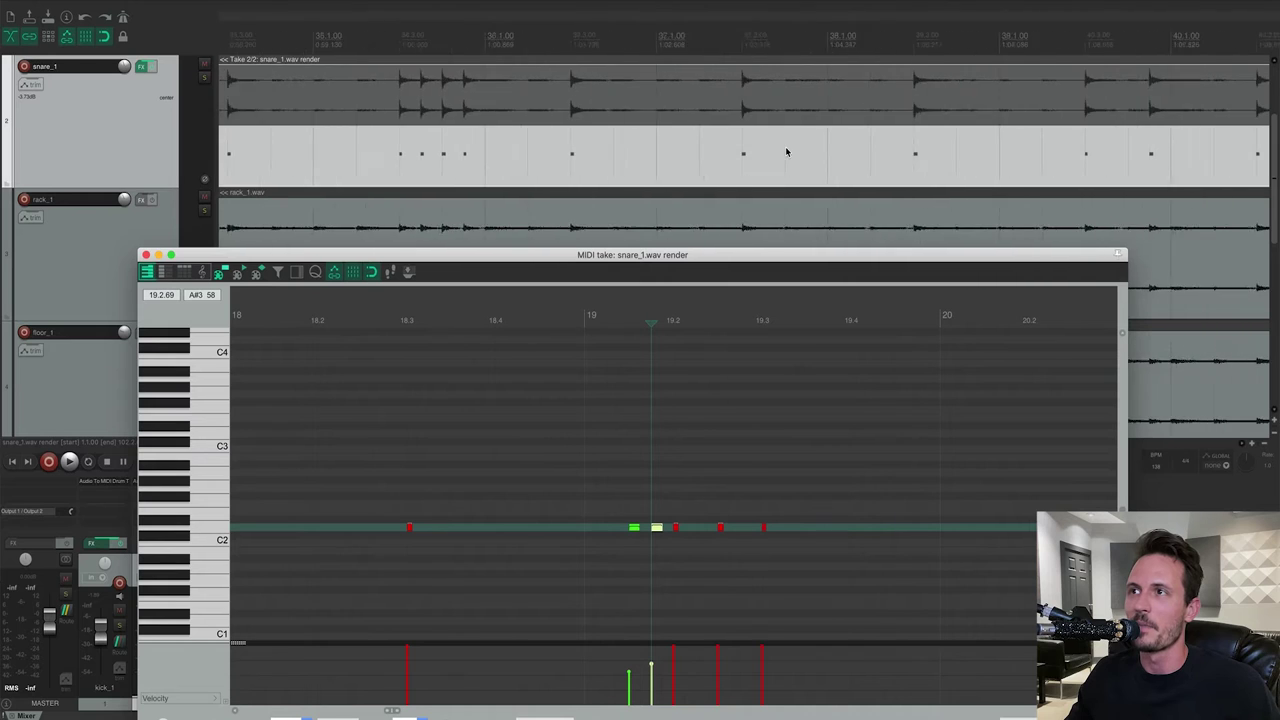
{"action": "scroll", "coordinate": [786, 152], "scroll_direction": "right", "scroll_amount": 8}
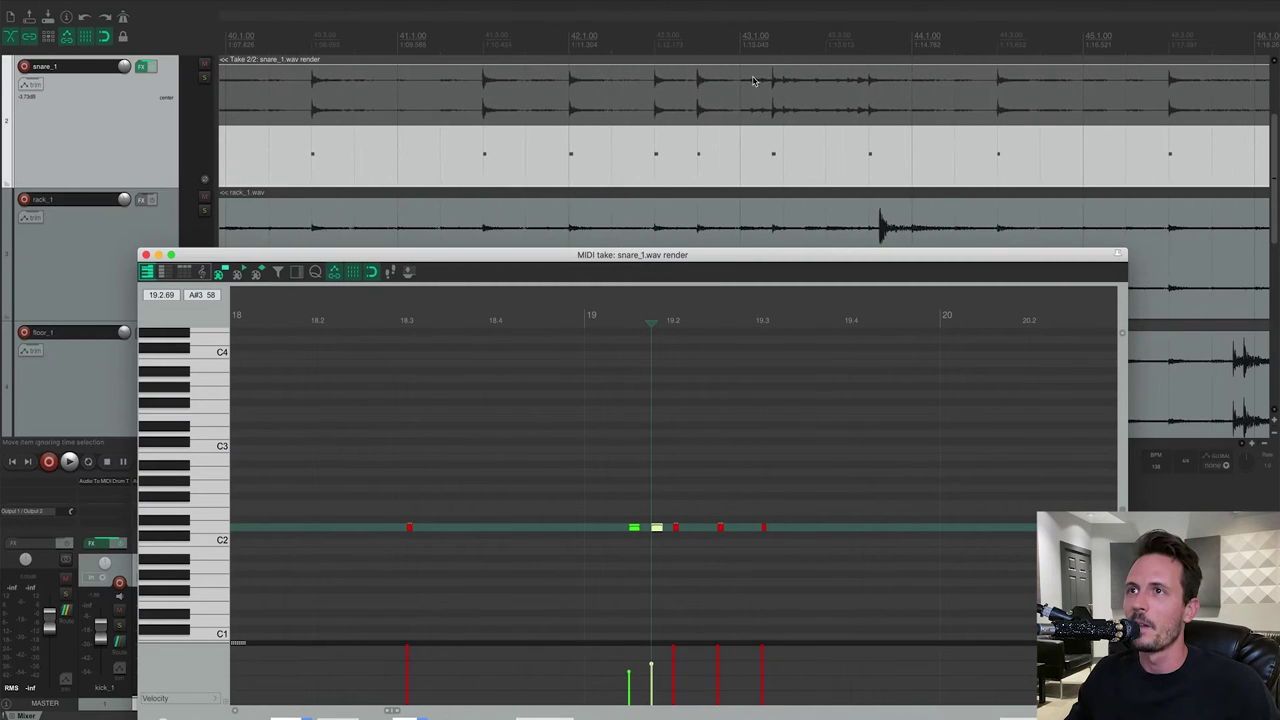
{"action": "left_click", "coordinate": [751, 40]}
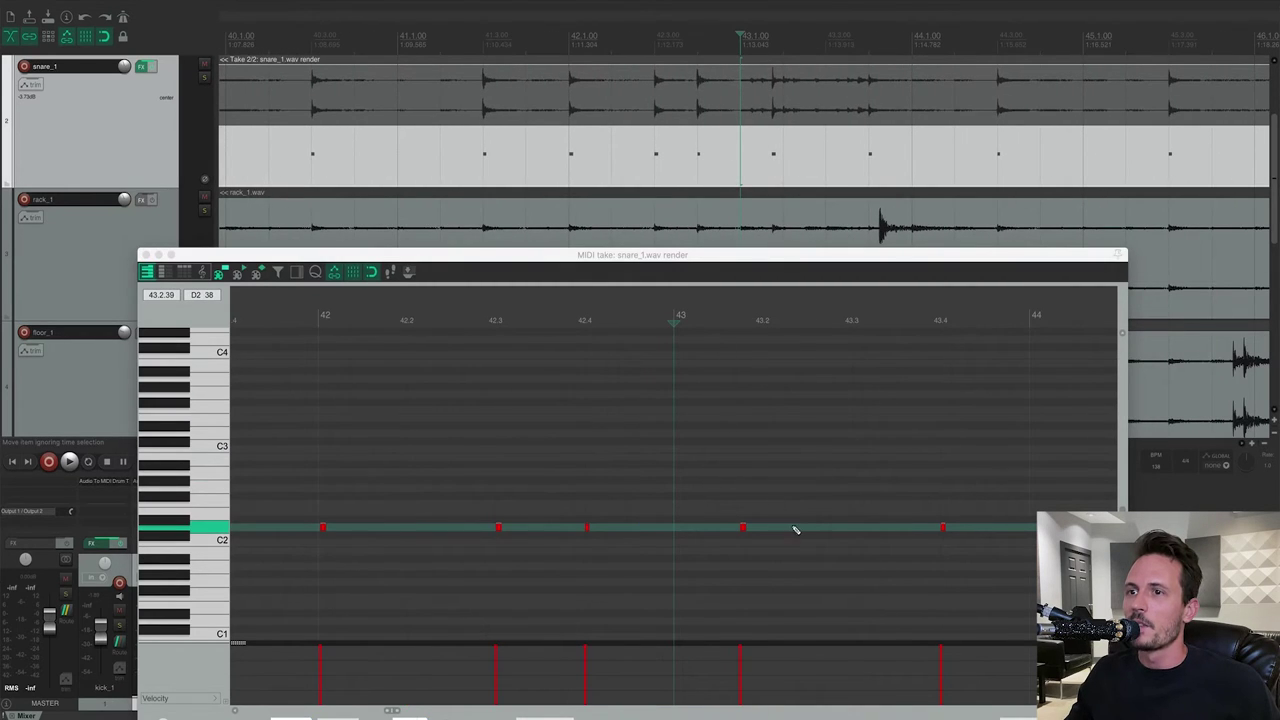
{"action": "scroll", "coordinate": [795, 528], "scroll_direction": "up", "scroll_amount": 4}
{"action": "scroll", "coordinate": [813, 206], "scroll_direction": "up", "scroll_amount": 5}
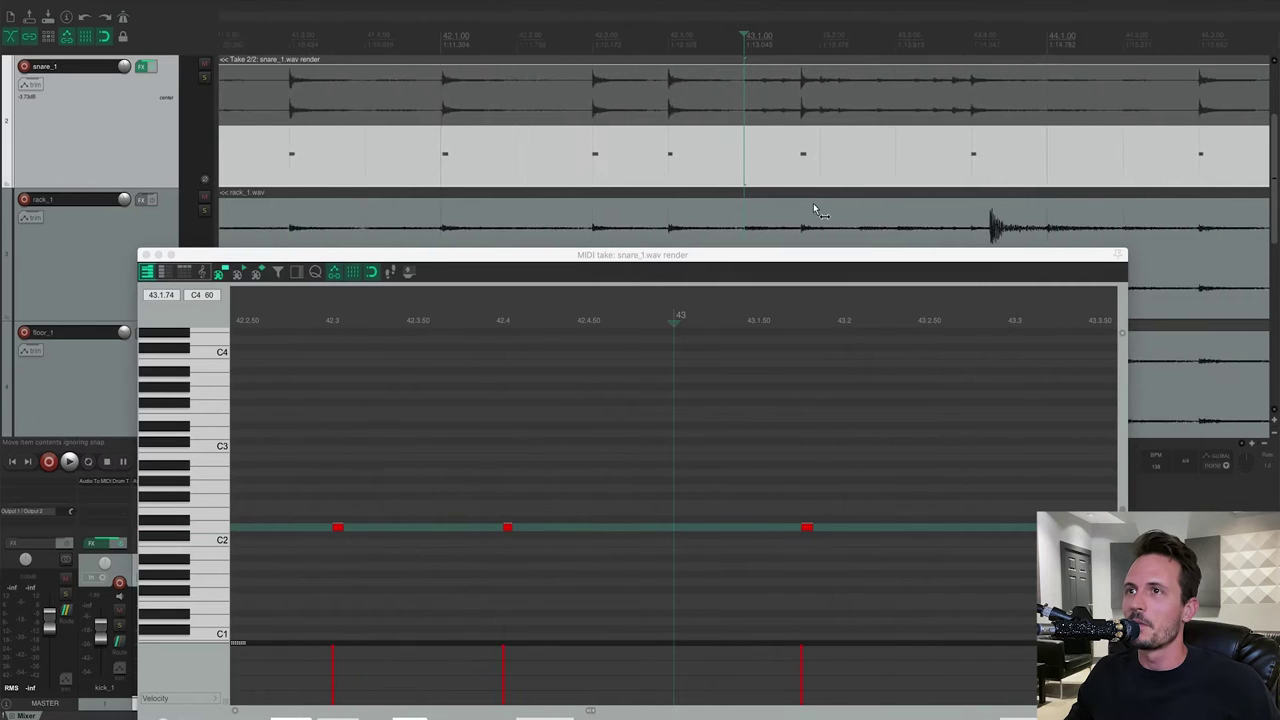
{"action": "scroll", "coordinate": [813, 205], "scroll_direction": "up", "scroll_amount": 4}
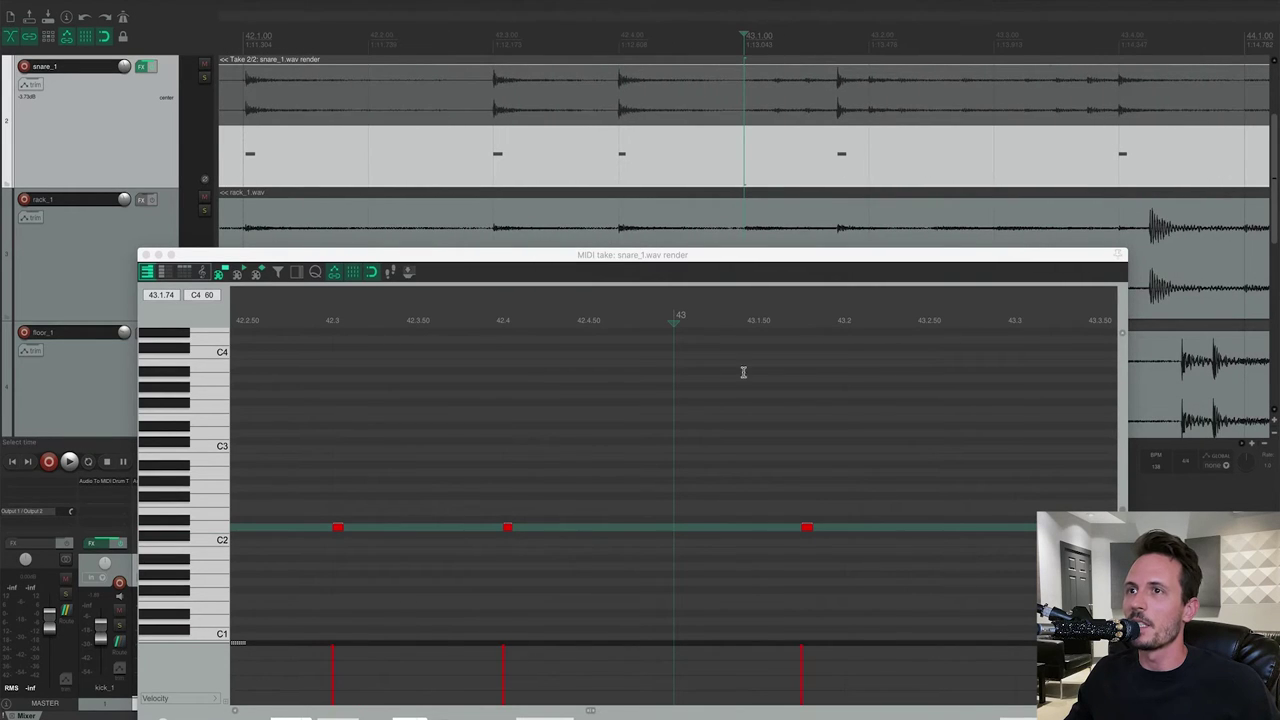
- Add three D2 notes around the snare hit just before 43.2 and reduce their velocities to varied levels, with 75 for the last
{"action": "left_click", "coordinate": [716, 320]}
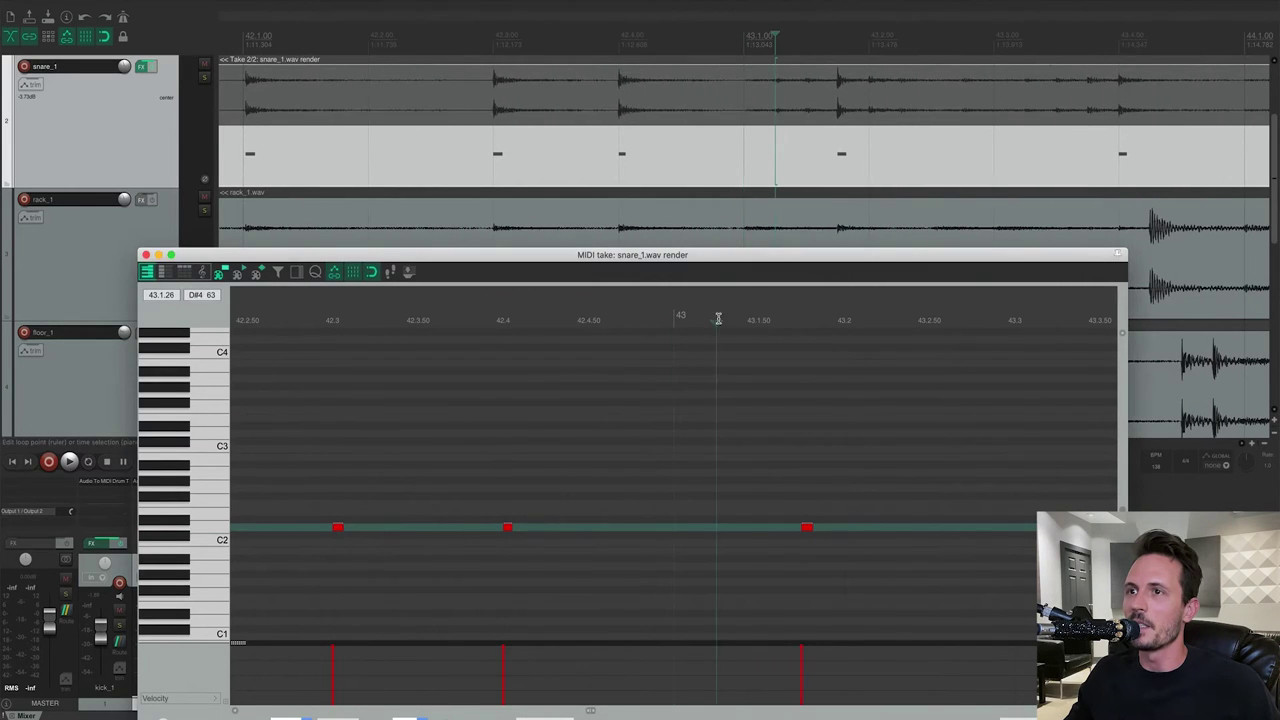
{"action": "left_click", "coordinate": [727, 527]}
{"action": "left_click", "coordinate": [767, 527]}
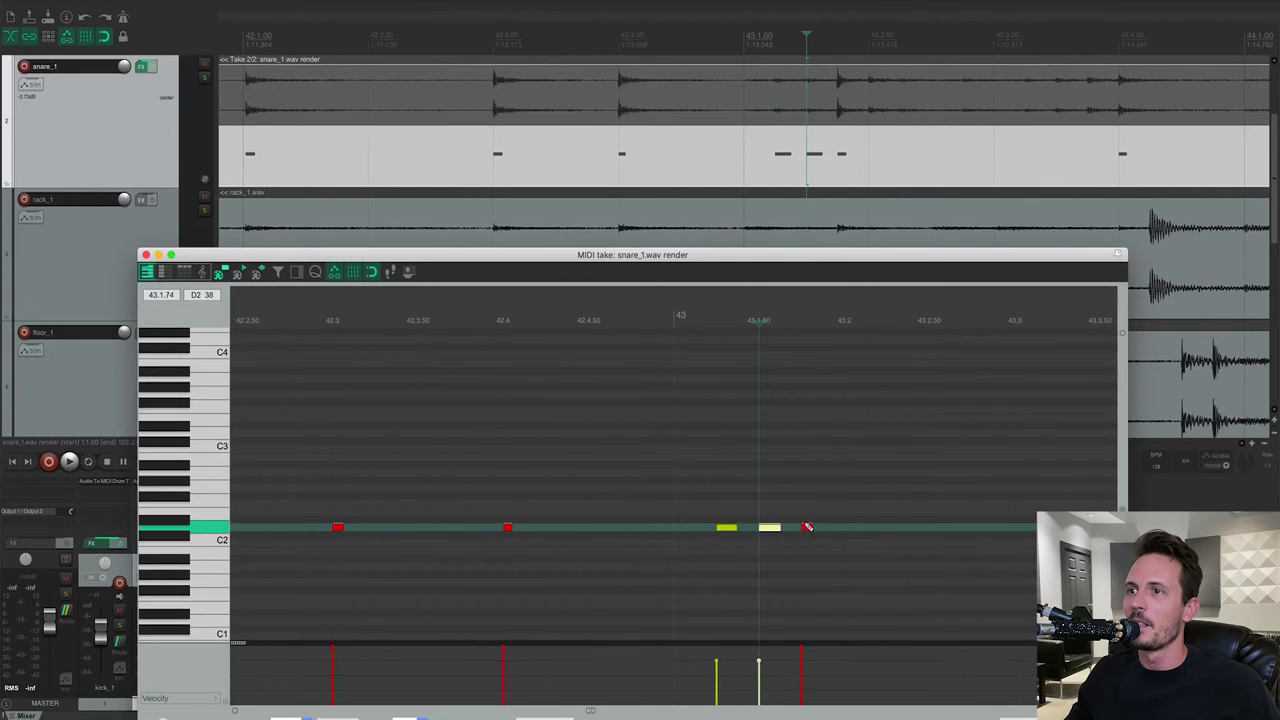
{"action": "left_click", "coordinate": [834, 527]}
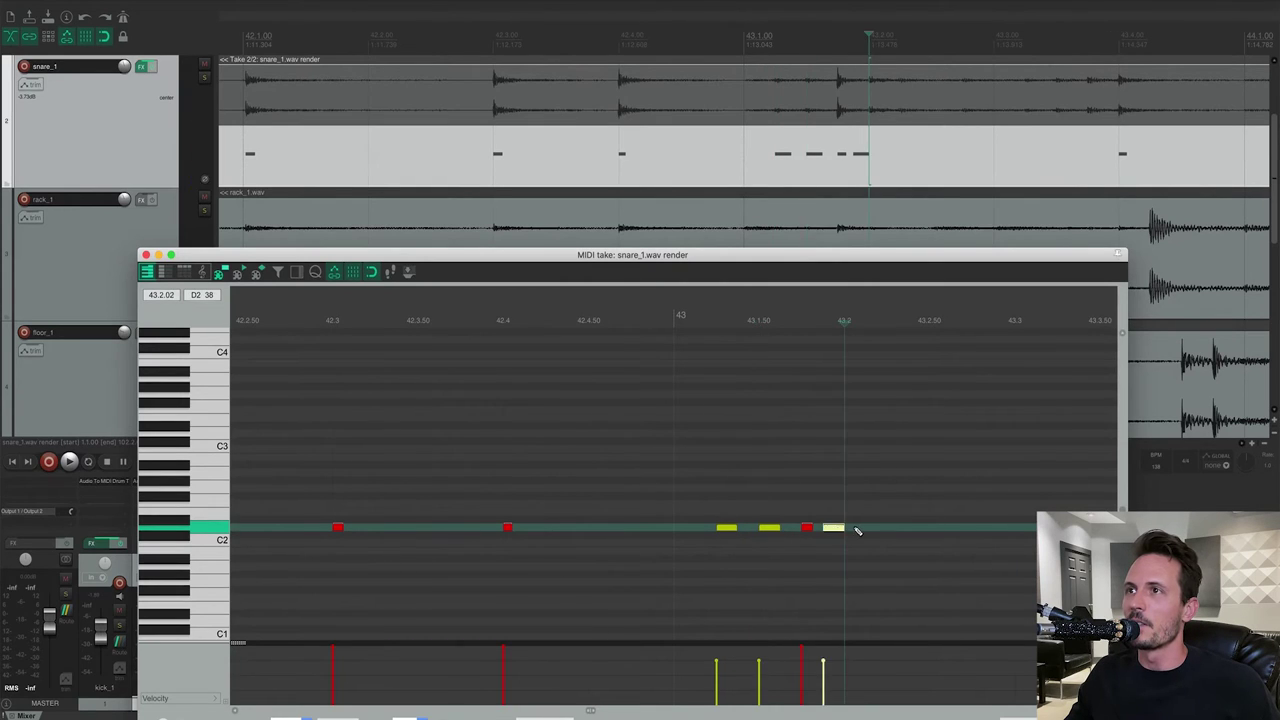
{"action": "left_click", "coordinate": [856, 527]}
{"action": "double_click", "coordinate": [857, 531]}
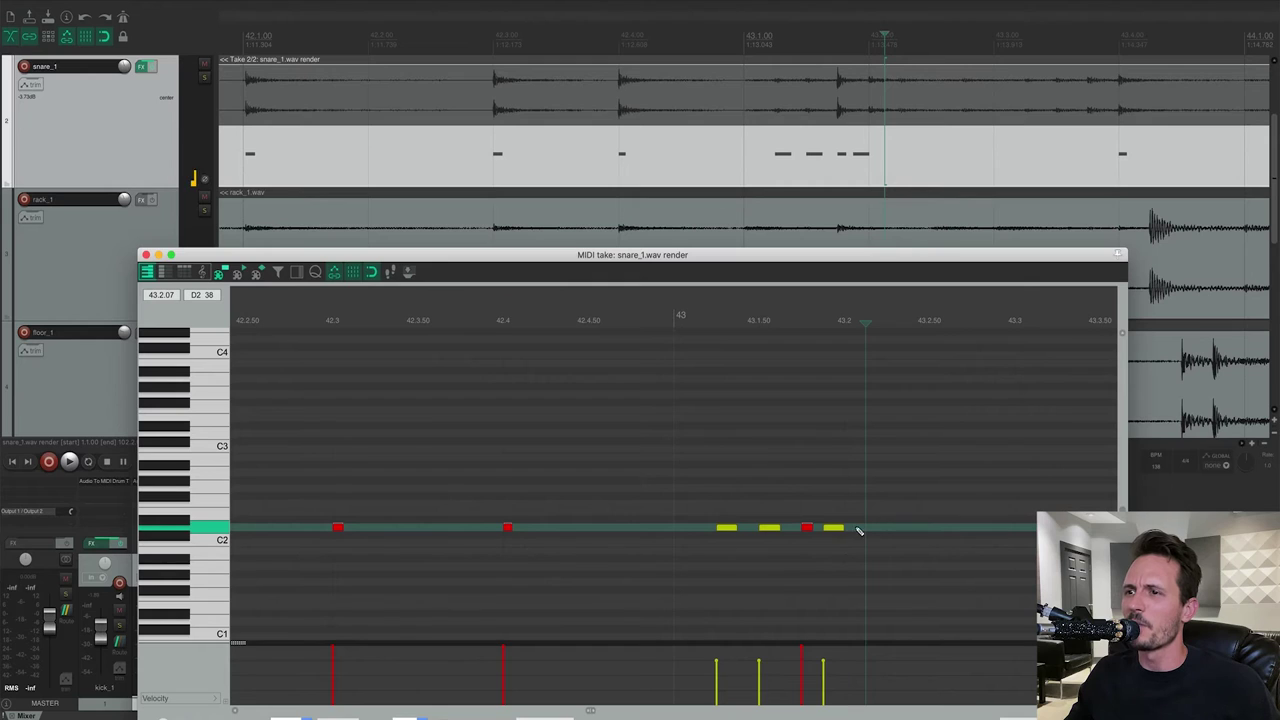
{"action": "mouse_move", "coordinate": [716, 665]}
{"action": "left_mouse_down"}
{"action": "mouse_move", "coordinate": [717, 683]}
{"action": "mouse_move", "coordinate": [757, 666]}
{"action": "mouse_move", "coordinate": [824, 666]}
{"action": "left_mouse_up"}
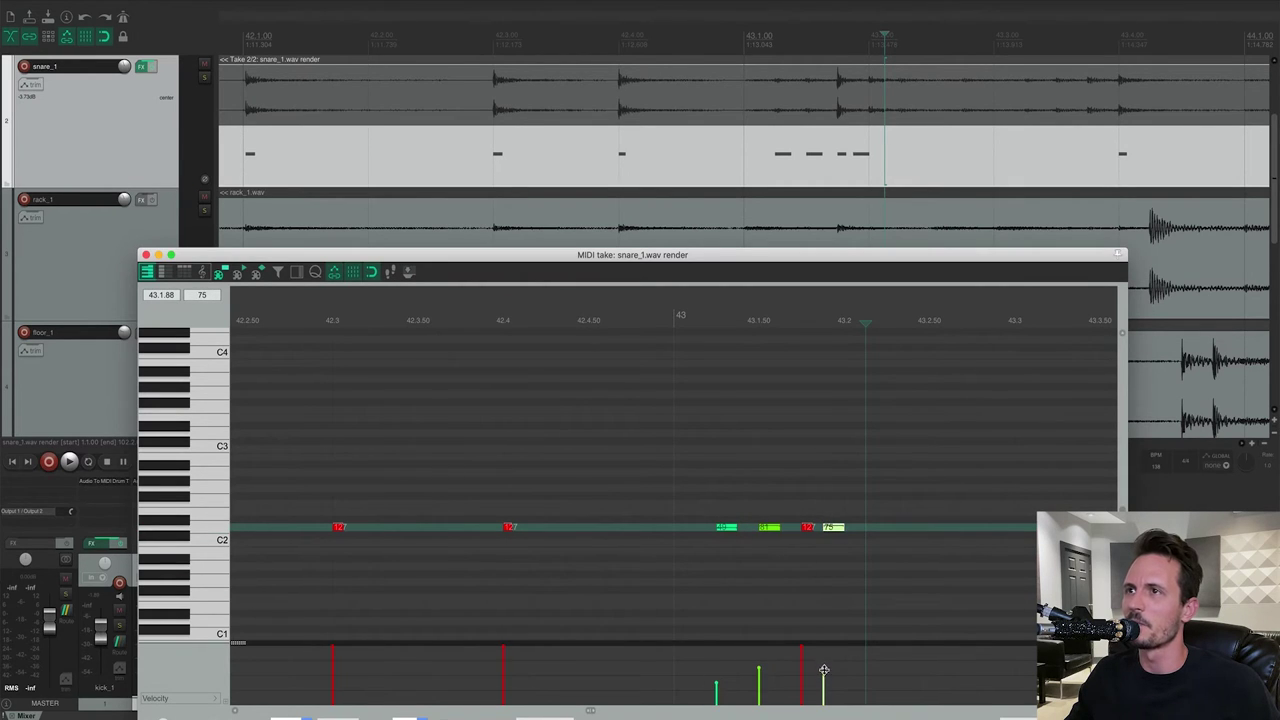
- Play the snare passage from measure 43 and delete the added D2 note just before 43.2
{"action": "left_click", "coordinate": [687, 47]}
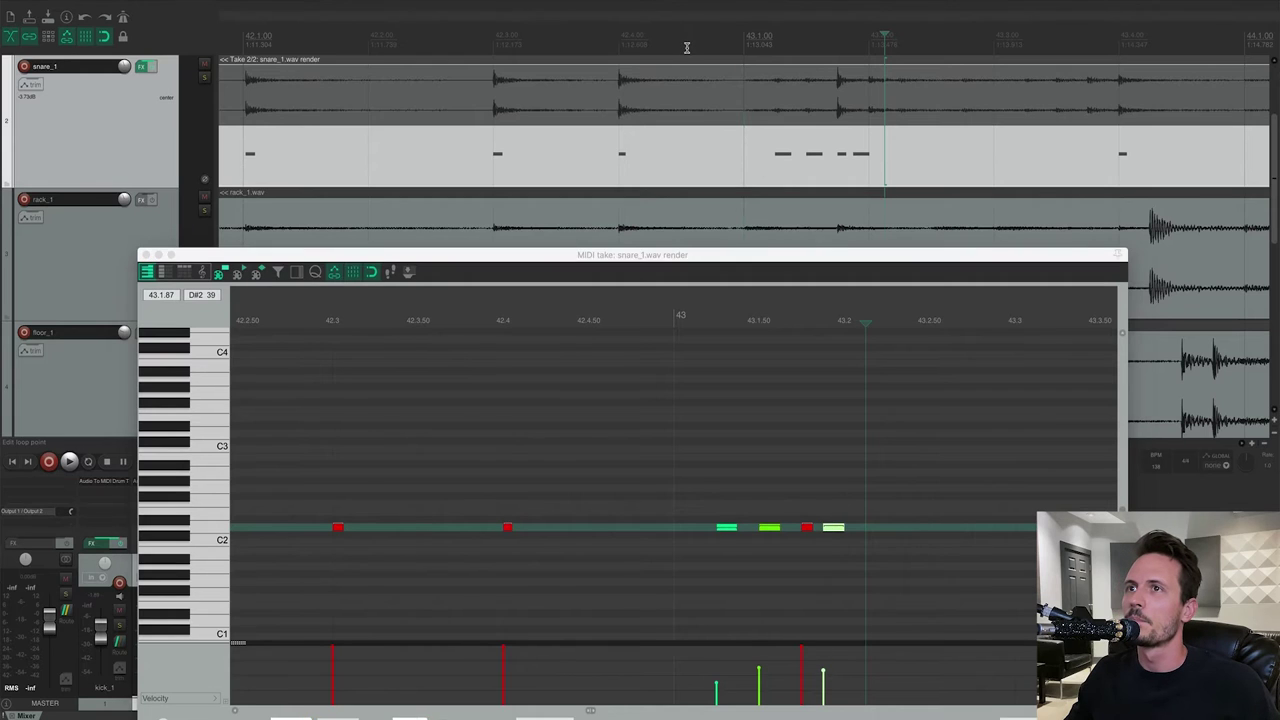
{"action": "key", "text": "space"}
{"action": "key", "text": "space"}
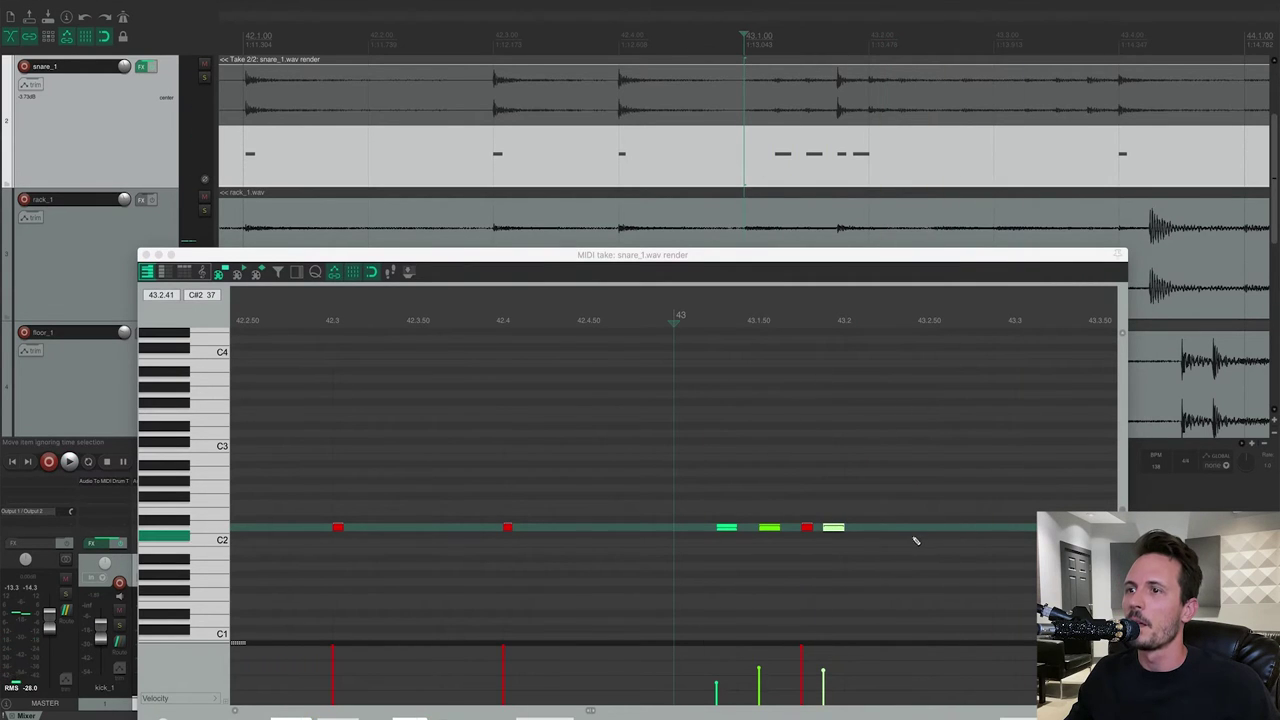
{"action": "left_click", "coordinate": [844, 321]}
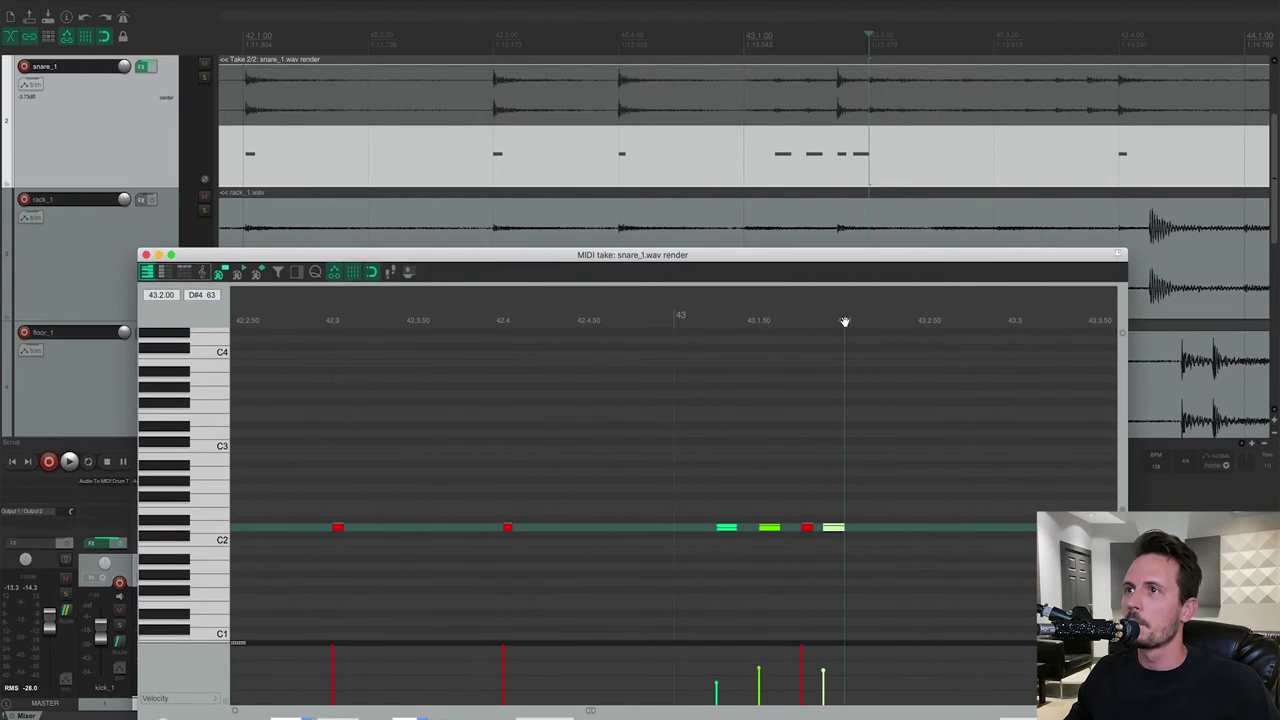
{"action": "double_click", "coordinate": [832, 527]}
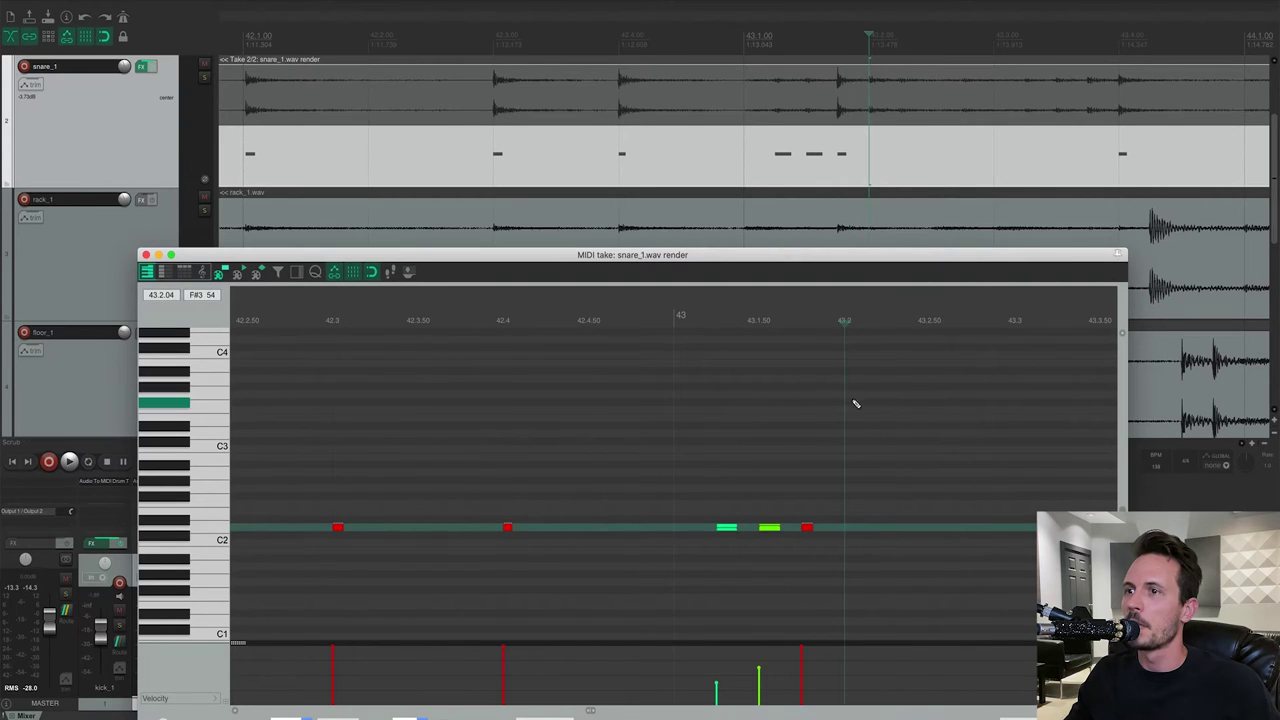
- Add two D2 notes, at 43.2 and shortly after it, with velocity 88 for the first and a lower velocity for the second
{"action": "double_click", "coordinate": [854, 527]}
{"action": "left_click", "coordinate": [896, 533]}
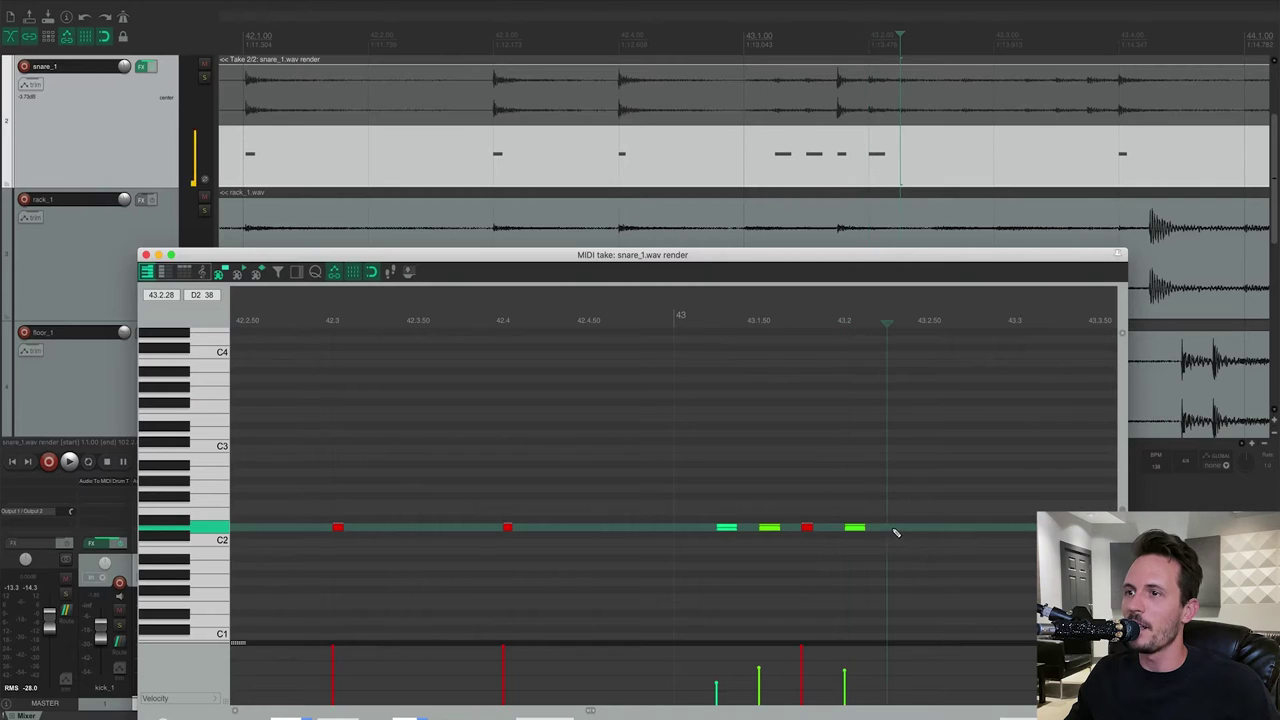
{"action": "left_click", "coordinate": [896, 530]}
{"action": "left_click_drag", "start_coordinate": [845, 670], "coordinate": [887, 678]}
{"action": "left_click", "coordinate": [845, 672]}
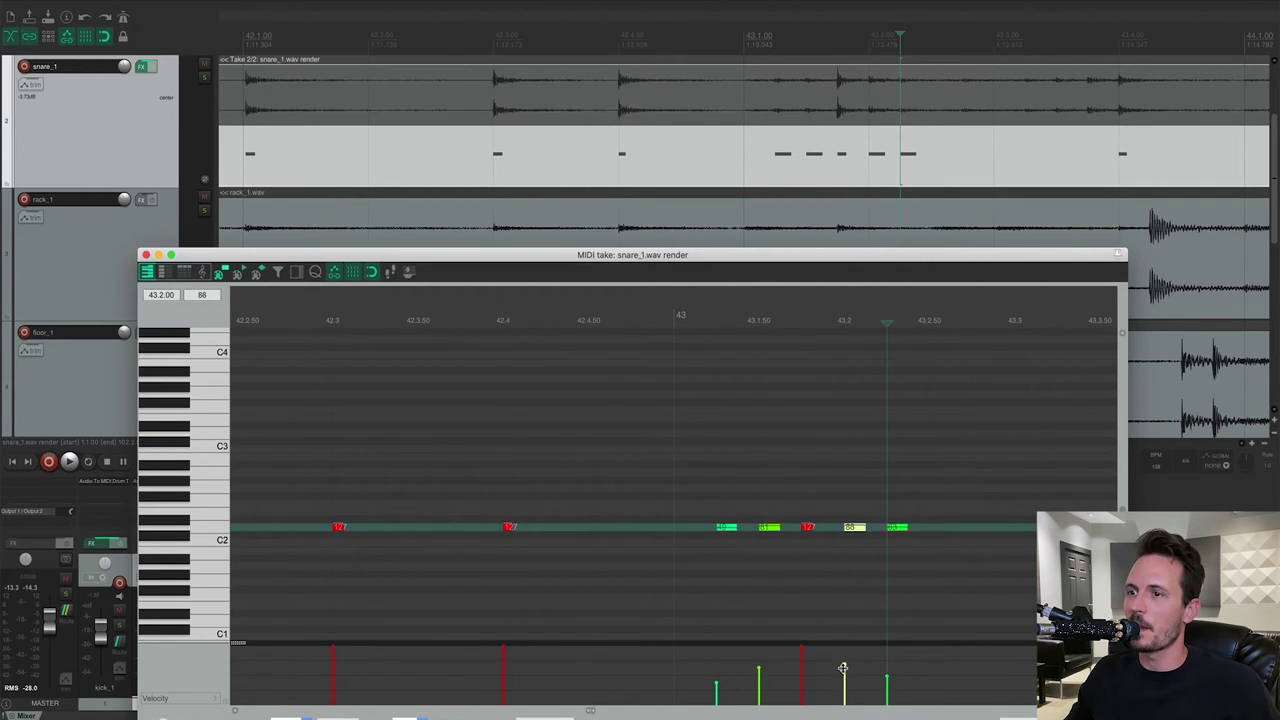
- Add three evenly spaced D2 notes between 43.3 and 43.4 to match the quiet snare hits
{"action": "left_click", "coordinate": [1008, 320]}
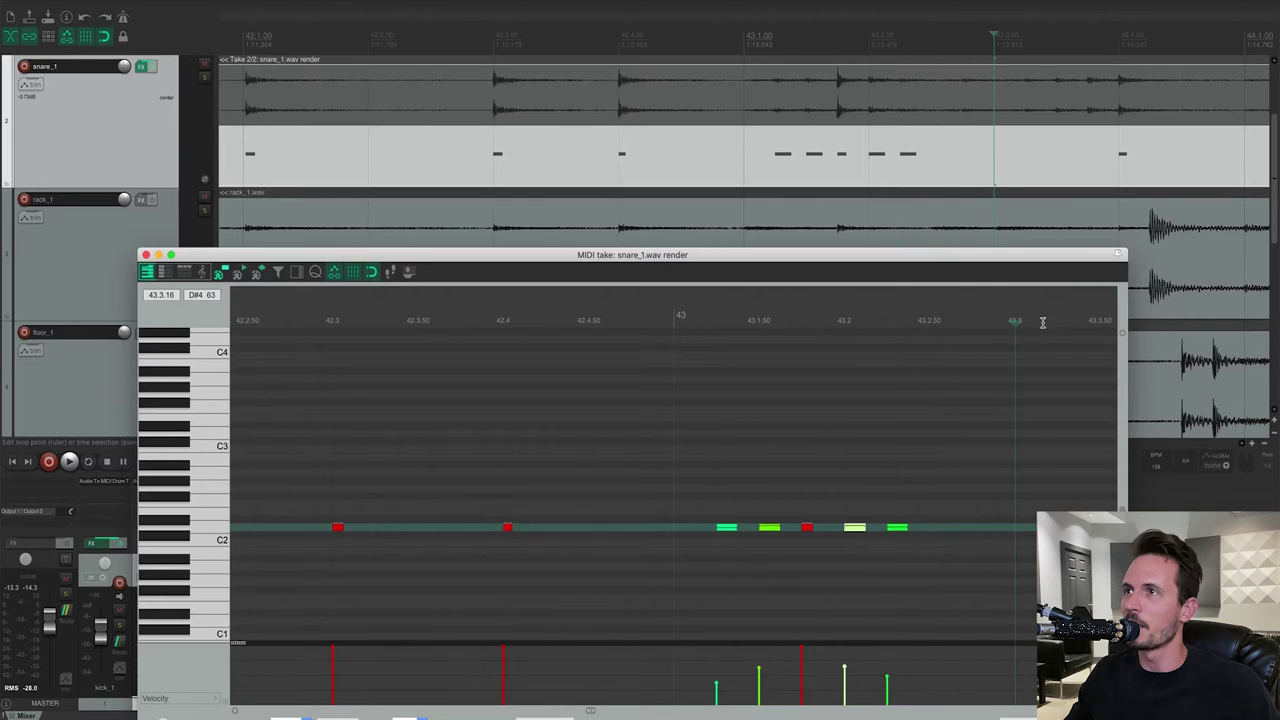
{"action": "scroll", "coordinate": [1029, 408], "scroll_direction": "left", "scroll_amount": 2}
{"action": "scroll", "coordinate": [1021, 416], "scroll_direction": "right", "scroll_amount": 5}
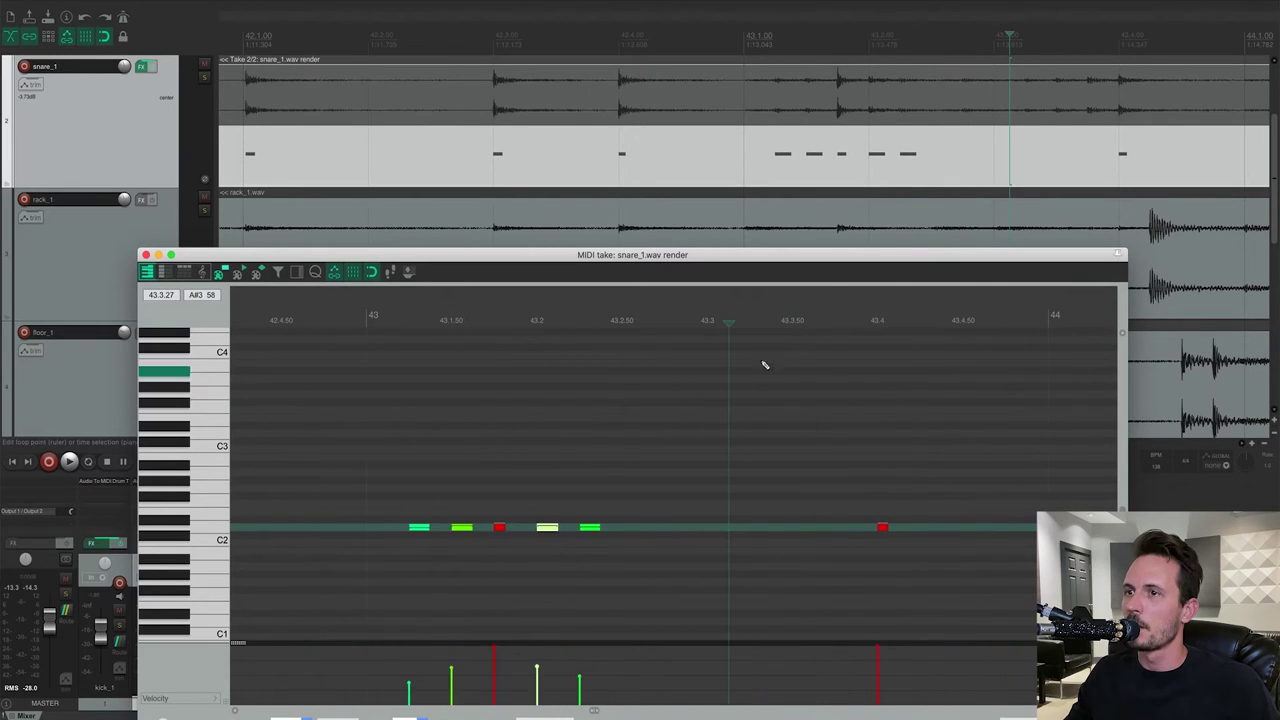
{"action": "left_click", "coordinate": [792, 320]}
{"action": "left_click", "coordinate": [751, 322]}
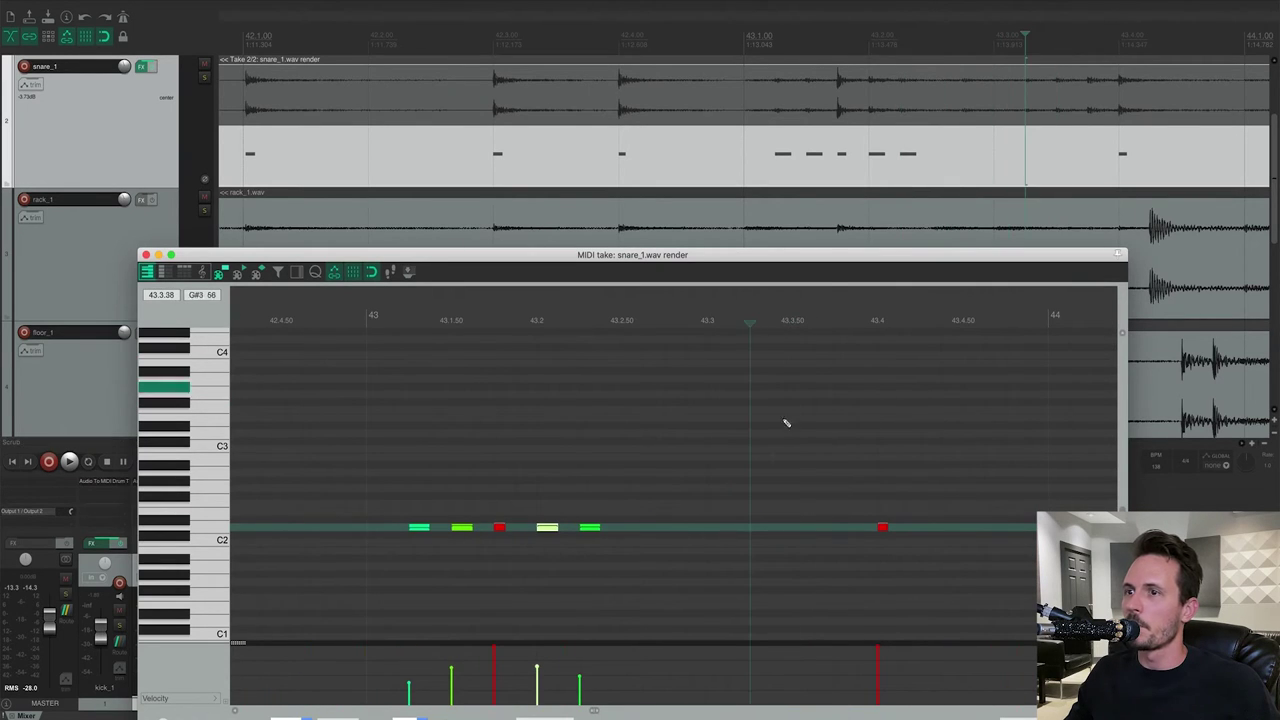
{"action": "left_click", "coordinate": [757, 529]}
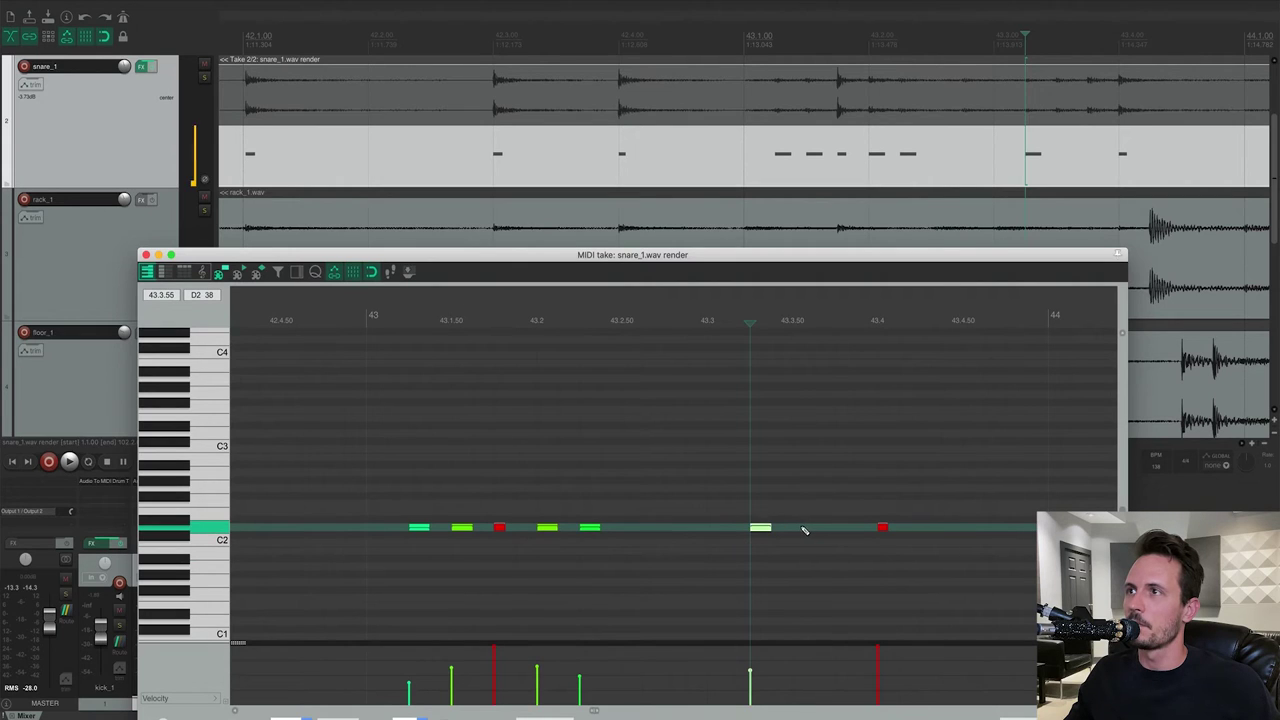
{"action": "left_click", "coordinate": [803, 529]}
{"action": "left_click", "coordinate": [848, 531]}
- Give the three added snare notes rising velocities, with the last one highest, and close the MIDI editor
{"action": "left_click_drag", "start_coordinate": [837, 672], "coordinate": [834, 657]}
{"action": "left_click", "coordinate": [794, 668]}
{"action": "left_click", "coordinate": [751, 673]}
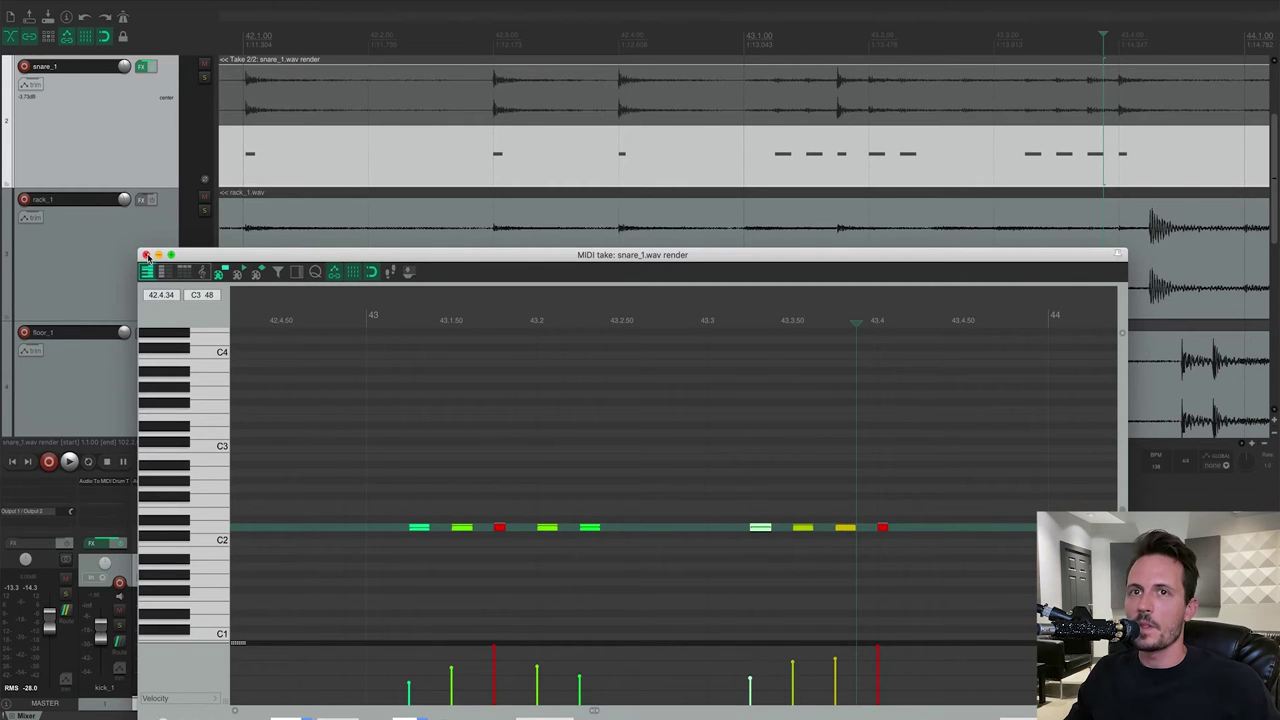
{"action": "left_click", "coordinate": [146, 256]}
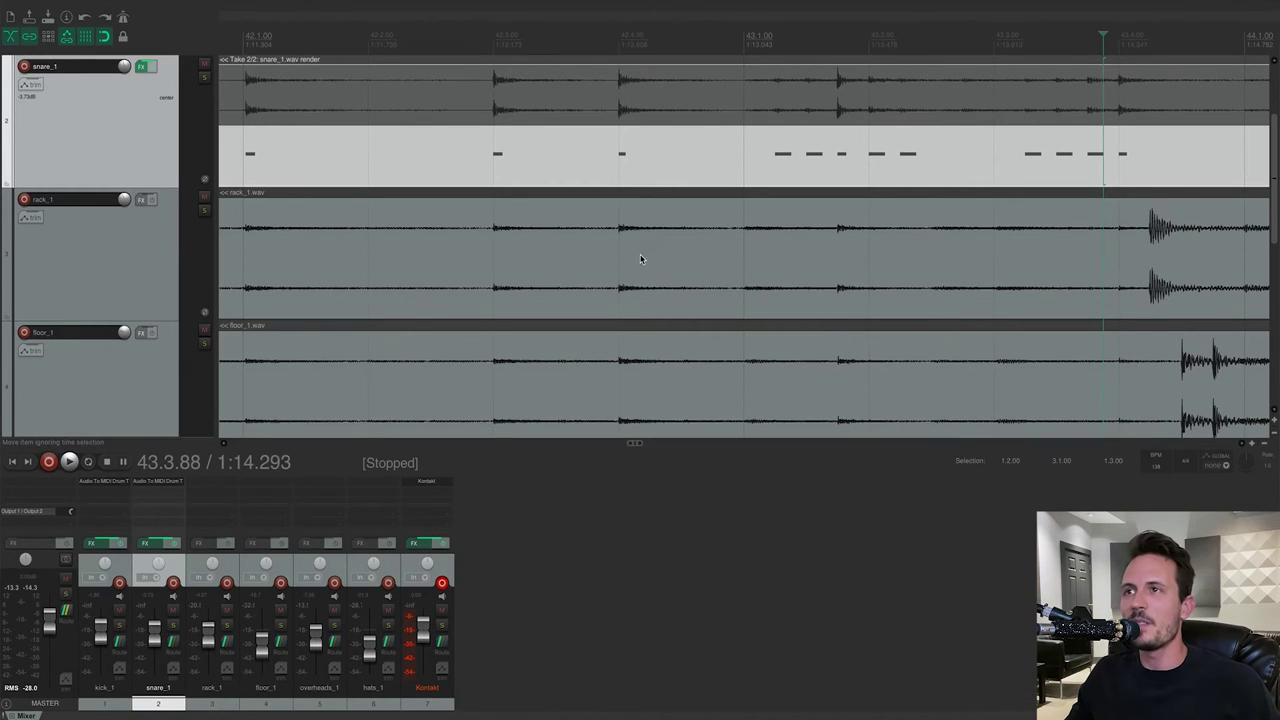
- Add the JS: Audio To MIDI Drum Trigger effect to the rack_1 track
{"action": "scroll", "coordinate": [640, 258], "scroll_direction": "down", "scroll_amount": 6}
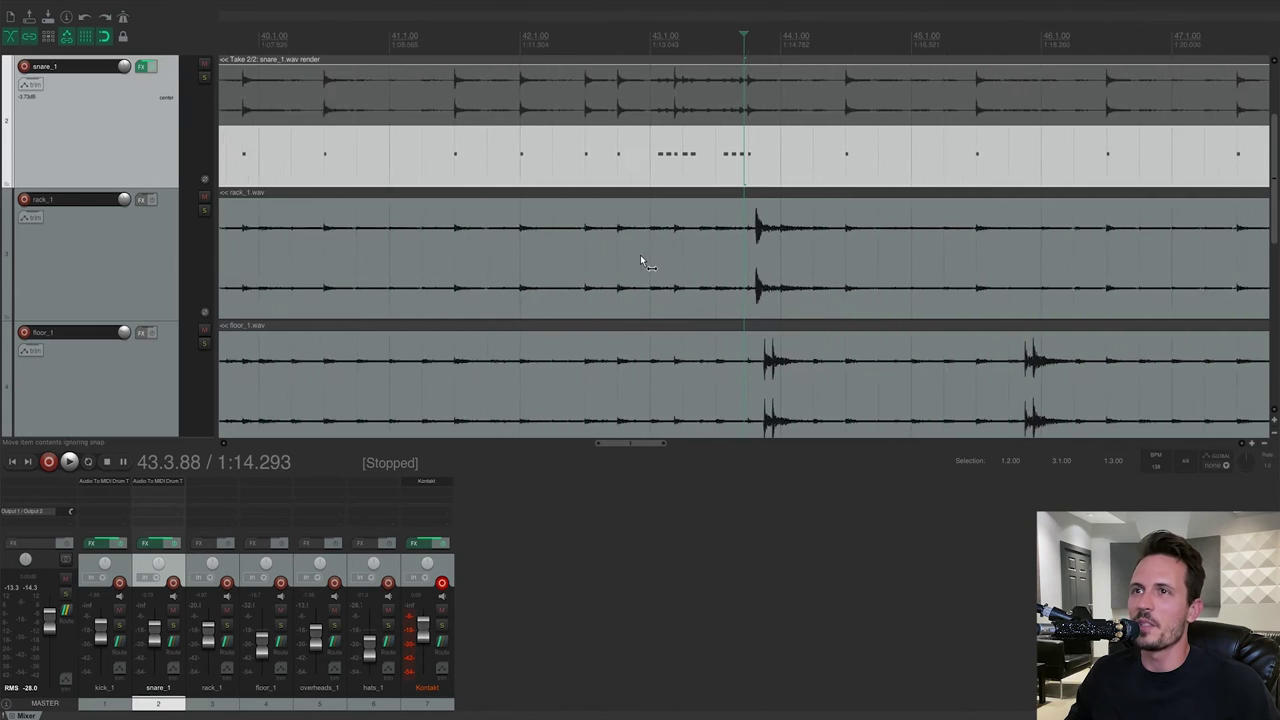
{"action": "scroll", "coordinate": [641, 261], "scroll_direction": "down", "scroll_amount": 4}
{"action": "left_click", "coordinate": [68, 277]}
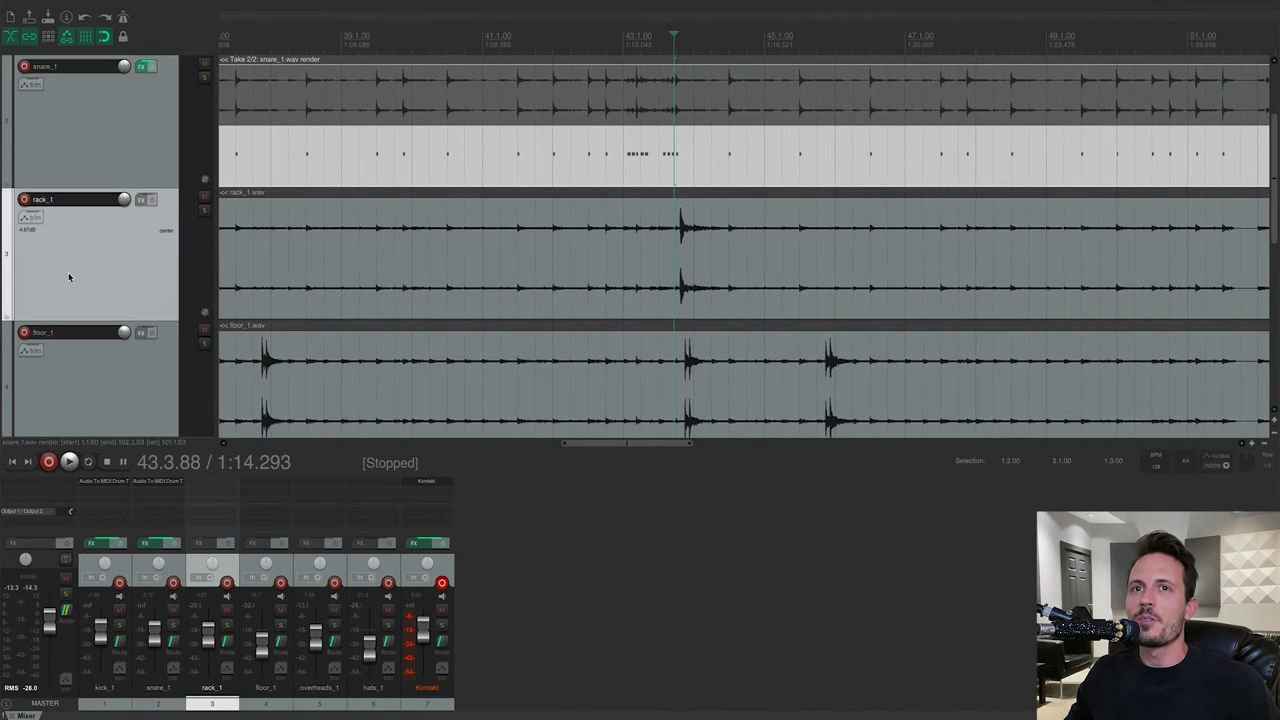
{"action": "left_click", "coordinate": [204, 548]}
{"action": "left_click", "coordinate": [498, 330]}
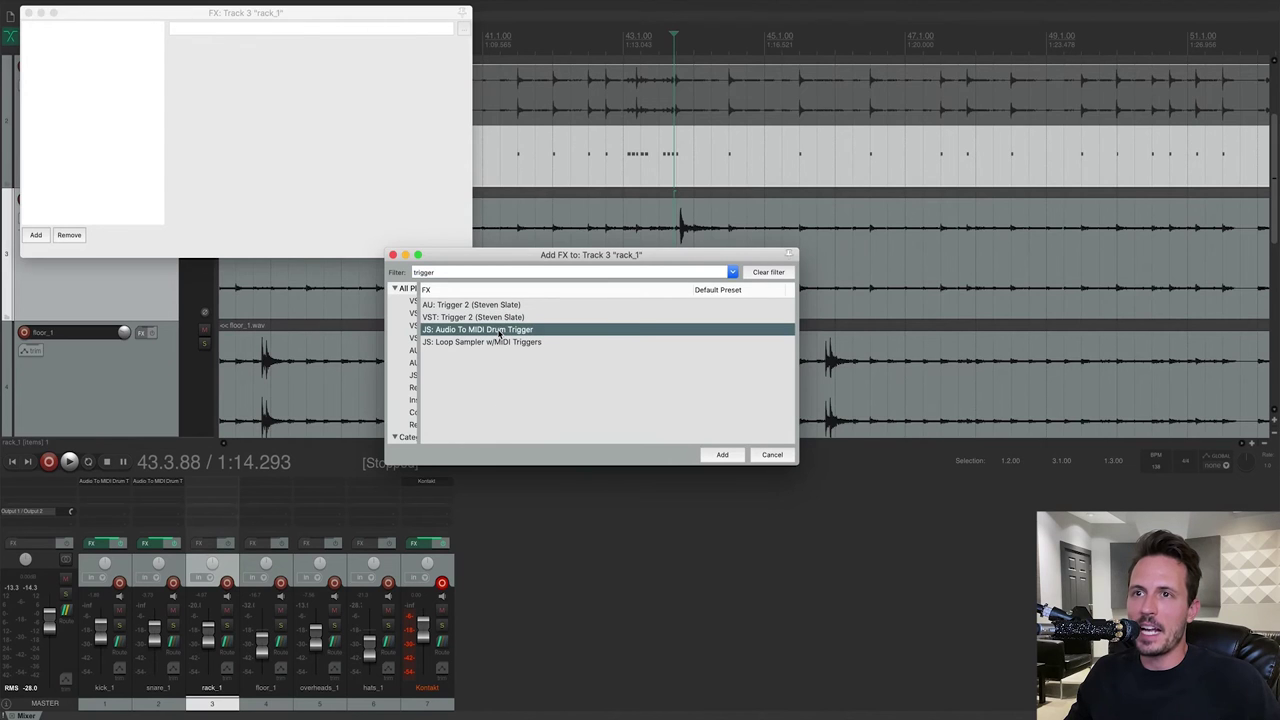
{"action": "left_click", "coordinate": [732, 459]}
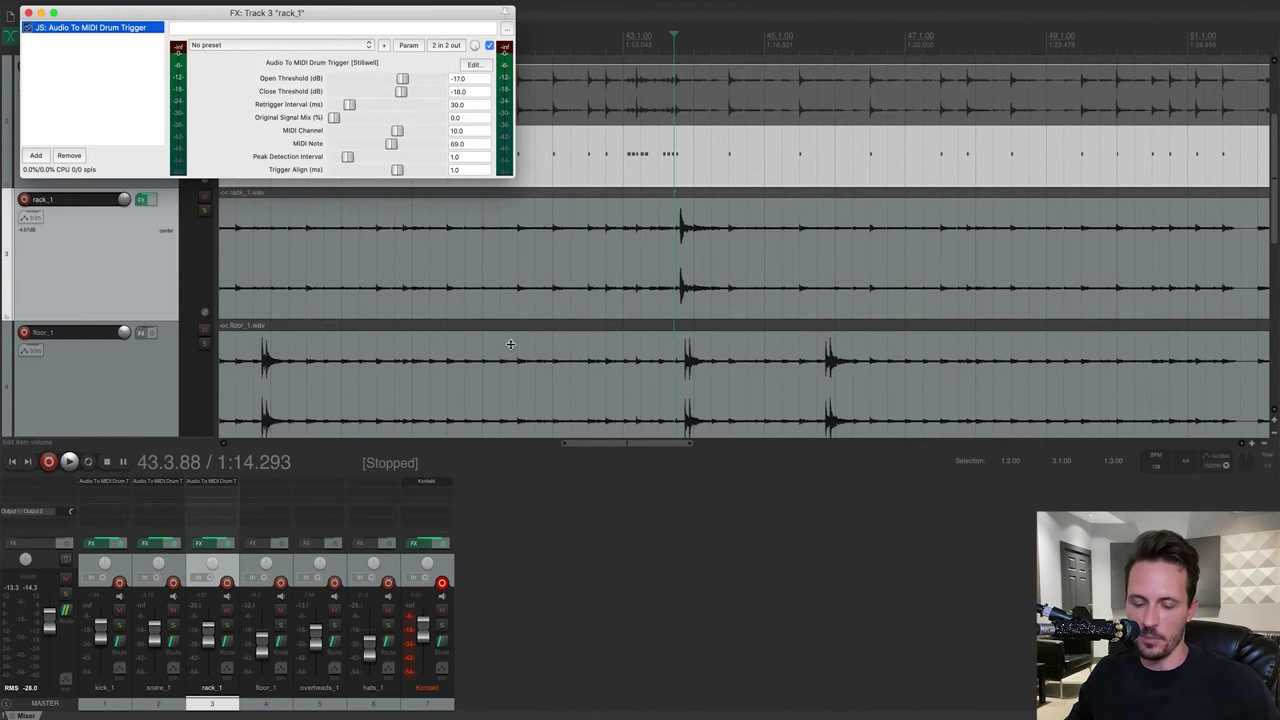
- Show the transient detection threshold over the rack_1 item and set it to -10.1 dB
{"action": "key", "text": "ctrl+alt+t"}
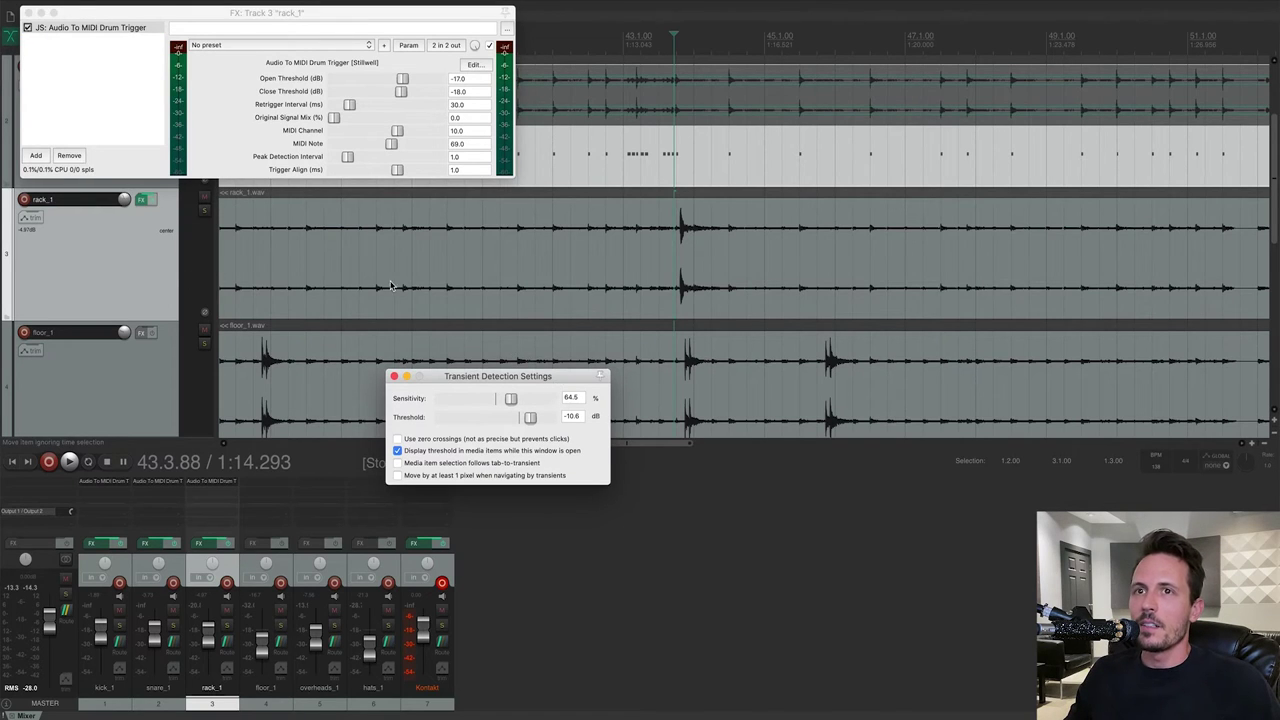
{"action": "left_click", "coordinate": [436, 278]}
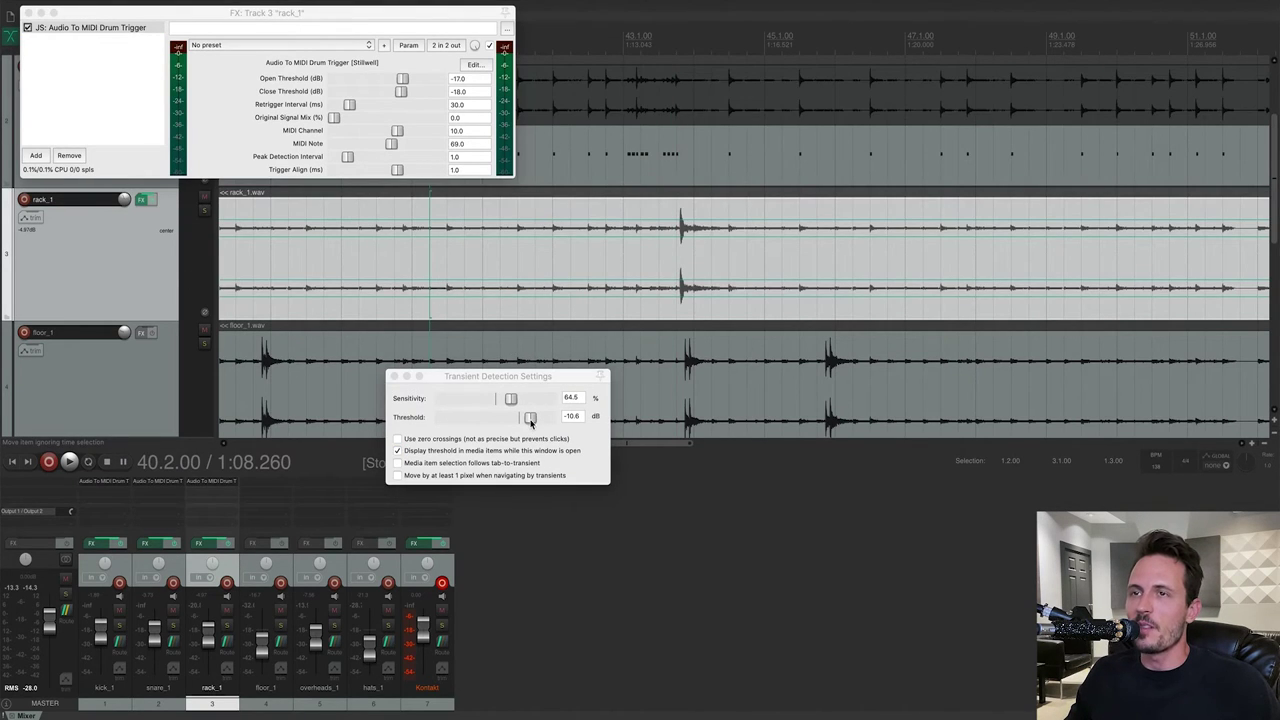
{"action": "left_click_drag", "start_coordinate": [531, 421], "coordinate": [534, 423]}
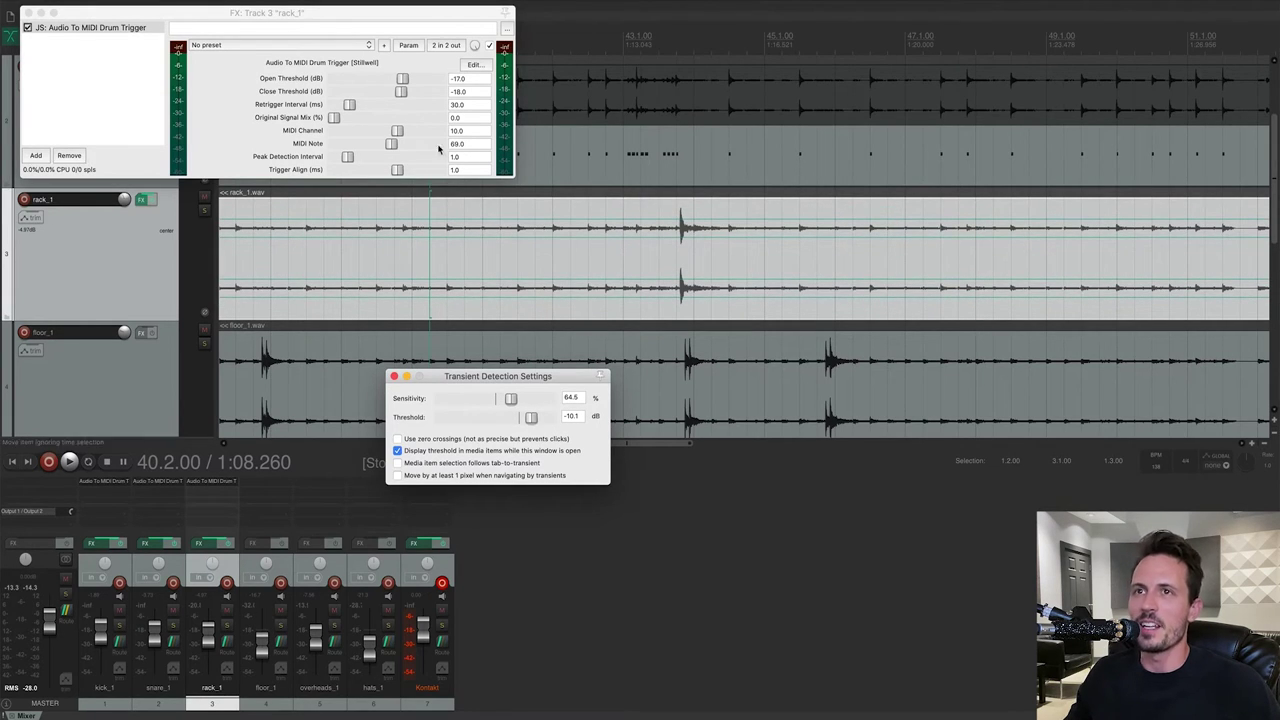
- Set the rack_1 drum trigger's open and close thresholds to -10 dB and close the effect and transient detection windows
{"action": "left_click", "coordinate": [458, 79]}
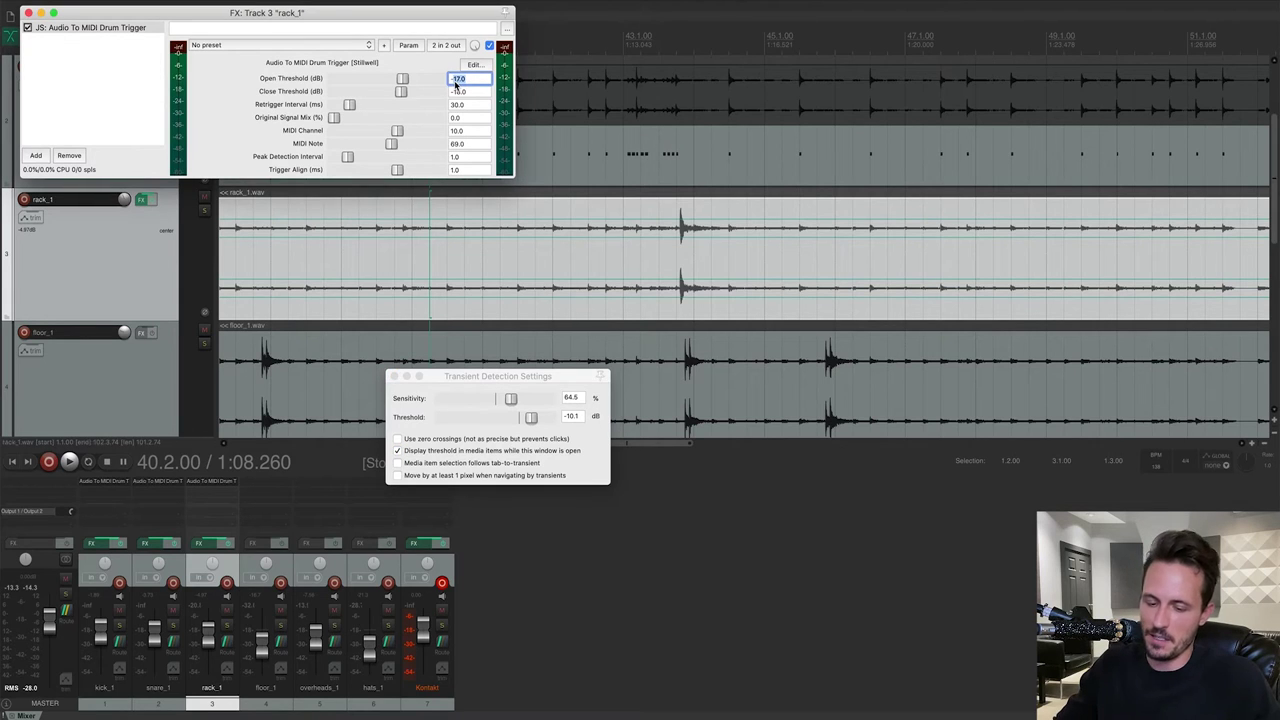
{"action": "type", "text": "-10"}
{"action": "left_click", "coordinate": [460, 92]}
{"action": "type", "text": "-10"}
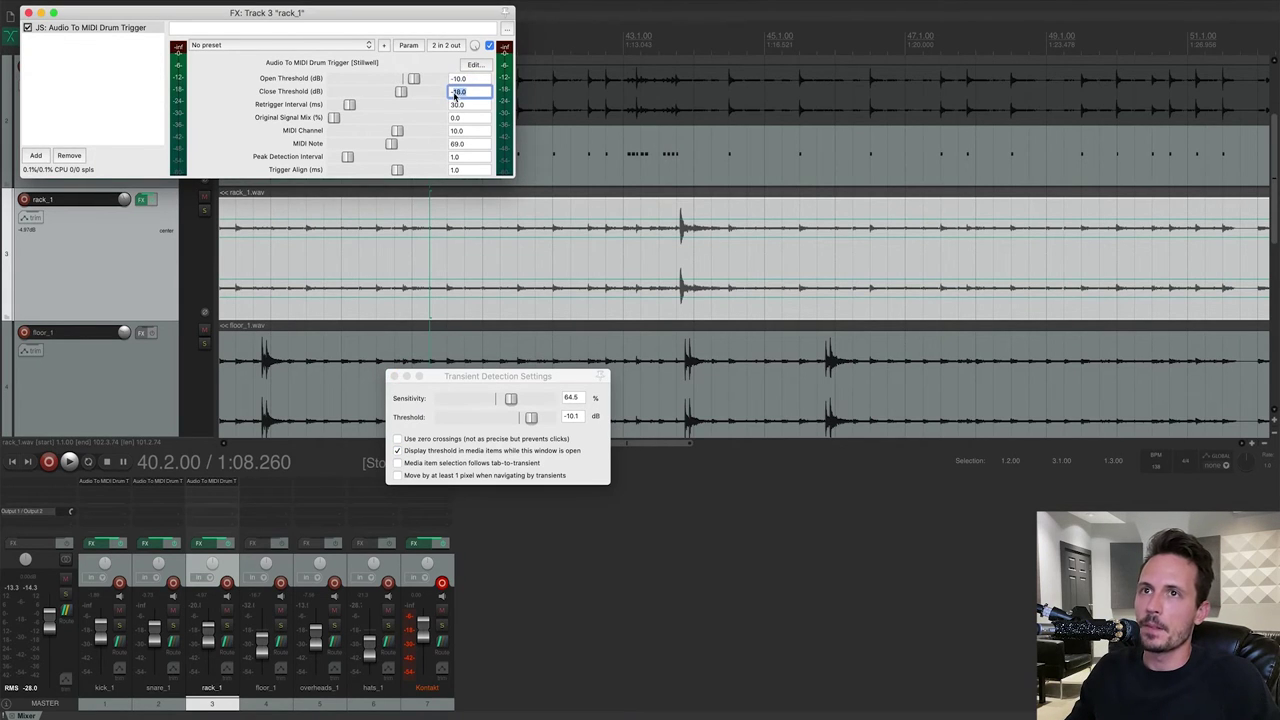
{"action": "key", "text": "Return"}
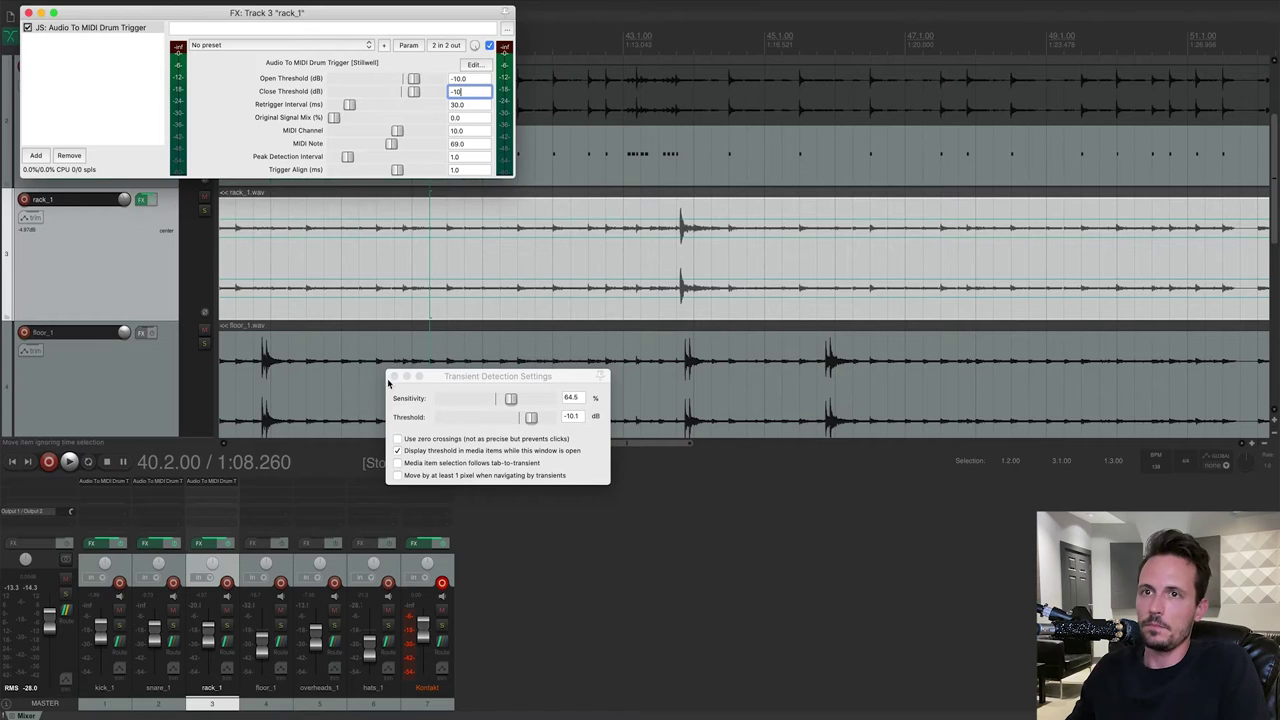
{"action": "left_click", "coordinate": [392, 376]}
{"action": "left_click", "coordinate": [29, 13]}
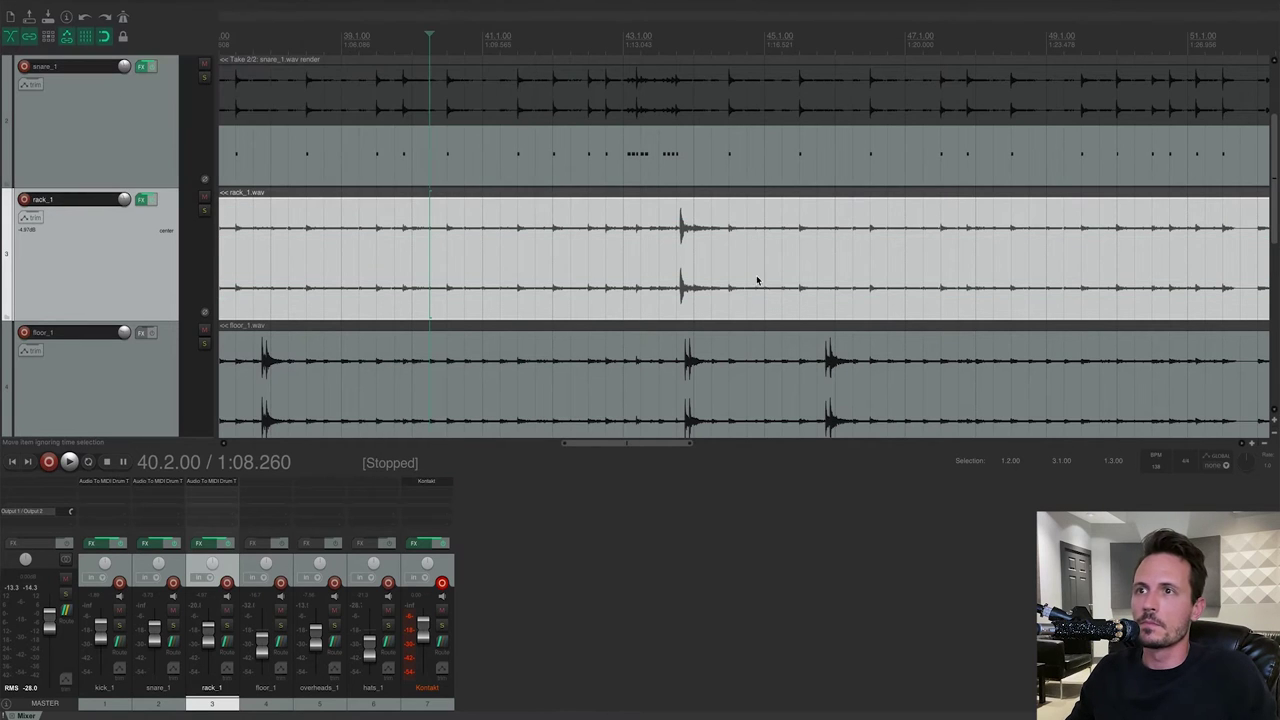
- Apply the track FX to the rack_1 item as a new MIDI take and open that take in the MIDI editor
{"action": "right_click", "coordinate": [757, 276]}
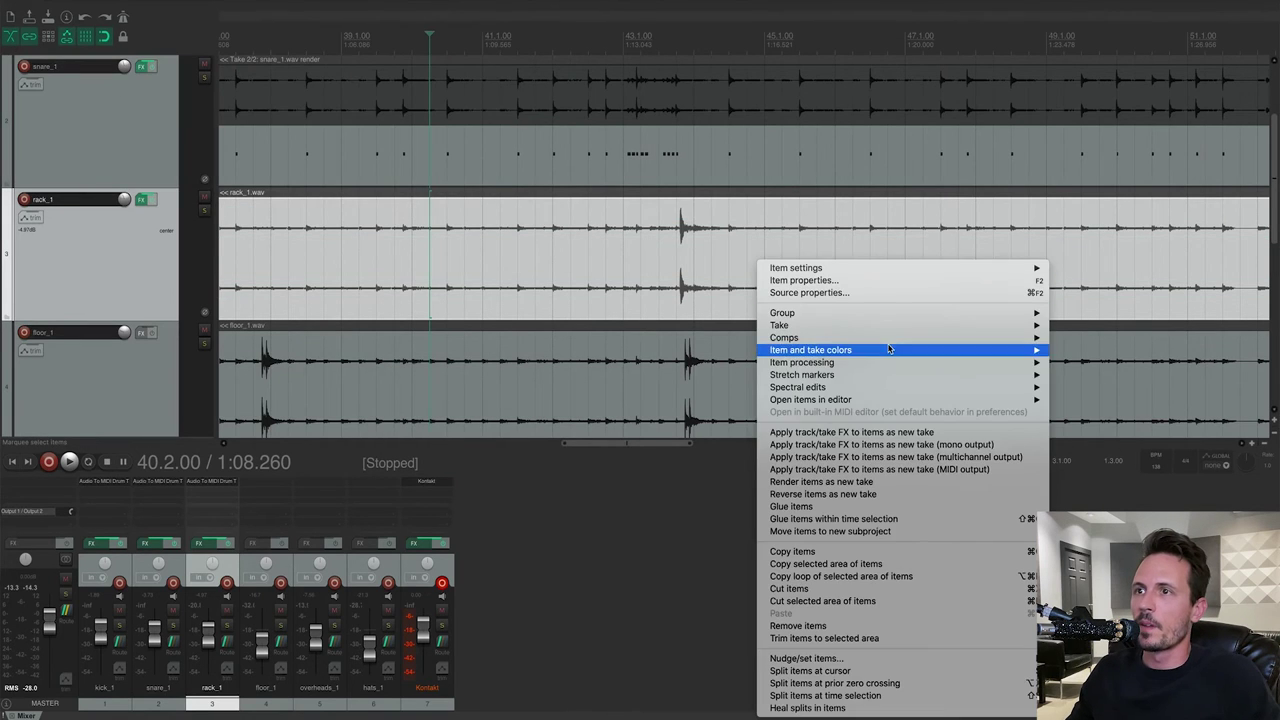
{"action": "left_click", "coordinate": [885, 469]}
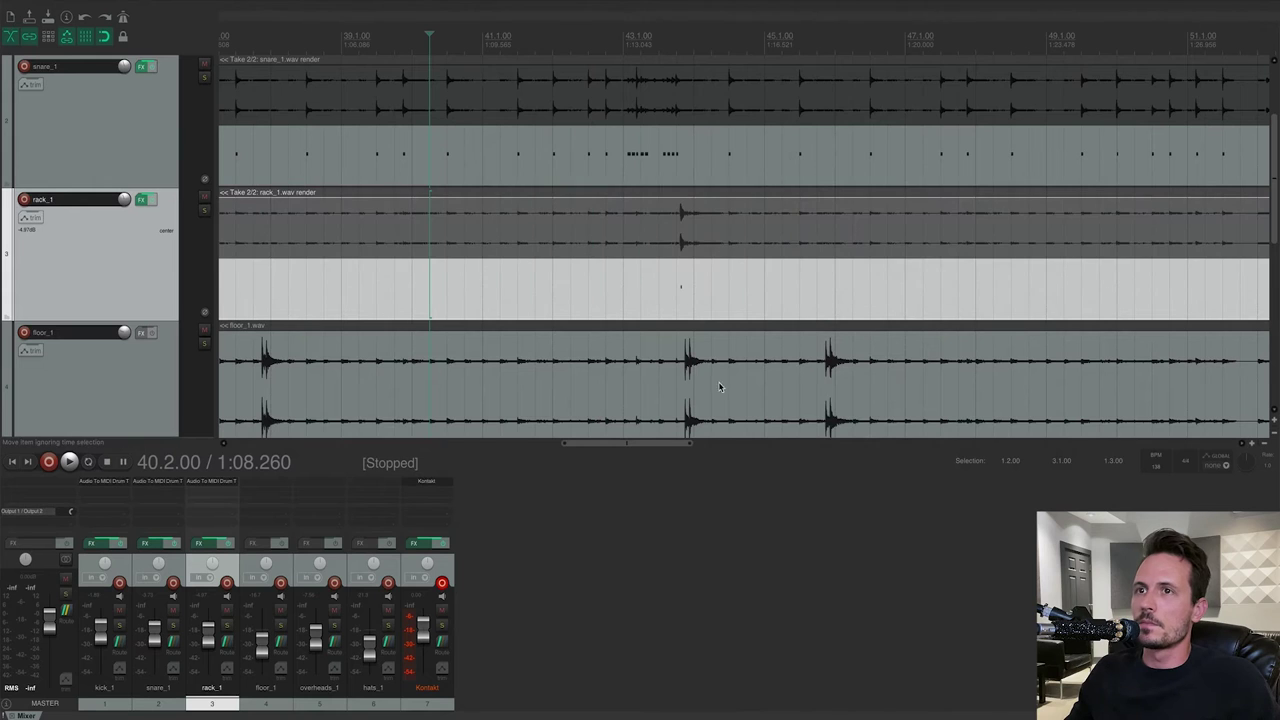
{"action": "double_click", "coordinate": [650, 287]}
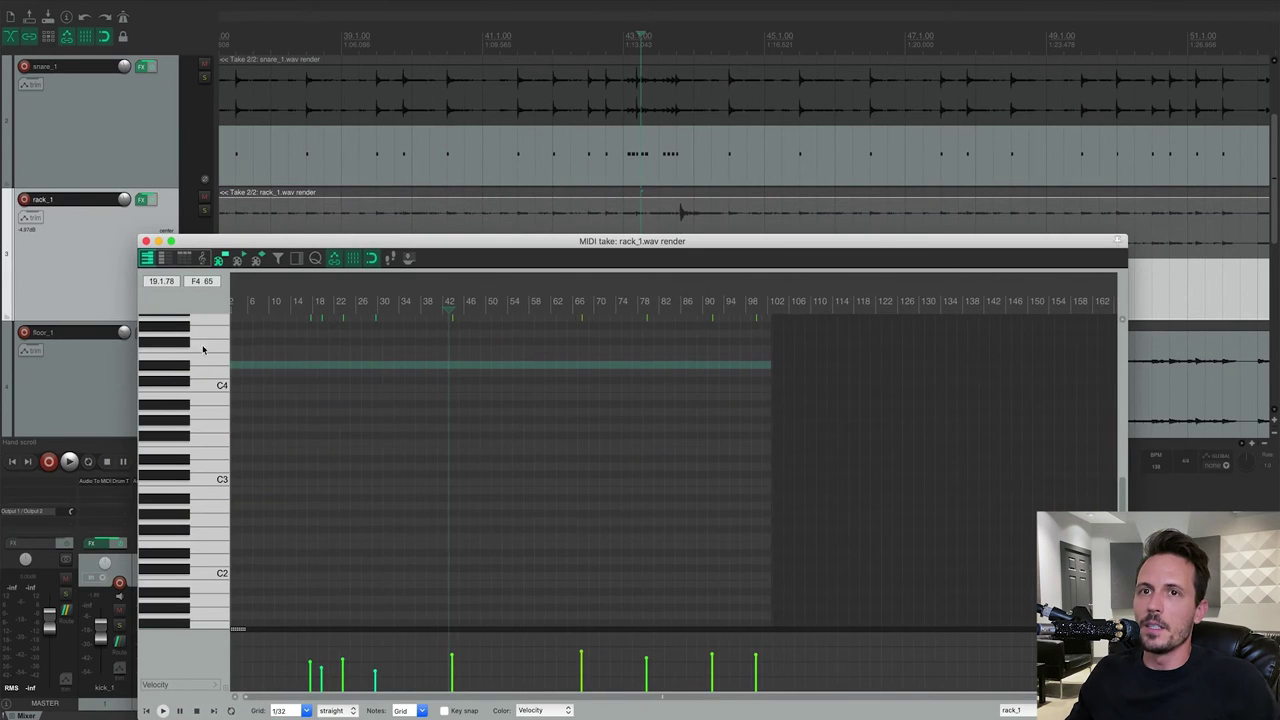
- Select all the rack tom notes and raise their velocities to 127
{"action": "right_click", "coordinate": [345, 346]}
{"action": "left_click", "coordinate": [461, 405]}
{"action": "scroll", "coordinate": [477, 394], "scroll_direction": "up", "scroll_amount": 6}
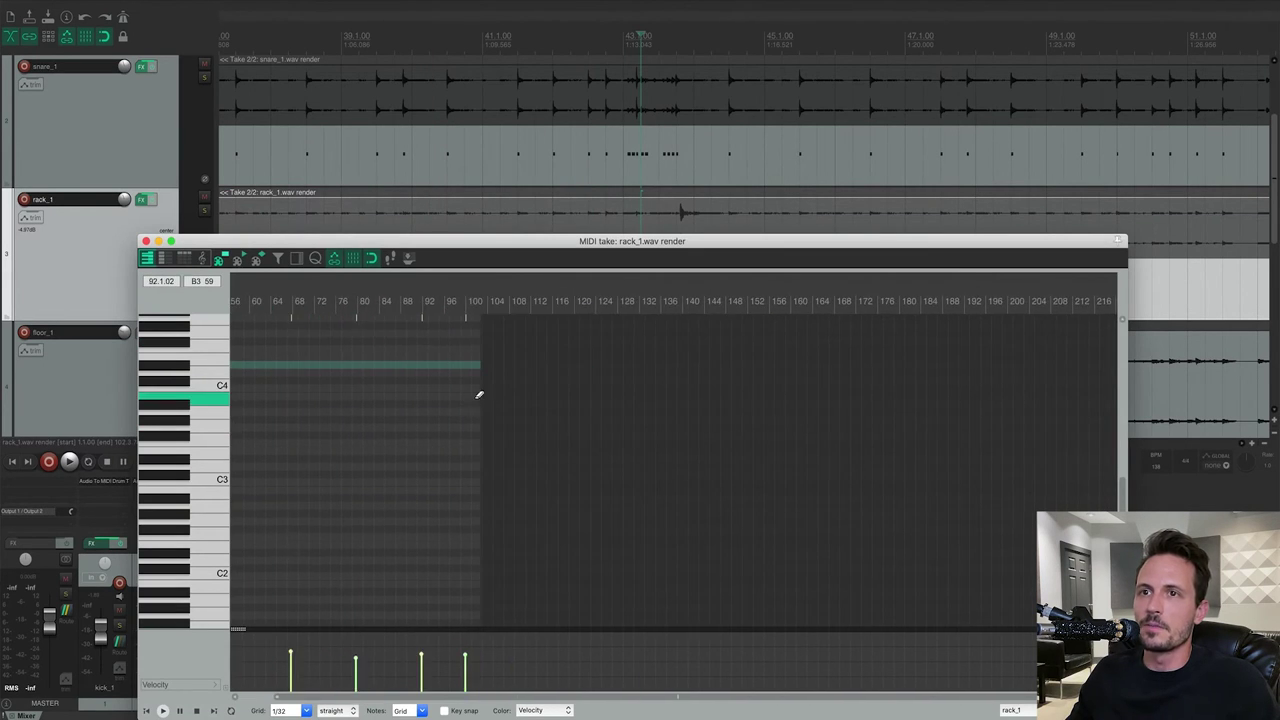
{"action": "scroll", "coordinate": [477, 394], "scroll_direction": "up", "scroll_amount": 10}
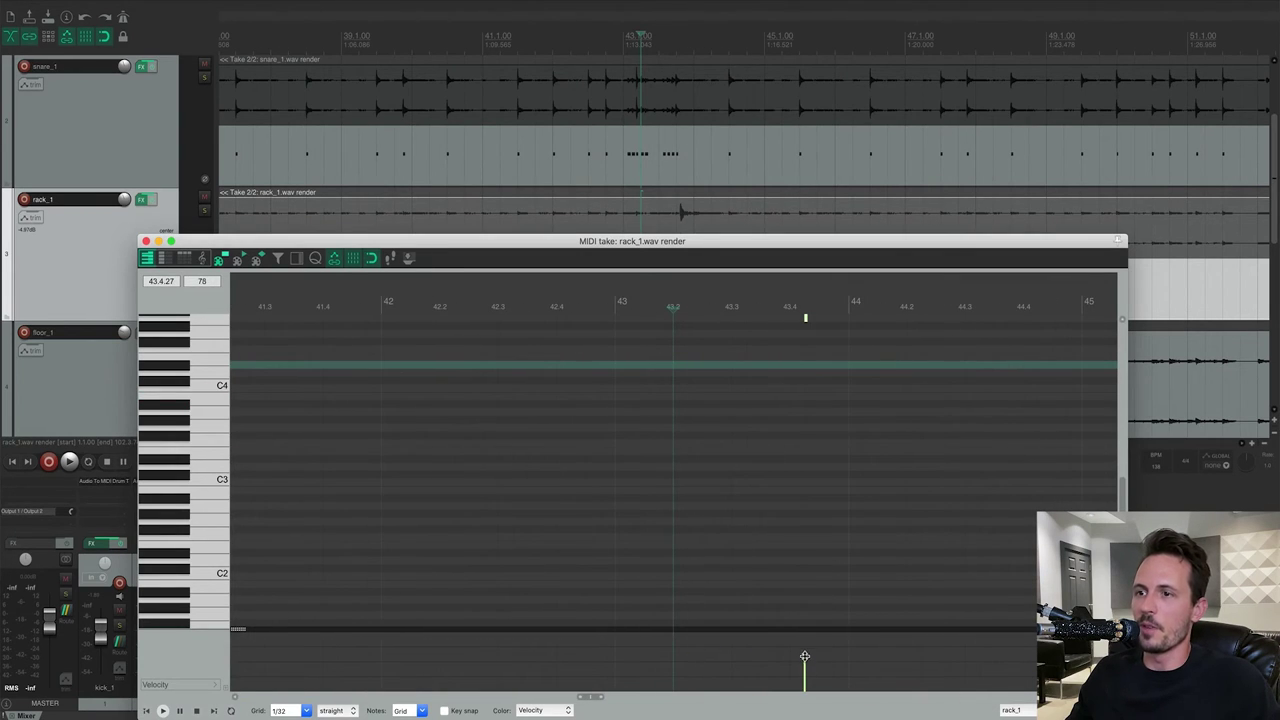
{"action": "left_click_drag", "start_coordinate": [805, 318], "coordinate": [814, 463]}
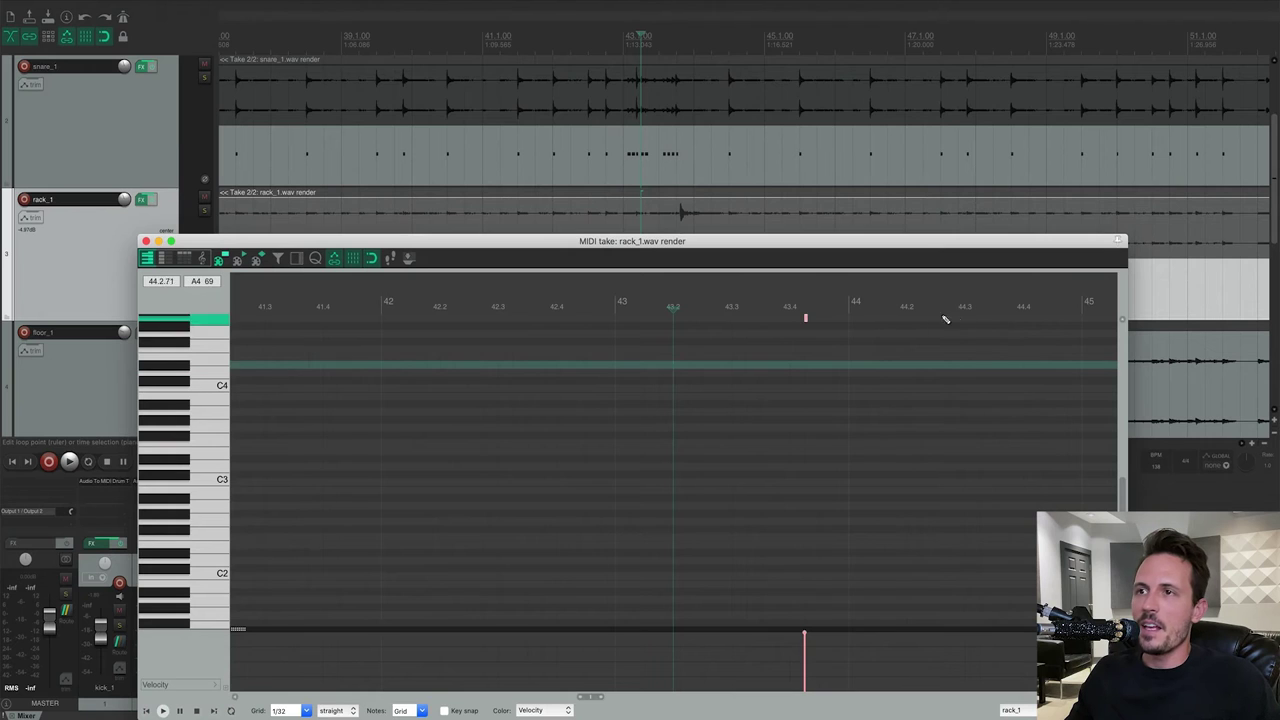
- Change the selected rack tom notes to 43 G2 in their event properties and close the MIDI editor
{"action": "right_click", "coordinate": [805, 318]}
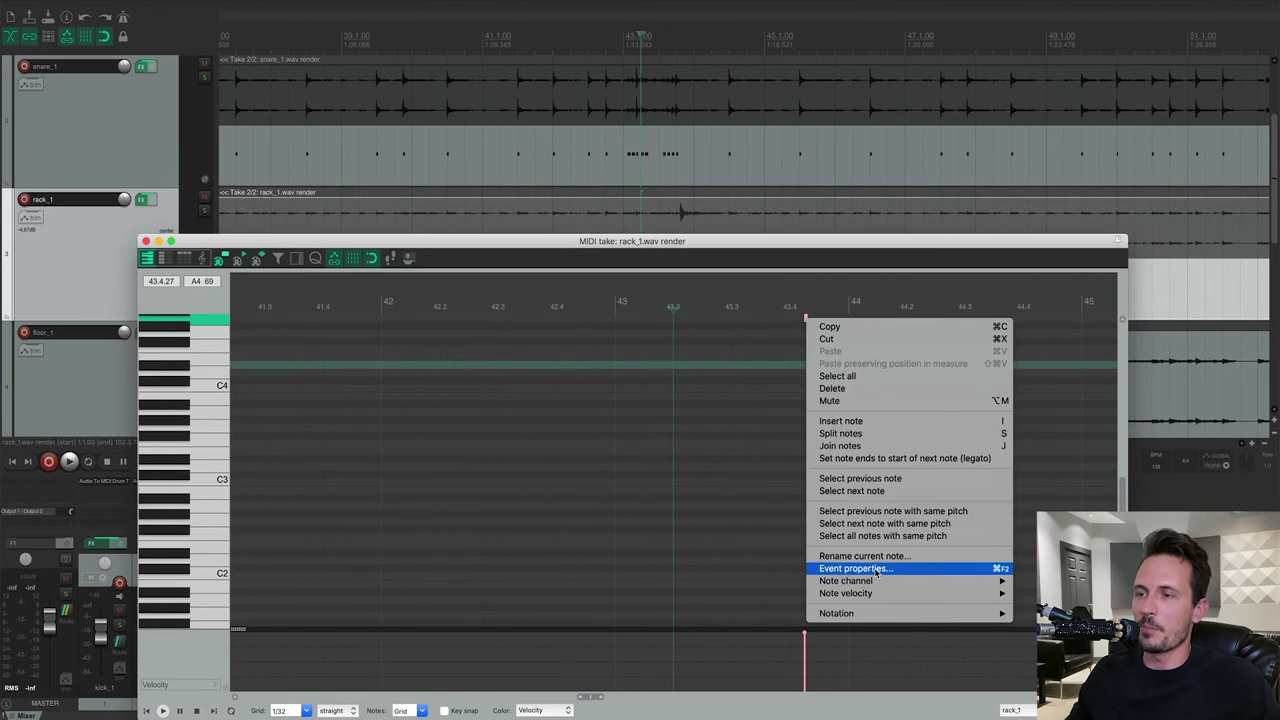
{"action": "left_click", "coordinate": [855, 568]}
{"action": "left_click_drag", "start_coordinate": [287, 298], "coordinate": [703, 320]}
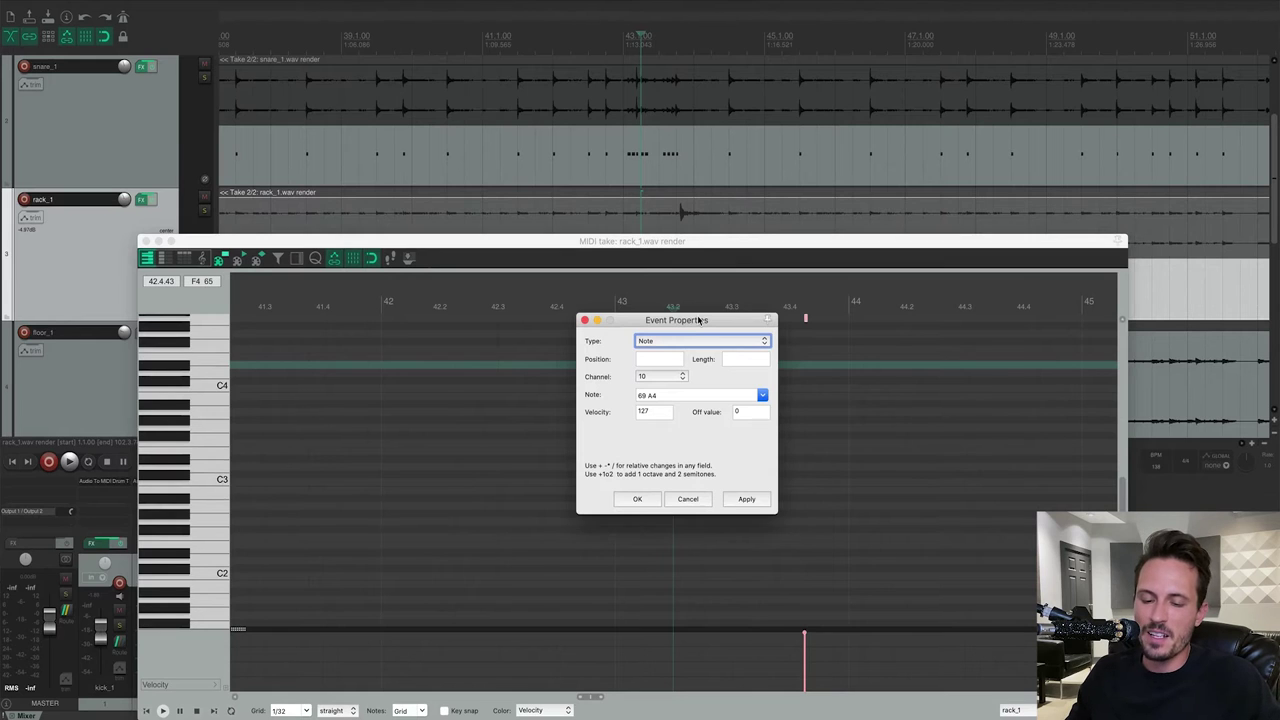
{"action": "left_click", "coordinate": [762, 397]}
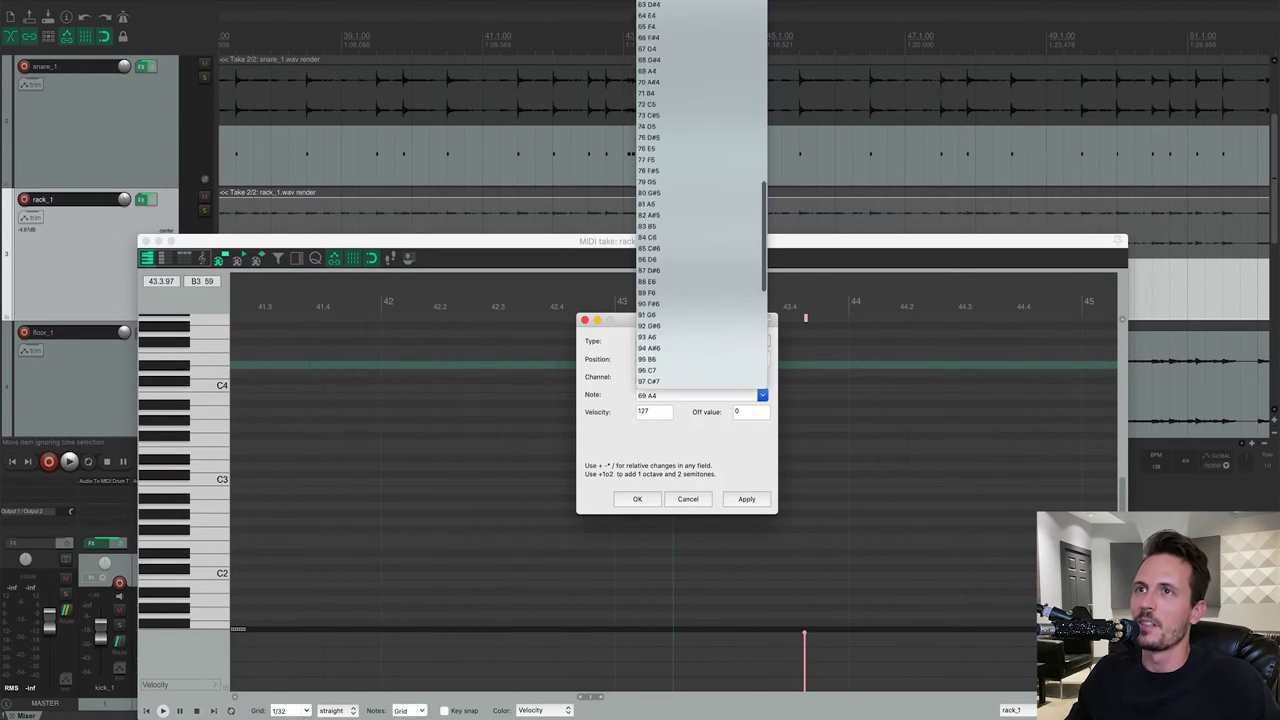
{"action": "scroll", "coordinate": [700, 90], "scroll_direction": "up", "scroll_amount": 10}
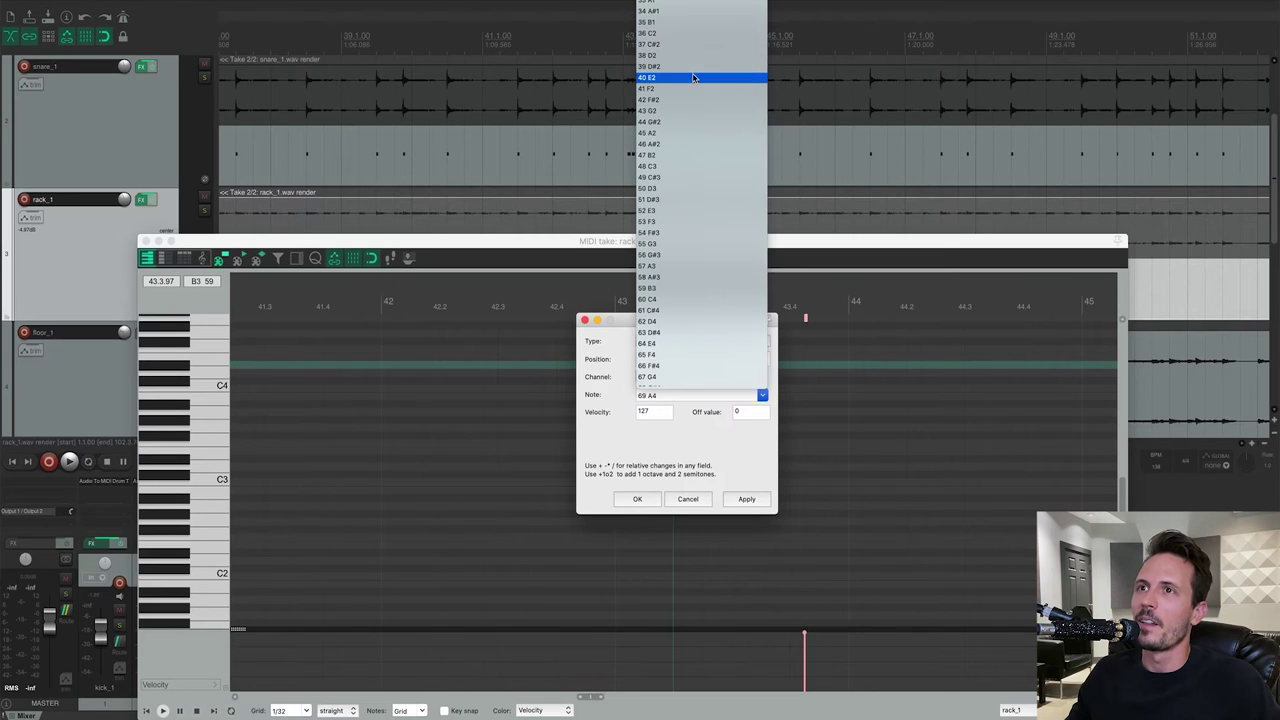
{"action": "left_click", "coordinate": [692, 110]}
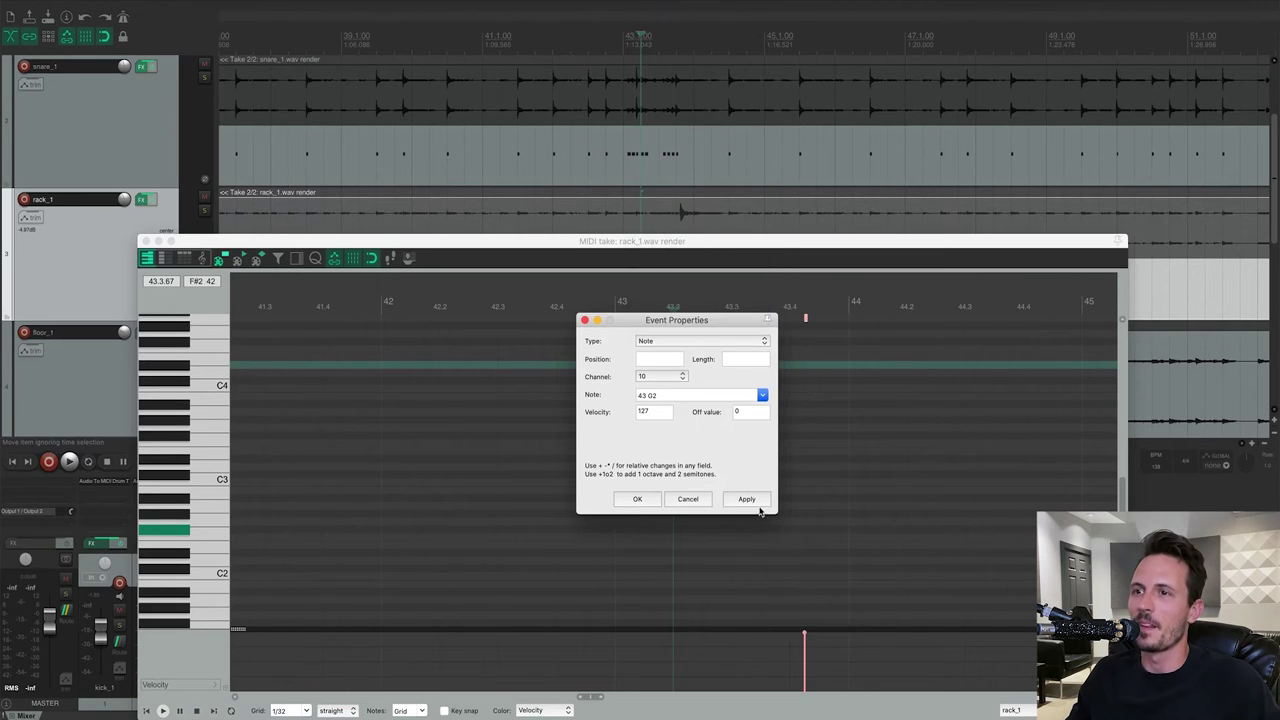
{"action": "left_click", "coordinate": [636, 500]}
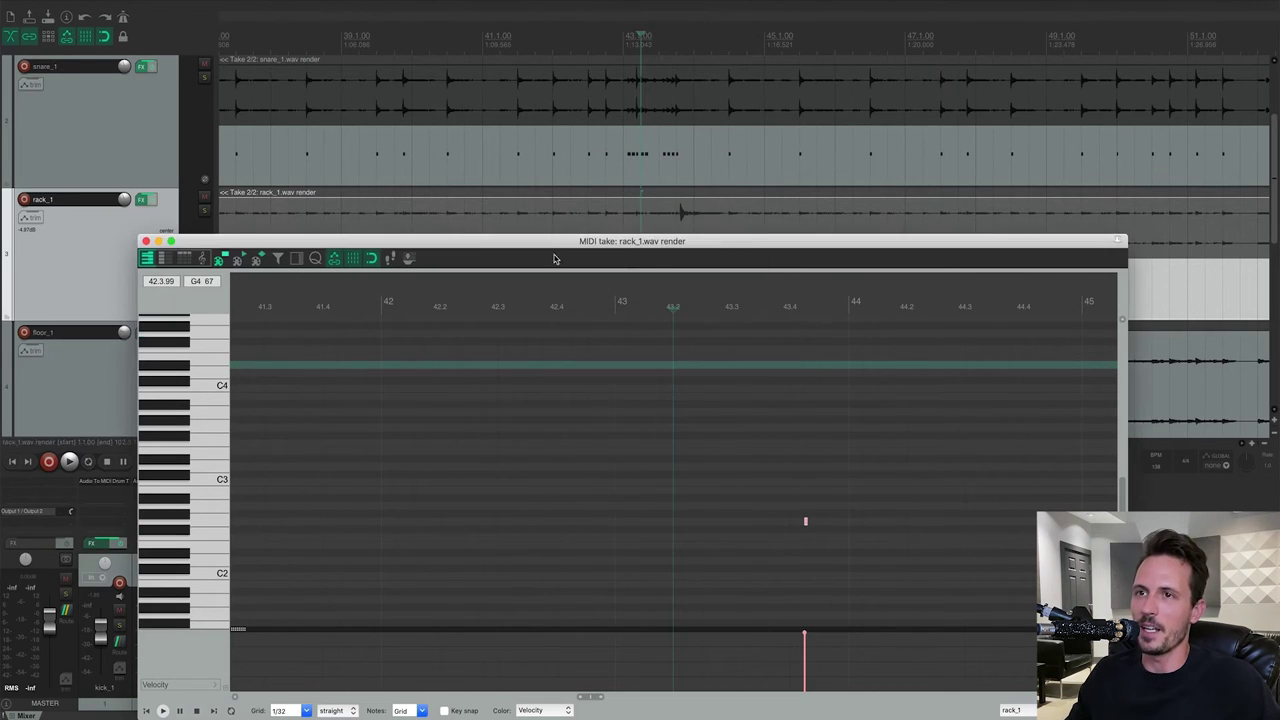
{"action": "left_click", "coordinate": [144, 241]}
- Add the JS: Audio To MIDI Drum Trigger effect to the floor_1 track
{"action": "left_click", "coordinate": [103, 401]}
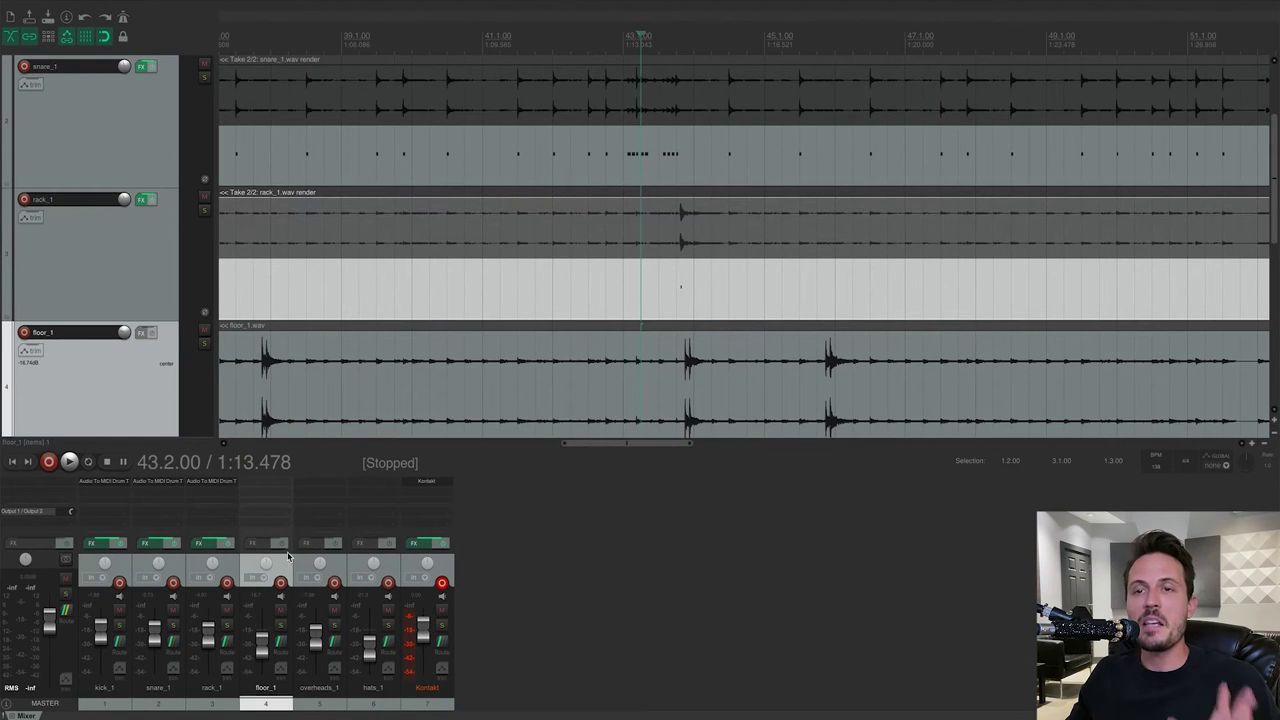
{"action": "left_click", "coordinate": [255, 543]}
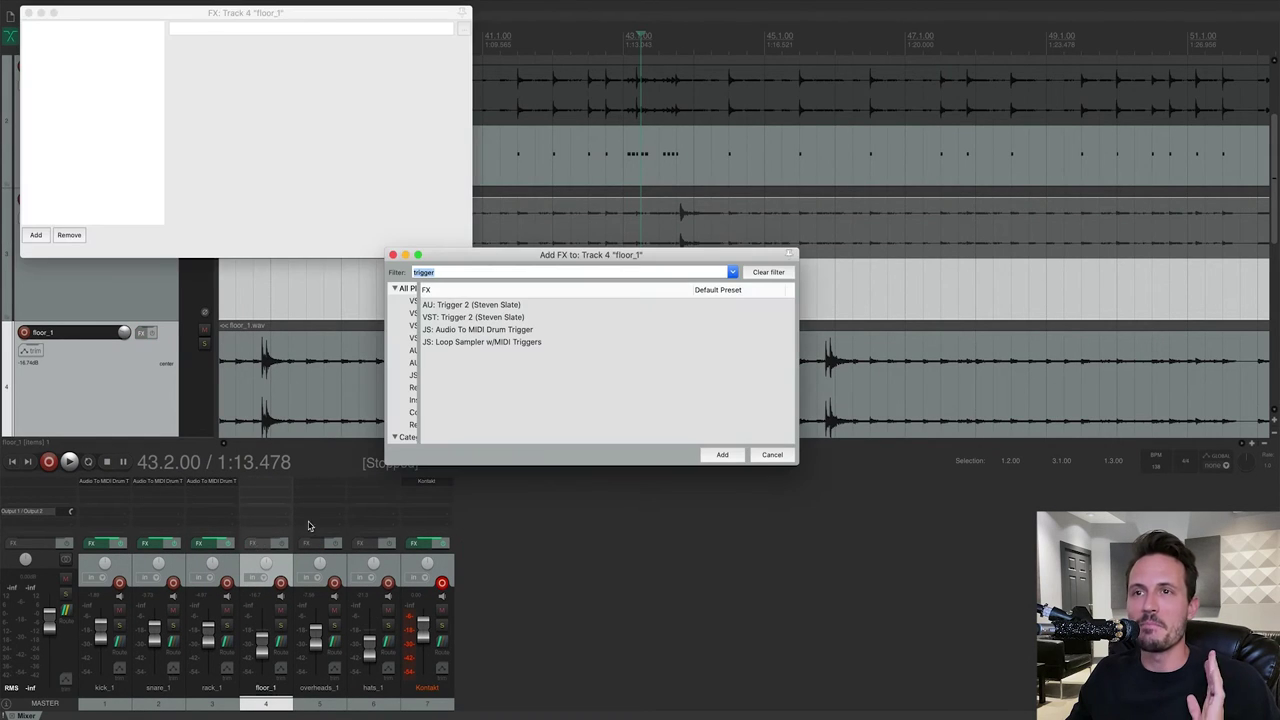
{"action": "left_click", "coordinate": [463, 329]}
{"action": "left_click", "coordinate": [722, 454]}
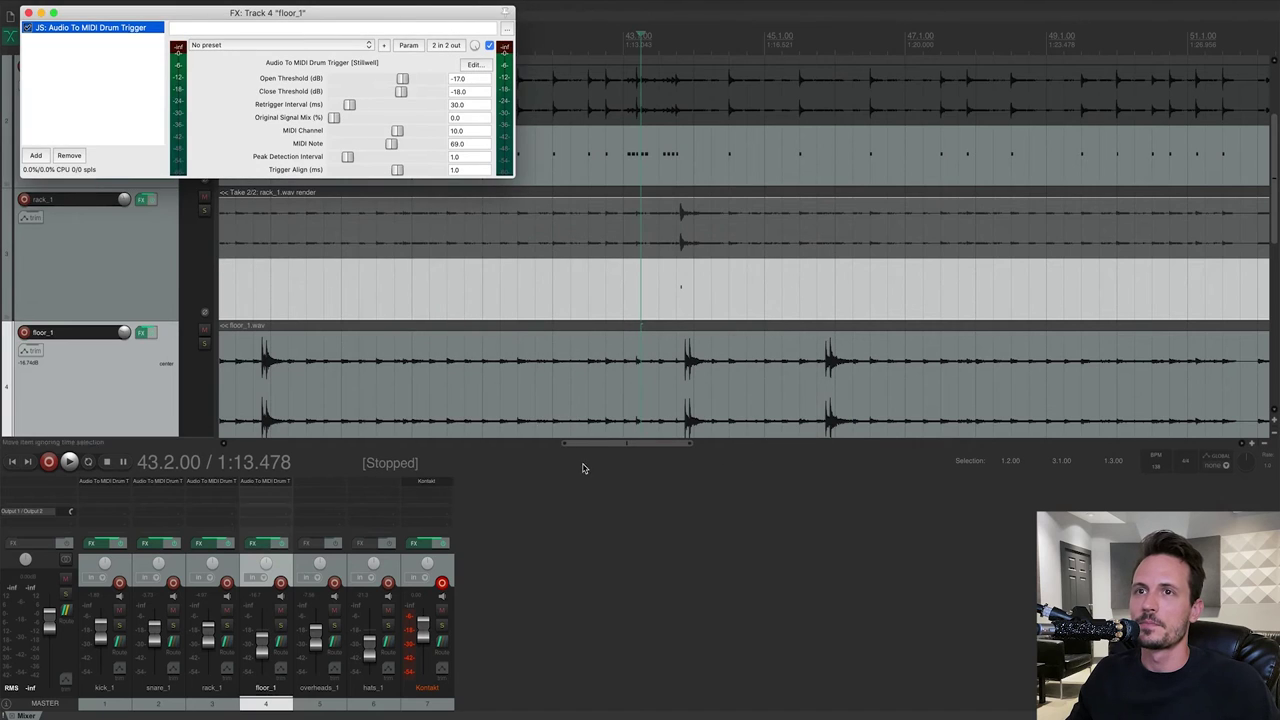
- Open the transient detection settings for the floor_1 item and set the detection threshold to -6.6 dB
{"action": "key", "text": "ctrl+alt+t"}
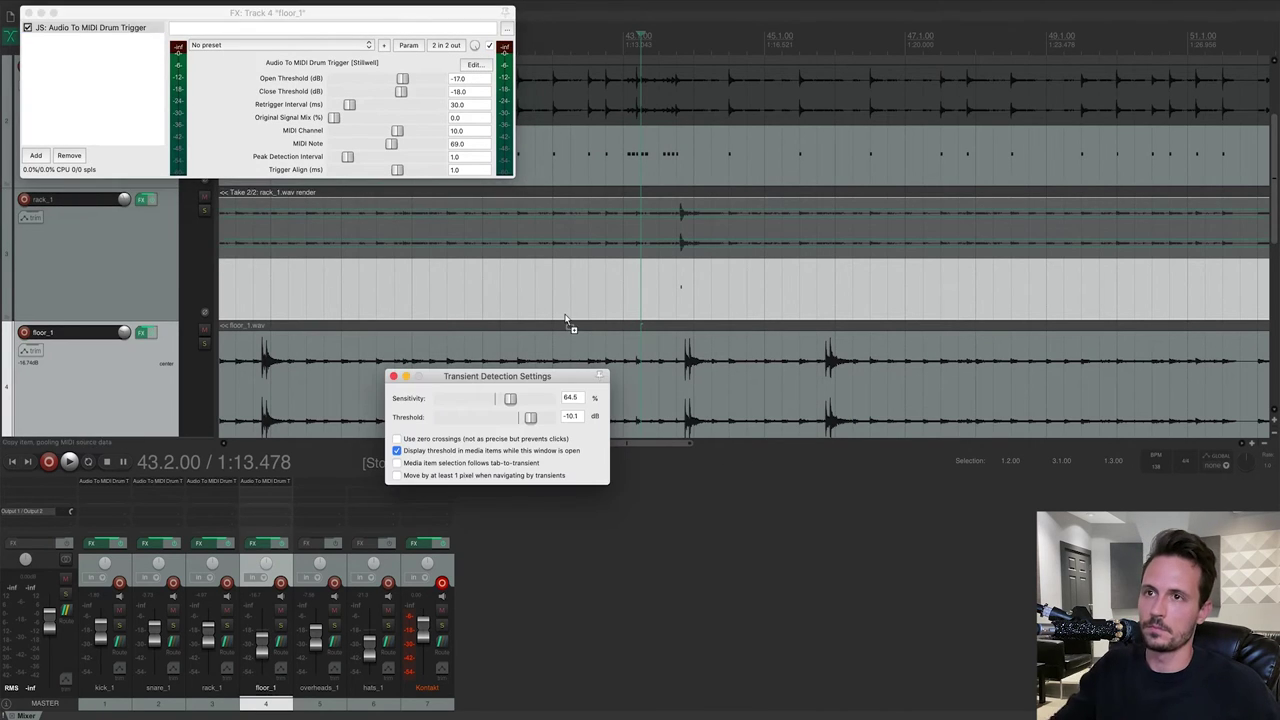
{"action": "left_click", "coordinate": [580, 298]}
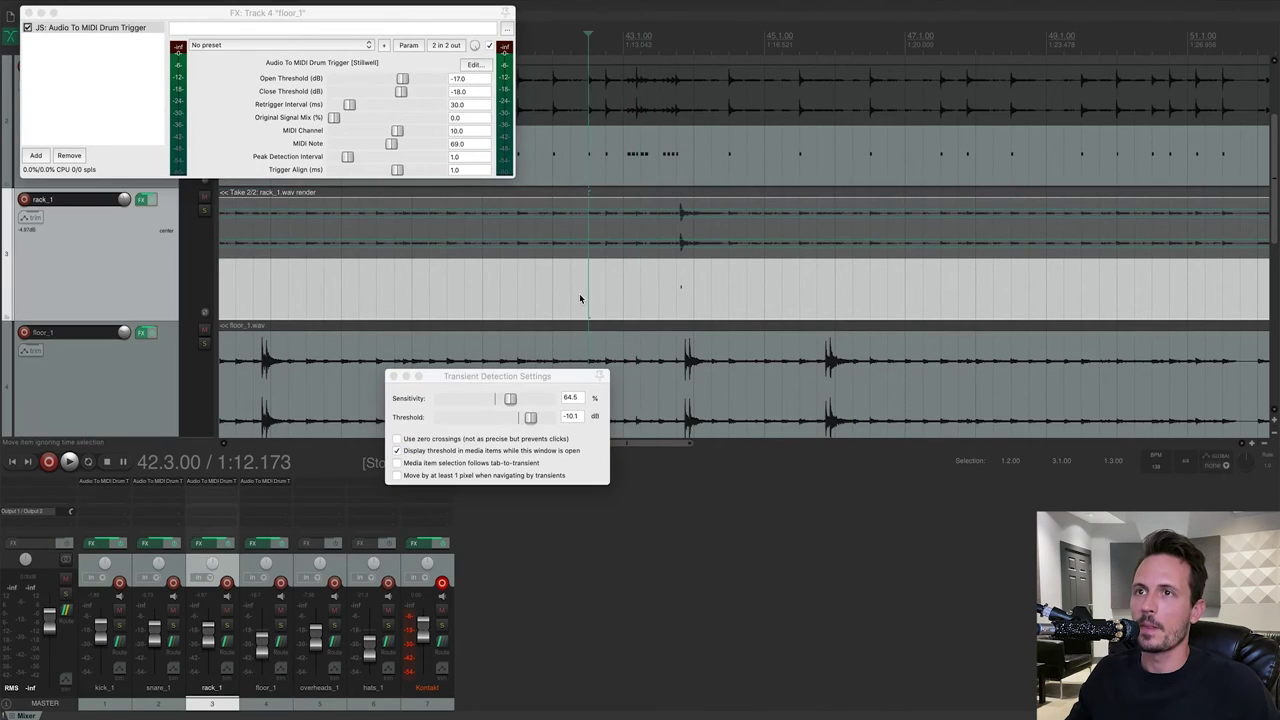
{"action": "left_click", "coordinate": [117, 371]}
{"action": "left_click", "coordinate": [636, 354]}
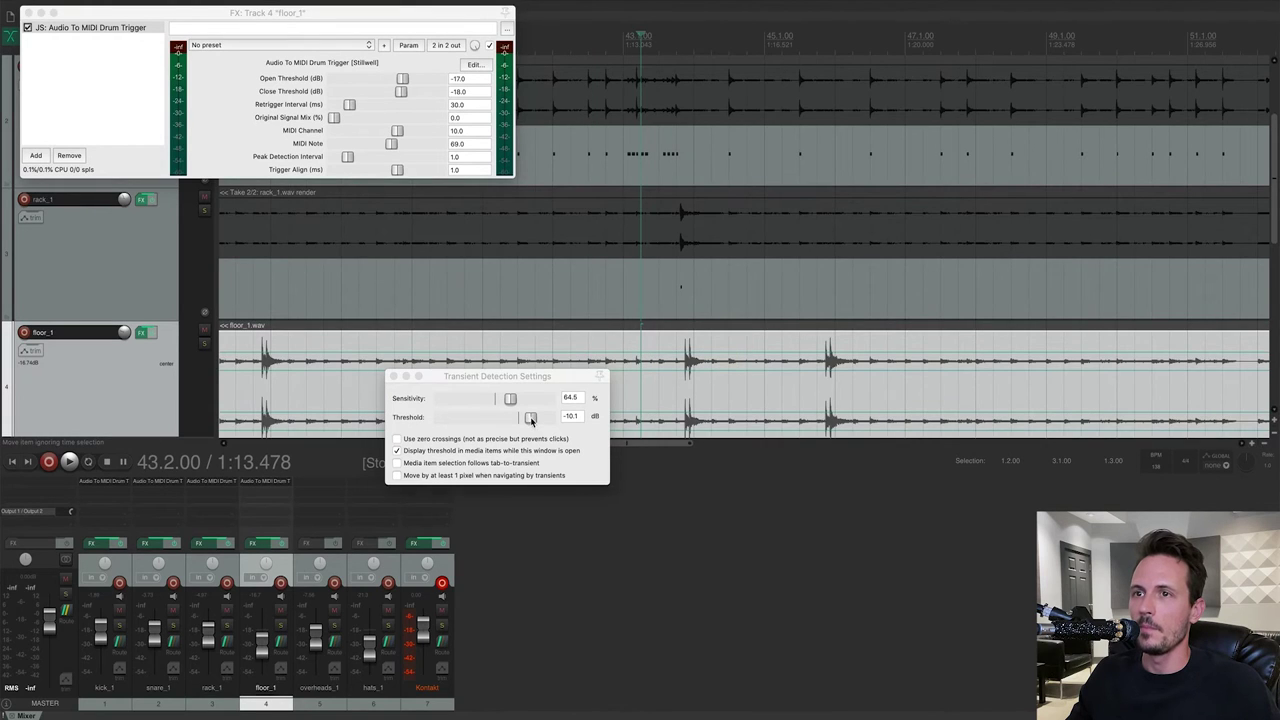
{"action": "left_click_drag", "start_coordinate": [531, 418], "coordinate": [537, 419]}
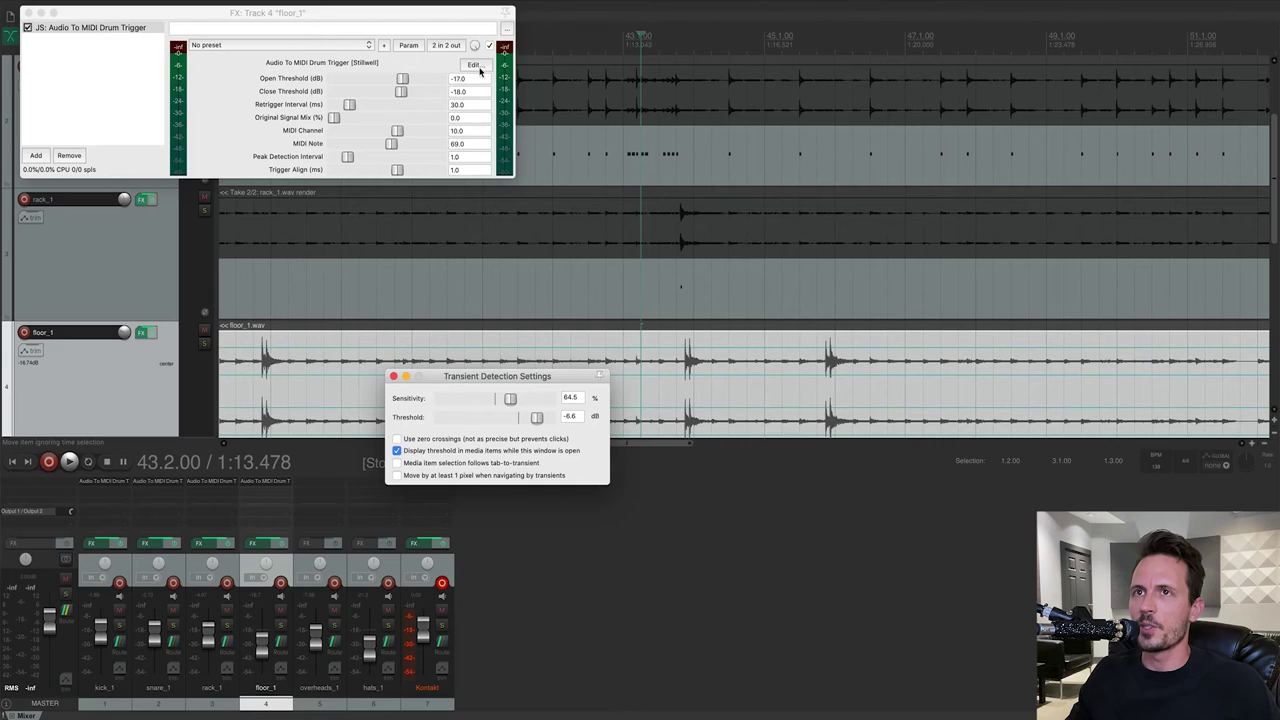
- Set the floor_1 drum trigger's open and close thresholds to -6.6 dB and close the effect and transient detection windows
{"action": "left_click_drag", "start_coordinate": [462, 17], "coordinate": [506, 61]}
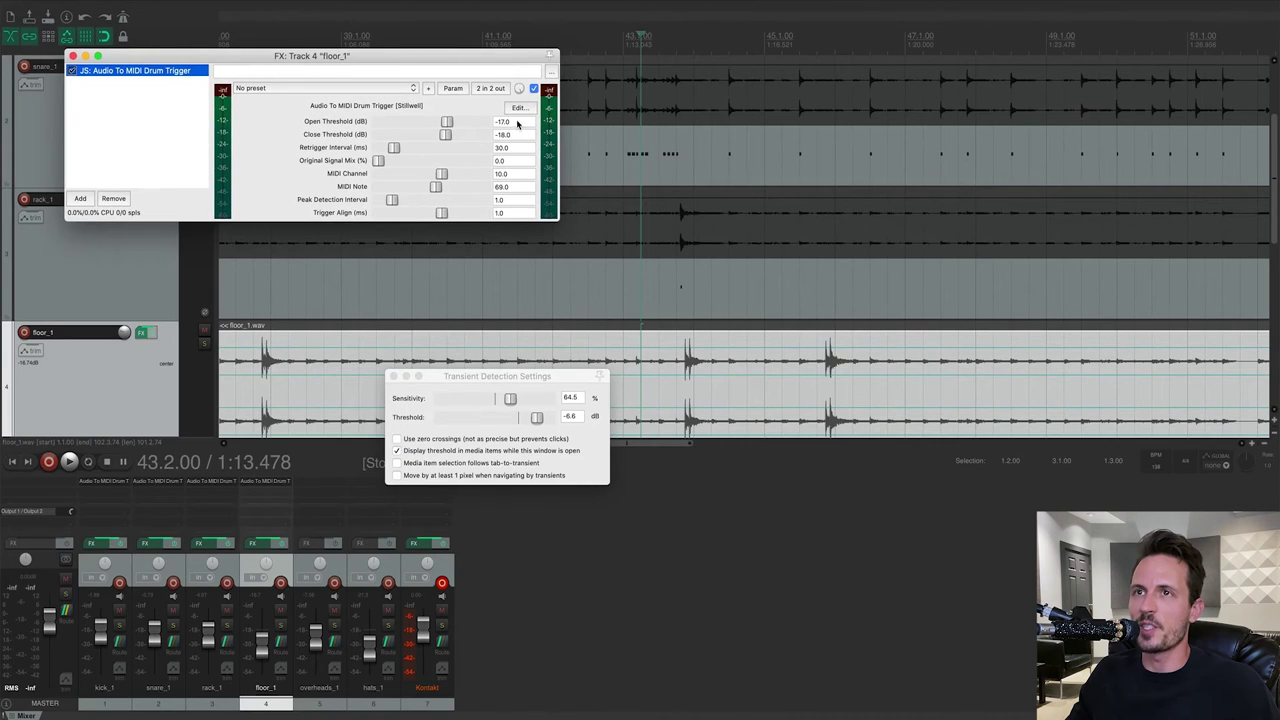
{"action": "left_click", "coordinate": [502, 122]}
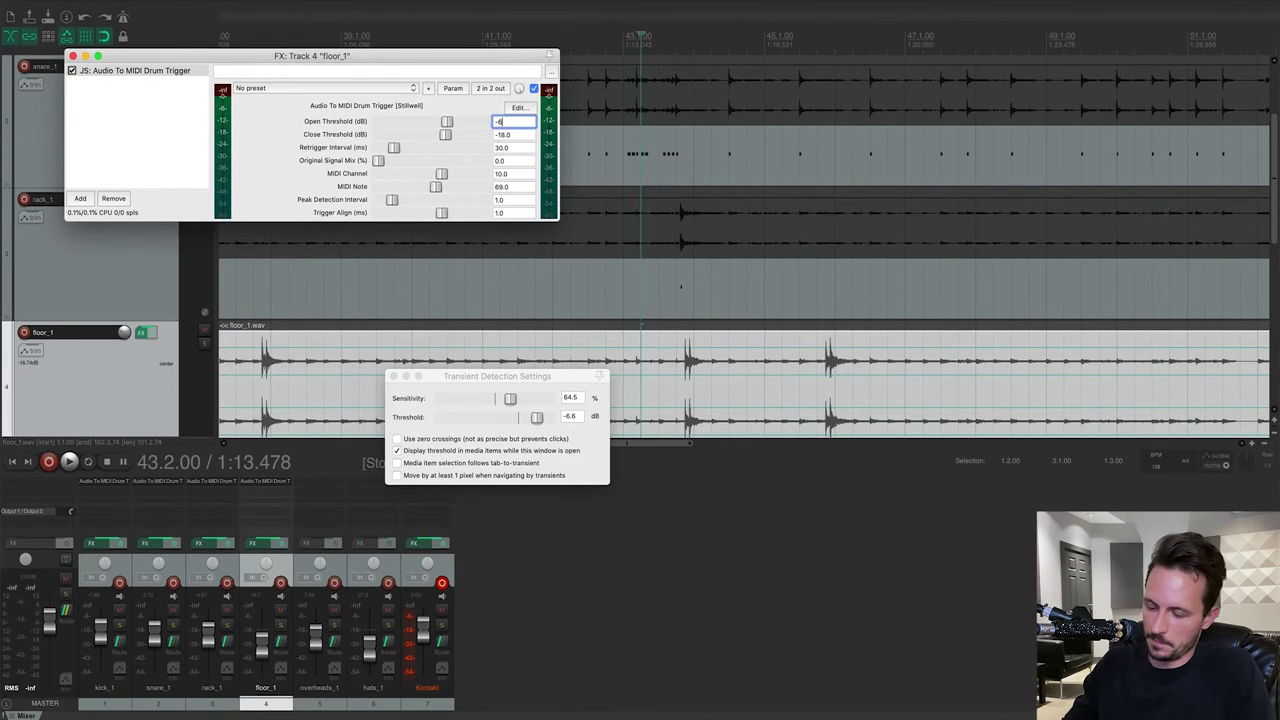
{"action": "left_click", "coordinate": [518, 135]}
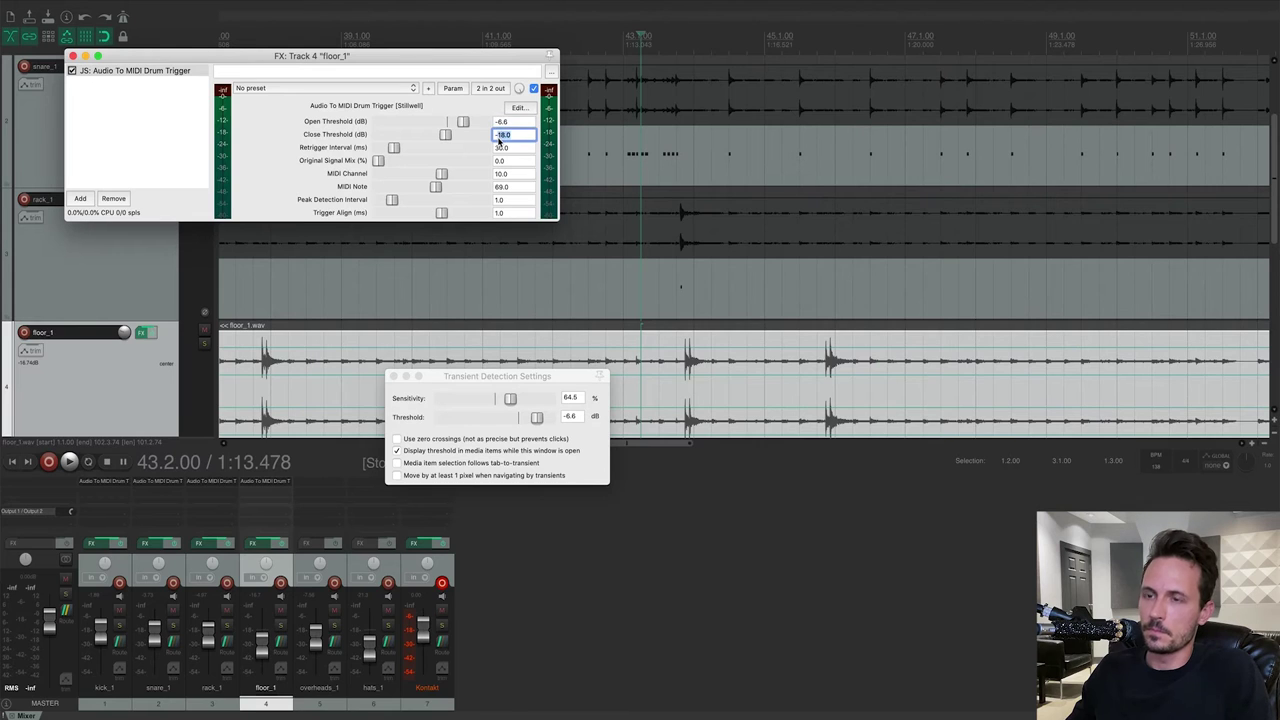
{"action": "type", "text": "-6.6"}
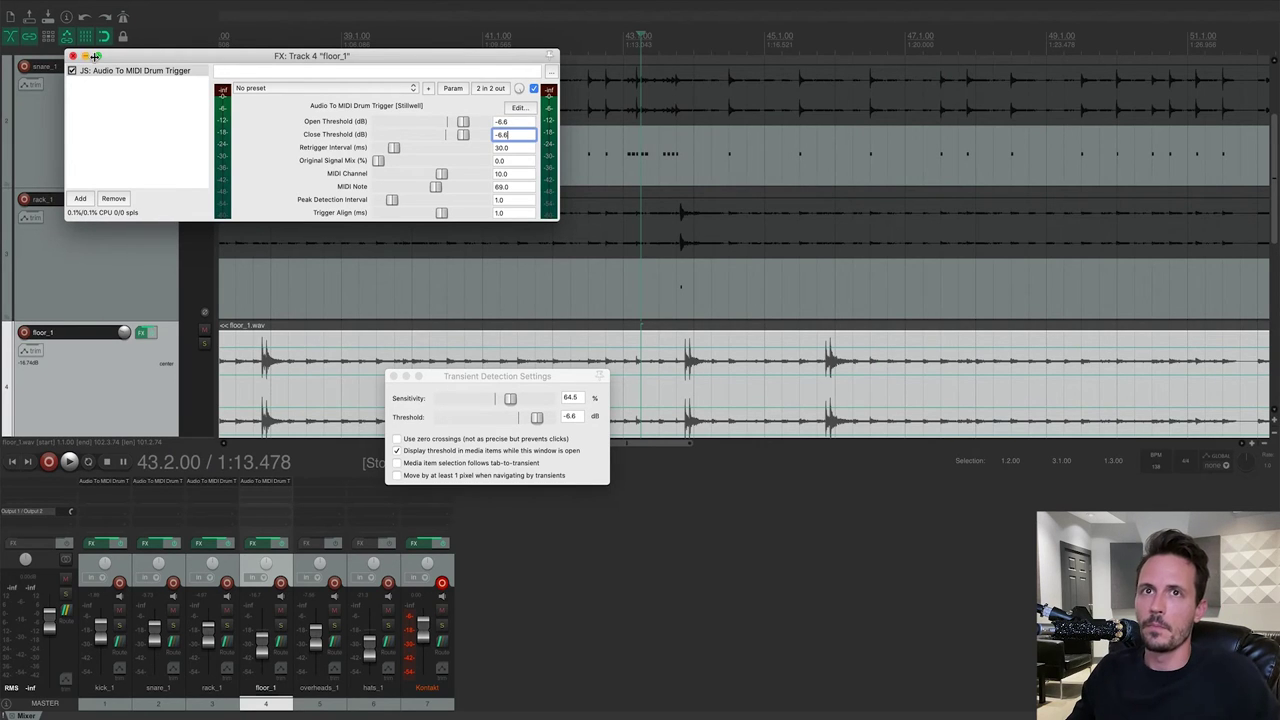
{"action": "left_click", "coordinate": [74, 55]}
{"action": "left_click", "coordinate": [394, 376]}
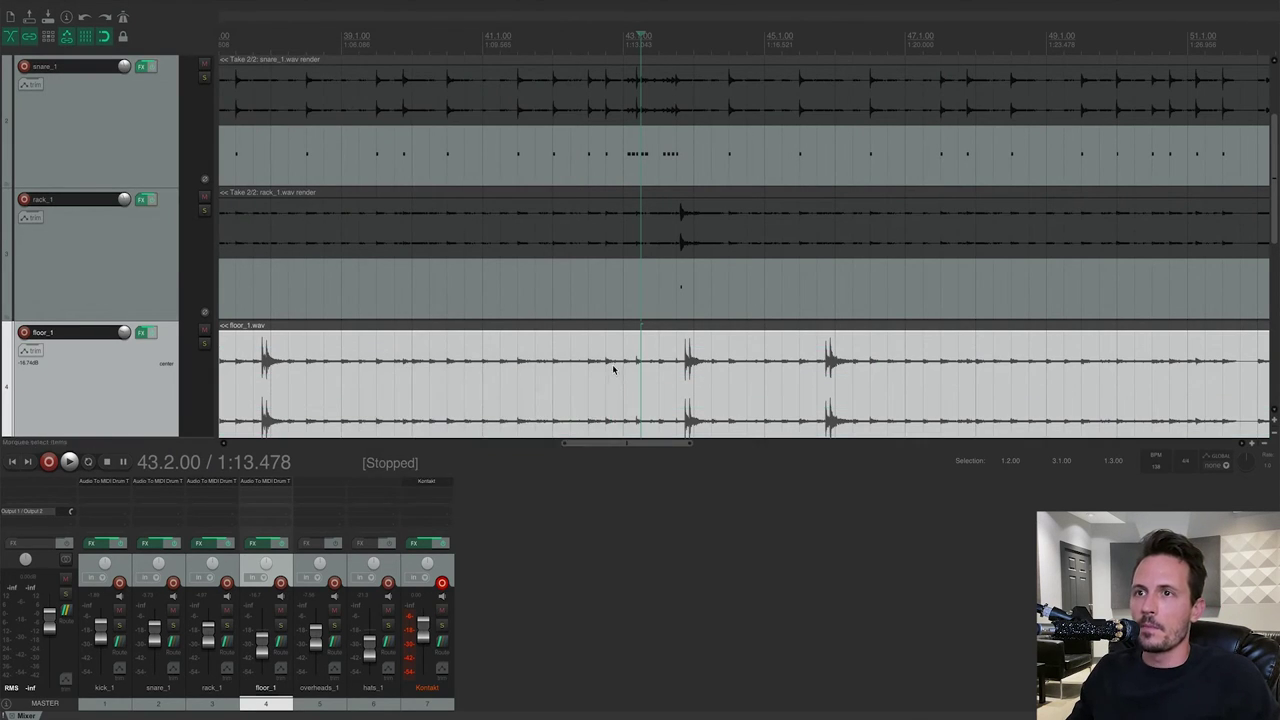
- Apply the track FX to the floor_1 item as a new MIDI take and open that take in the MIDI editor
{"action": "right_click", "coordinate": [614, 368]}
{"action": "left_click", "coordinate": [769, 470]}
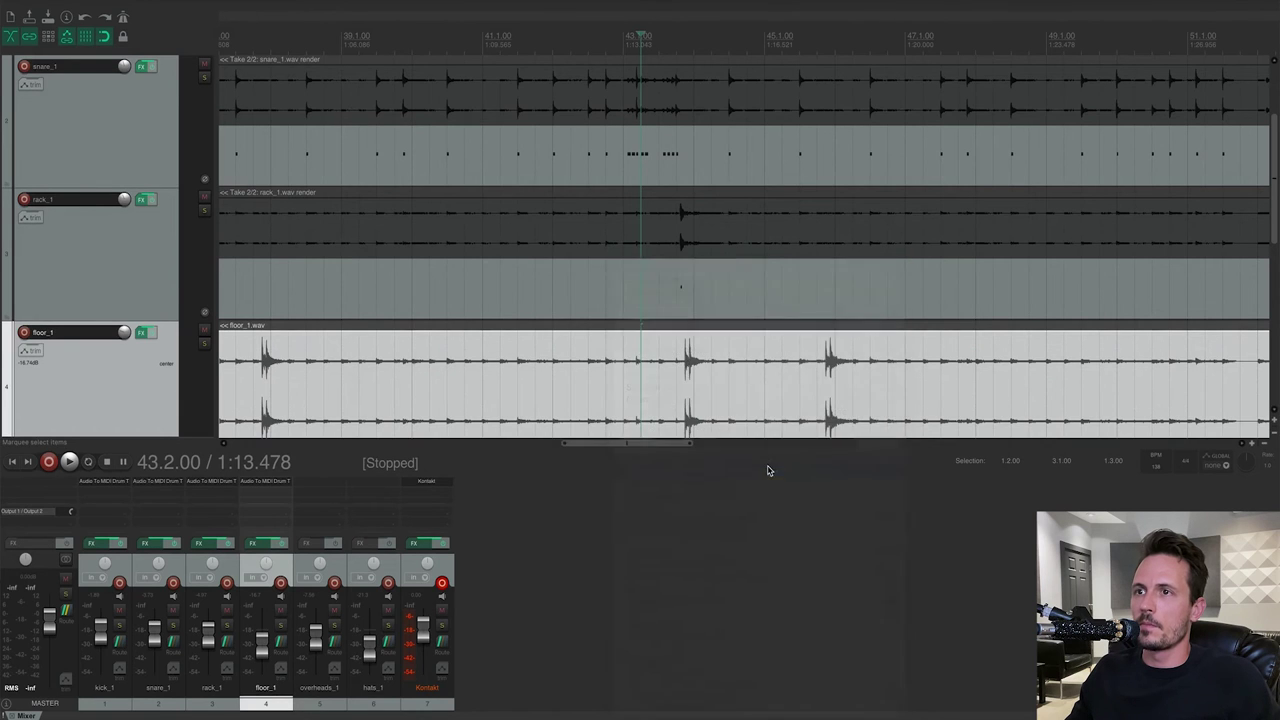
{"action": "scroll", "coordinate": [674, 340], "scroll_direction": "down", "scroll_amount": 2}
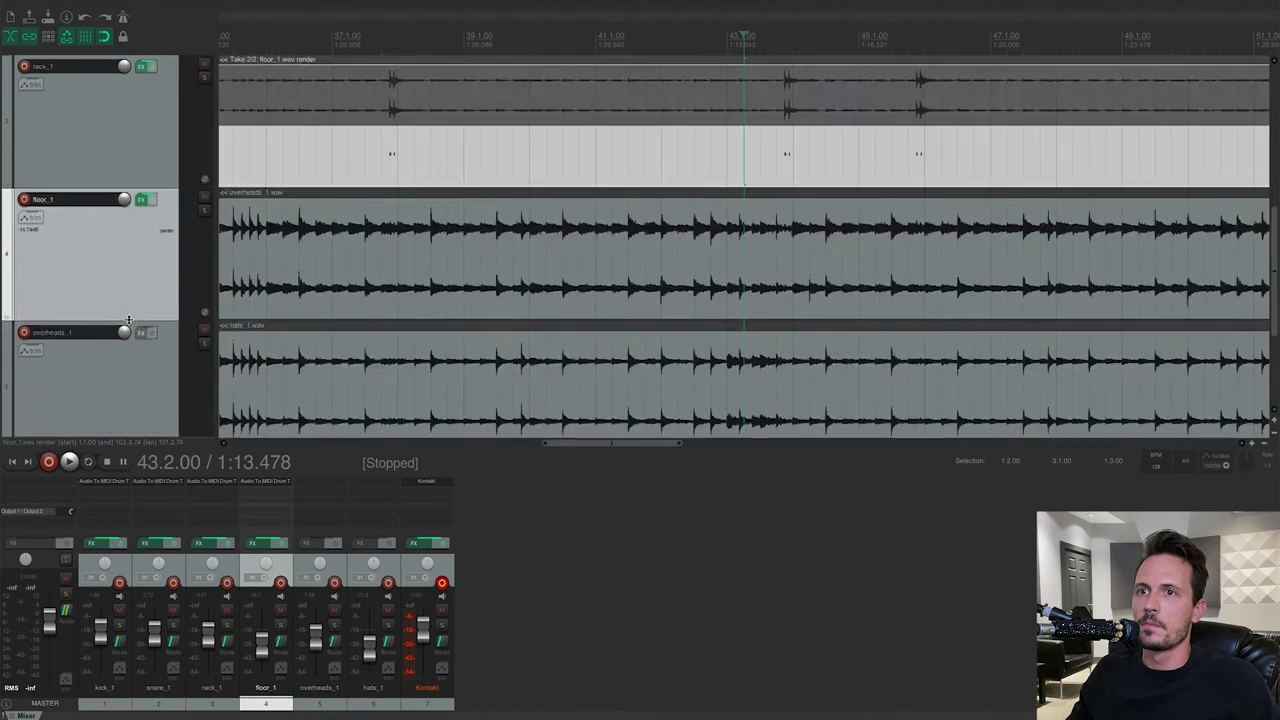
{"action": "right_click", "coordinate": [483, 360]}
{"action": "double_click", "coordinate": [428, 360]}
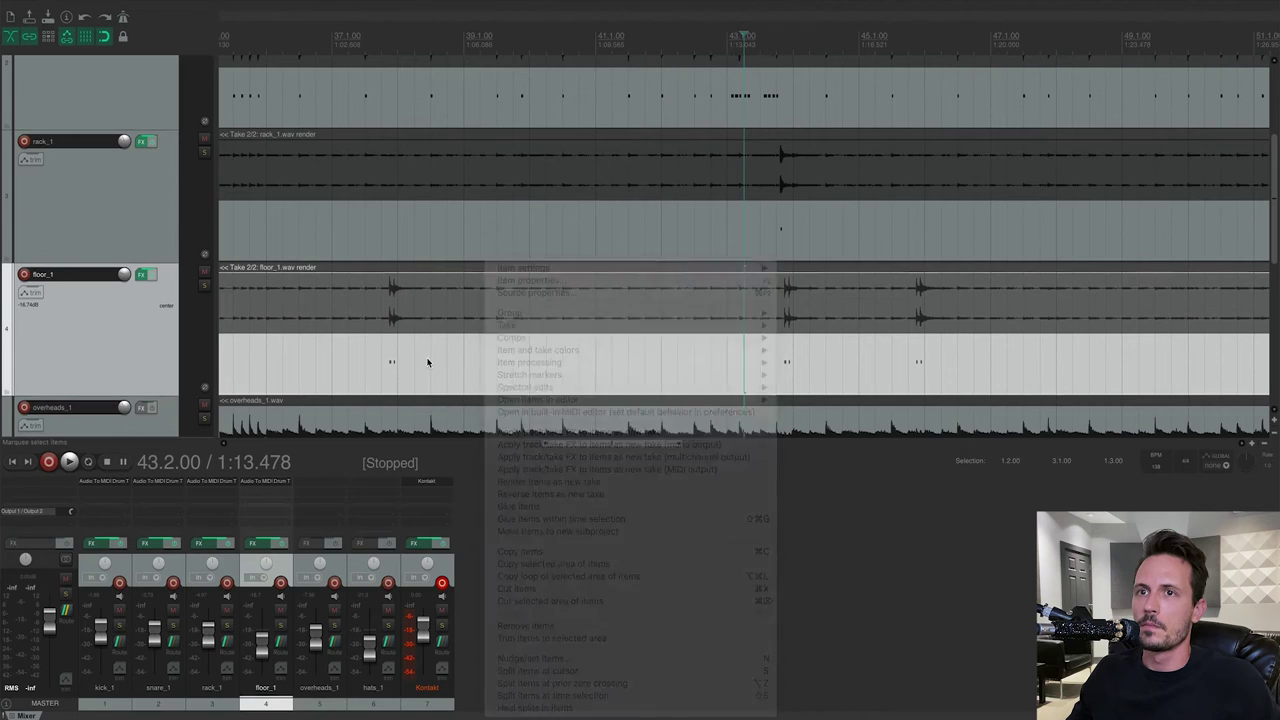
- Select all the floor tom notes and raise their velocities to 127
{"action": "right_click", "coordinate": [375, 367]}
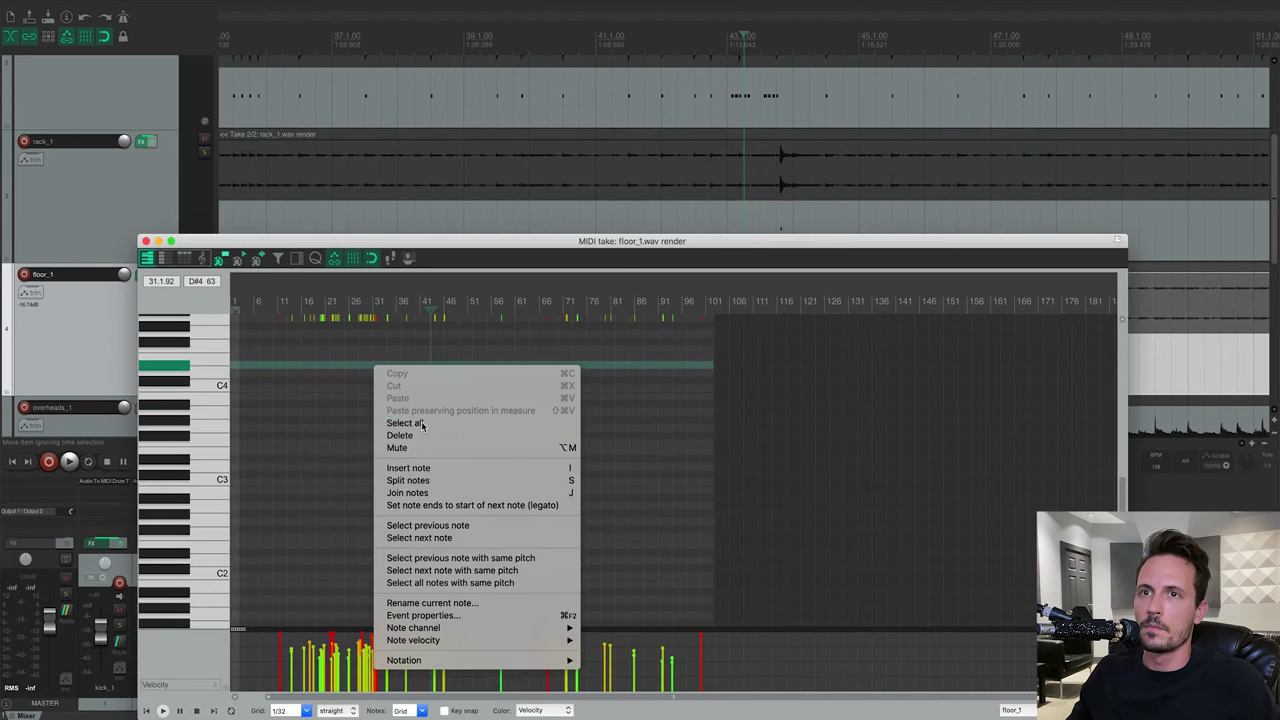
{"action": "left_click", "coordinate": [420, 436]}
{"action": "scroll", "coordinate": [471, 368], "scroll_direction": "up", "scroll_amount": 5}
{"action": "scroll", "coordinate": [475, 364], "scroll_direction": "up", "scroll_amount": 5}
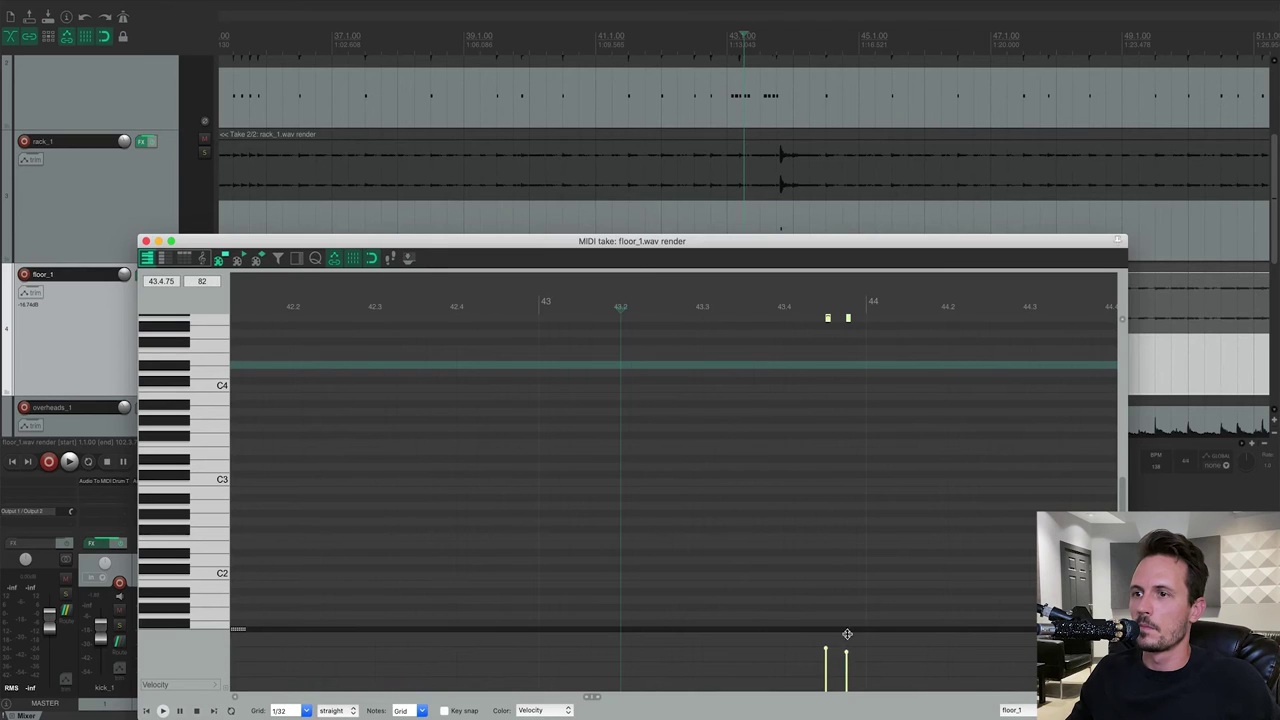
{"action": "left_click_drag", "start_coordinate": [847, 634], "coordinate": [871, 294]}
- Change the selected floor tom notes to 40 E2 in their event properties and close the MIDI editor
{"action": "right_click", "coordinate": [848, 319]}
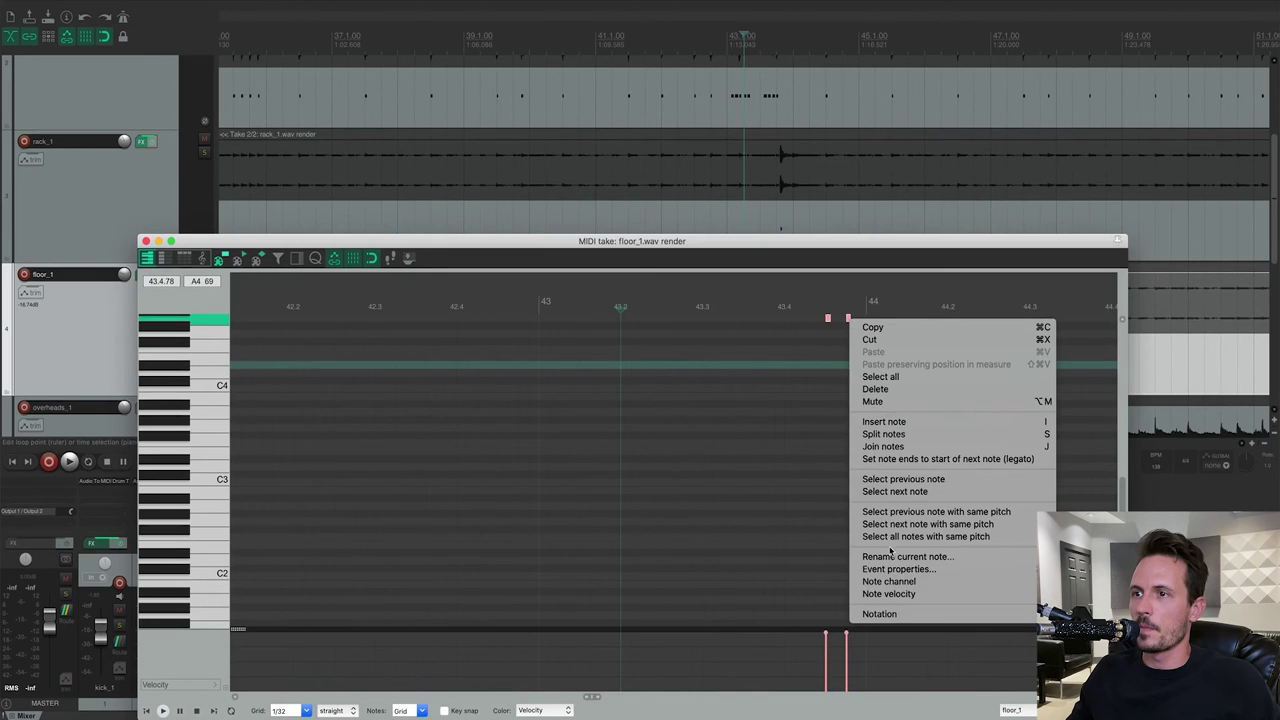
{"action": "left_click", "coordinate": [892, 576]}
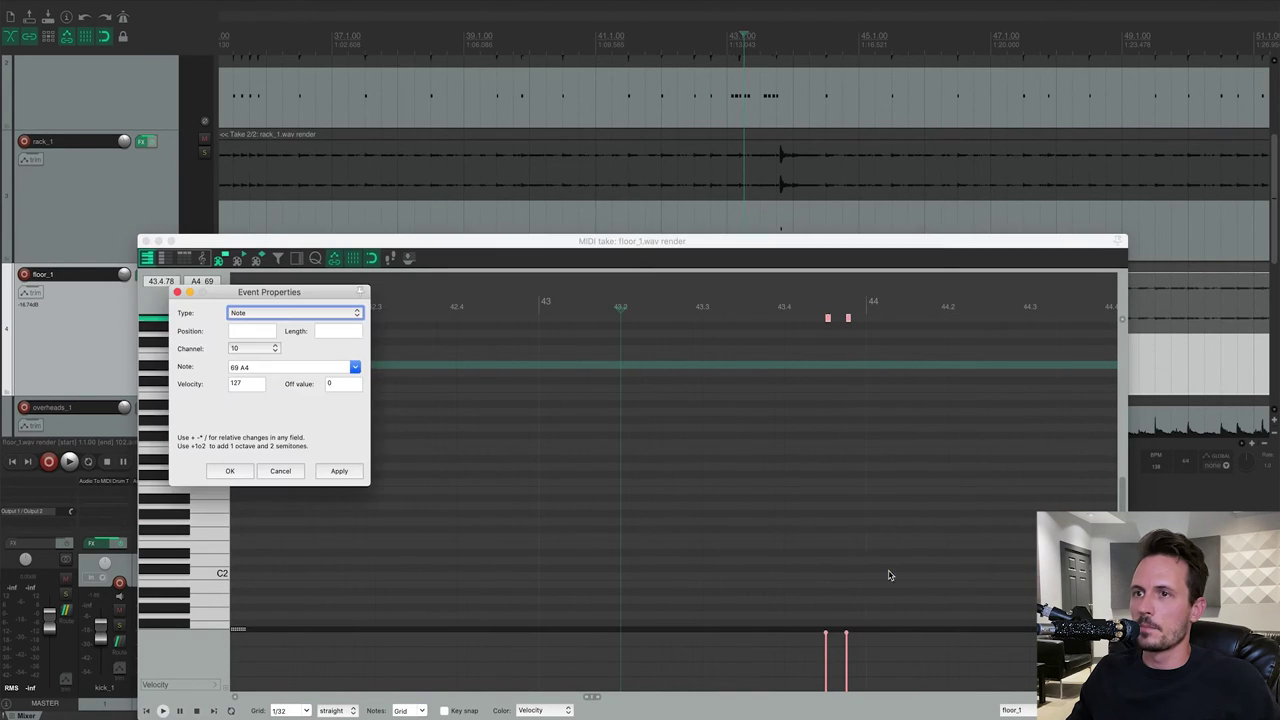
{"action": "left_click", "coordinate": [355, 367]}
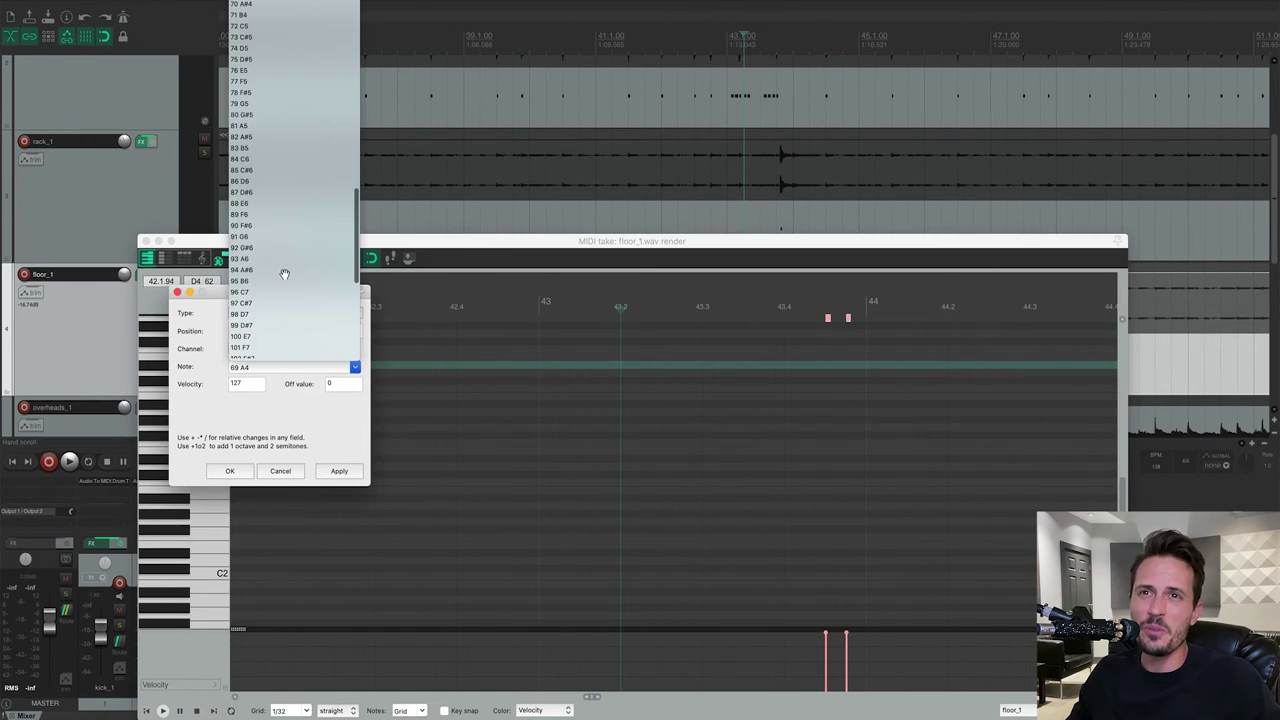
{"action": "scroll", "coordinate": [297, 49], "scroll_direction": "up", "scroll_amount": 5}
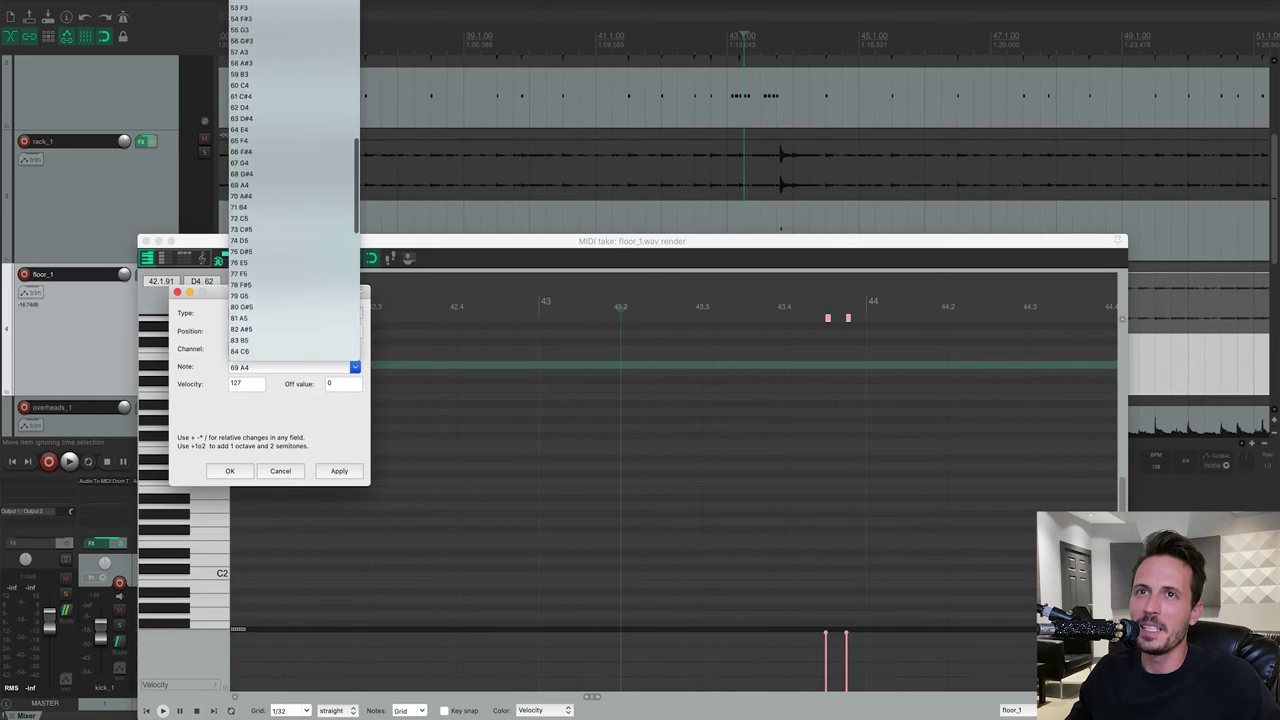
{"action": "scroll", "coordinate": [294, 180], "scroll_direction": "up", "scroll_amount": 5}
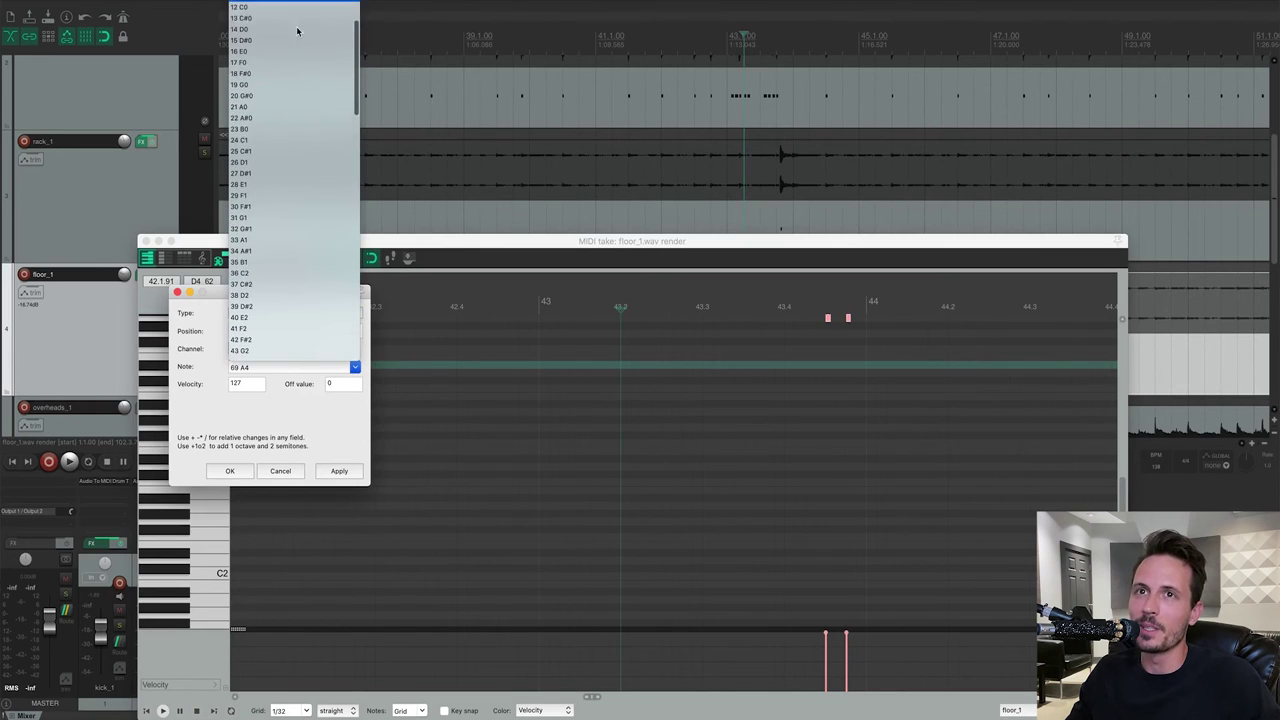
{"action": "left_click", "coordinate": [293, 318]}
{"action": "left_click", "coordinate": [339, 471]}
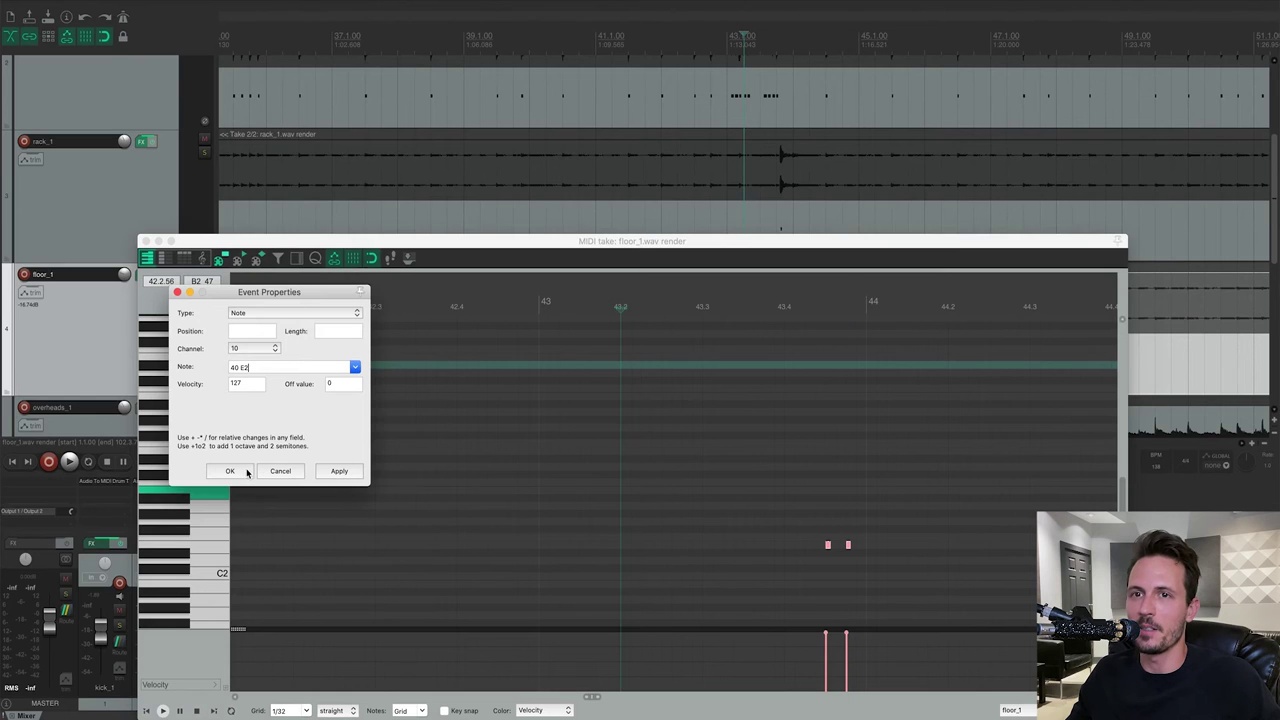
{"action": "left_click", "coordinate": [230, 471]}
{"action": "left_click", "coordinate": [145, 241]}
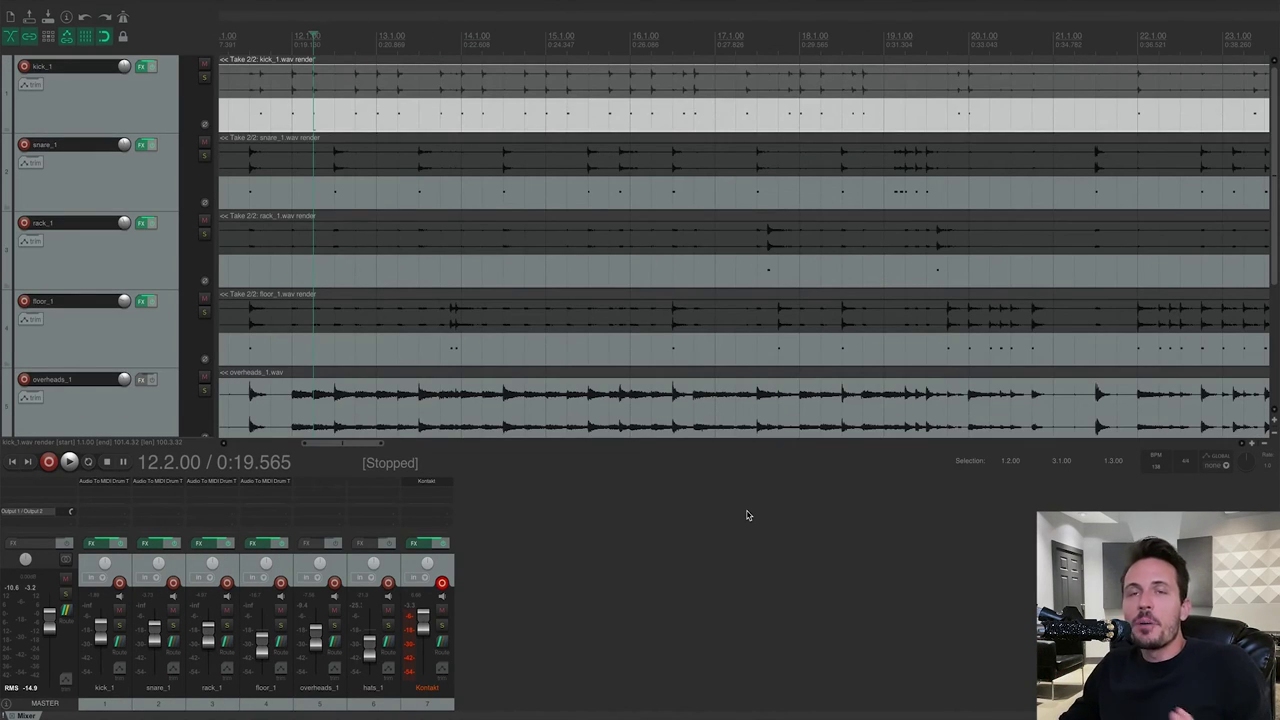
- Select the kick_1, snare_1, rack_1 and floor_1 items together with their tracks
{"action": "left_click", "coordinate": [128, 109]}
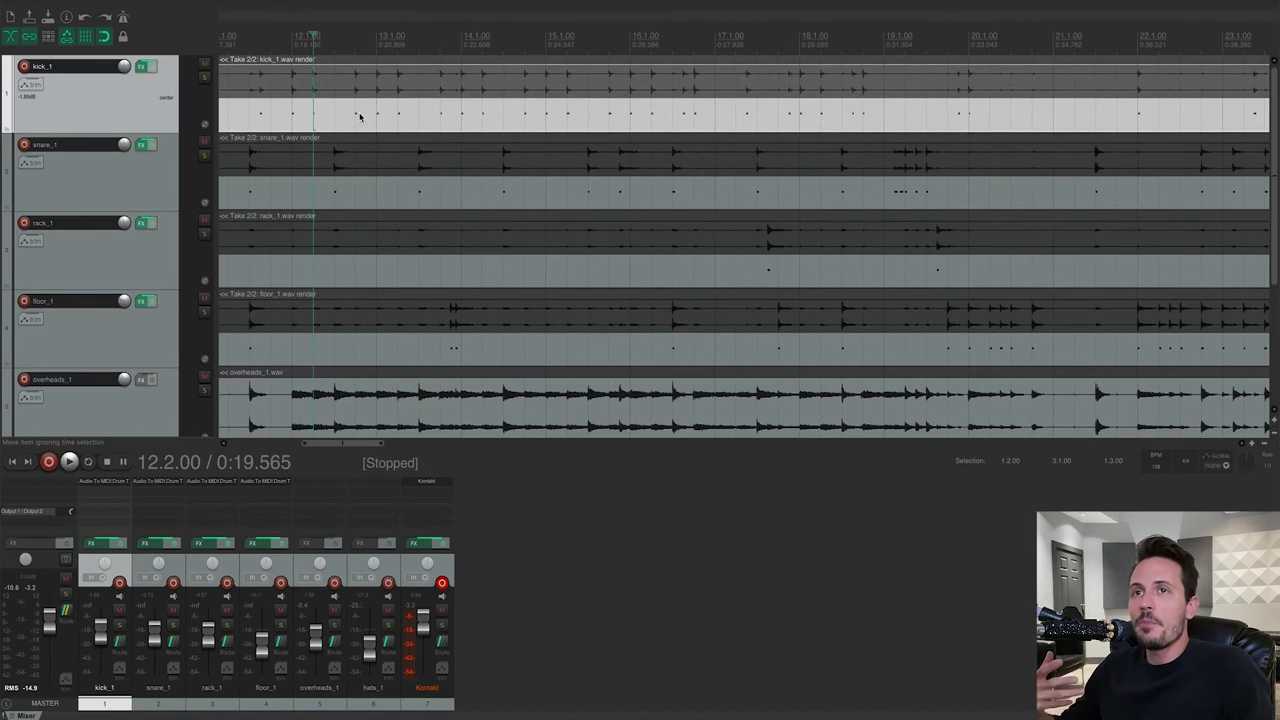
{"action": "left_click", "coordinate": [419, 194]}
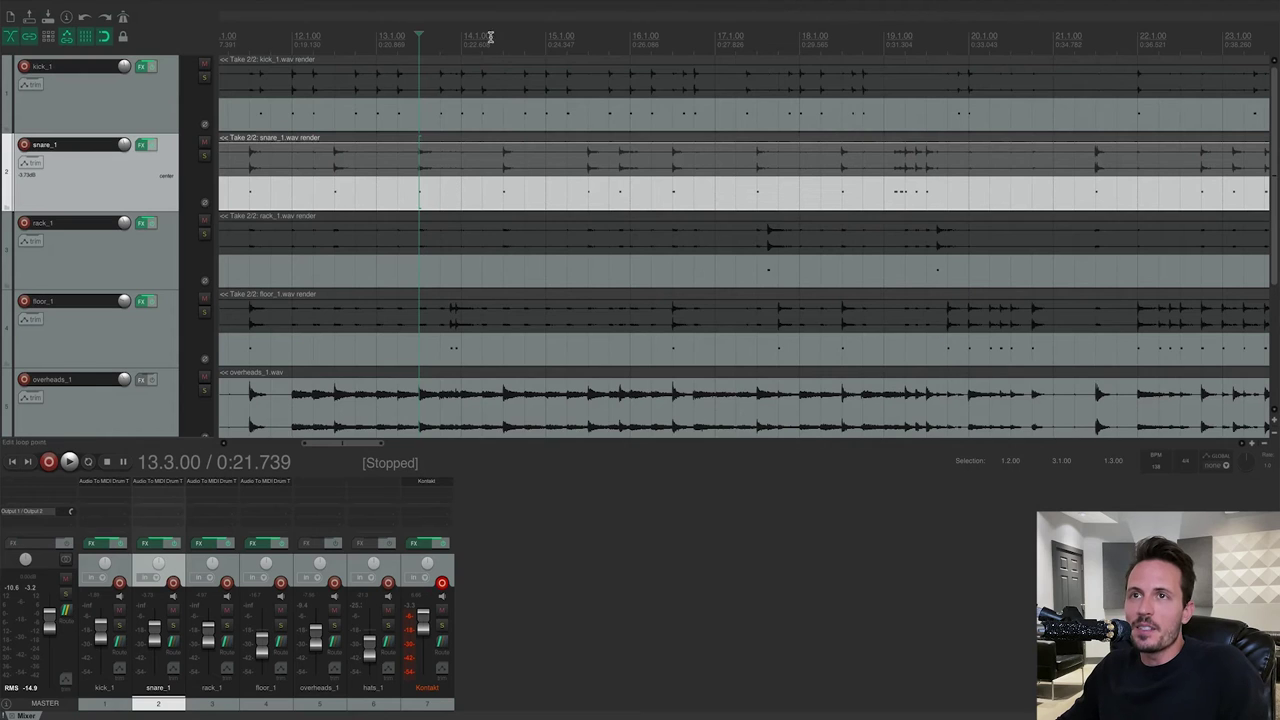
{"action": "left_click", "coordinate": [475, 117]}
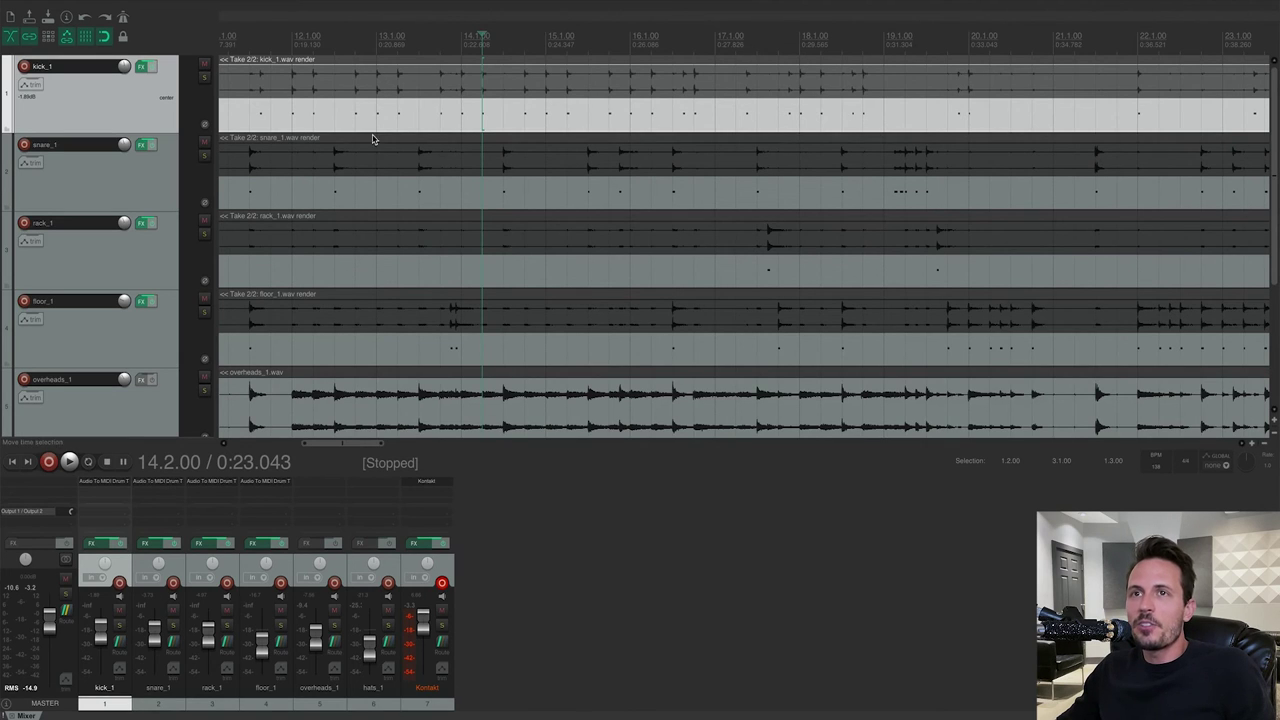
{"action": "left_click", "coordinate": [340, 117], "text": "shift"}
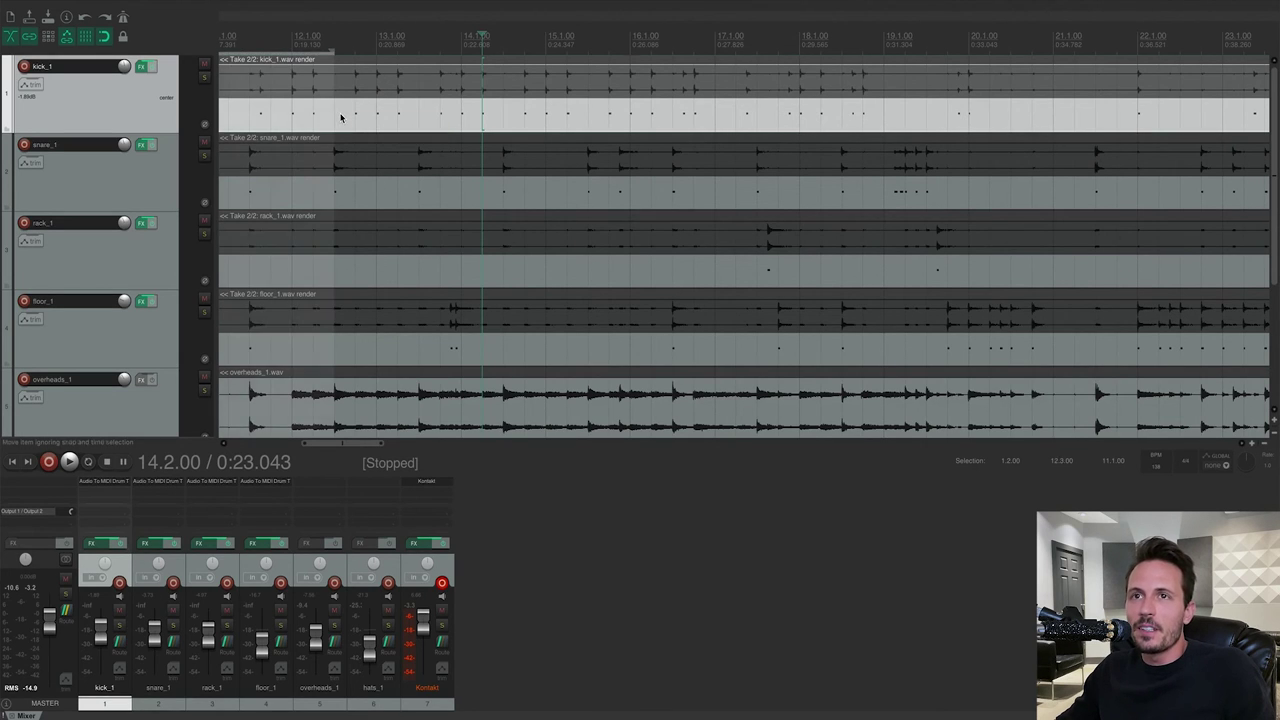
{"action": "left_click", "coordinate": [371, 194], "text": "ctrl"}
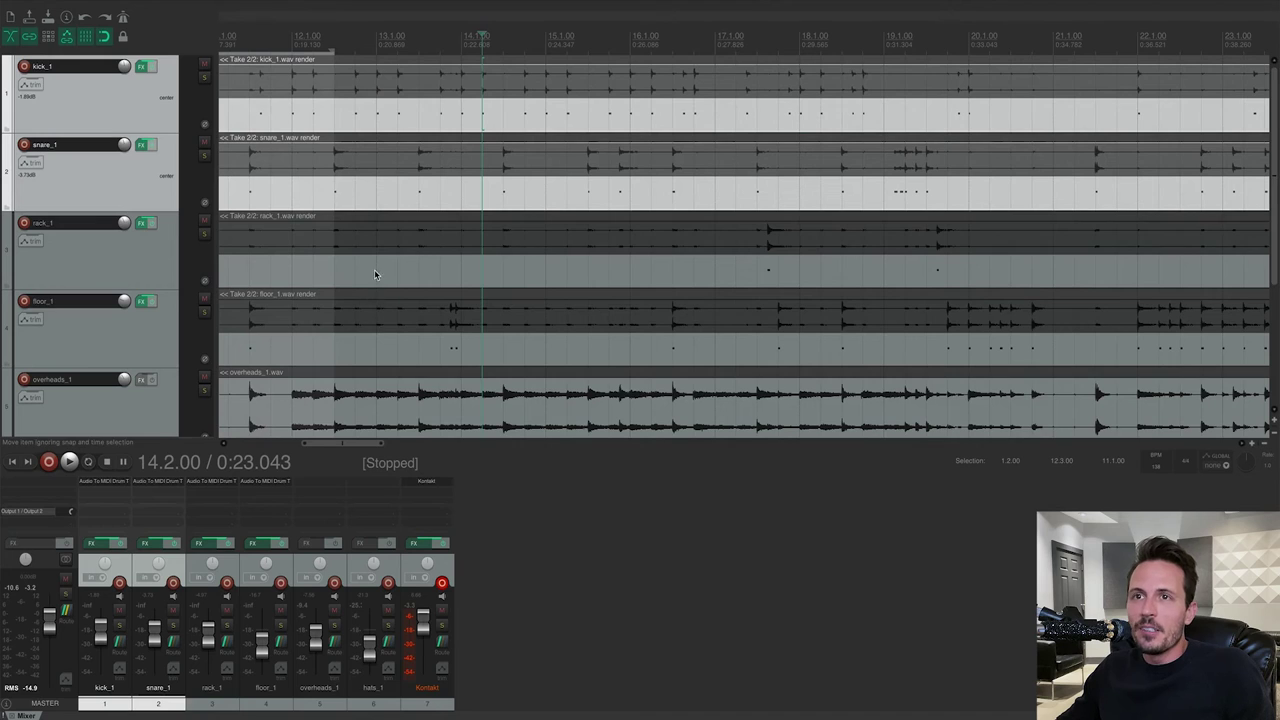
{"action": "left_click", "coordinate": [374, 269], "text": "ctrl"}
{"action": "left_click", "coordinate": [380, 352], "text": "ctrl"}
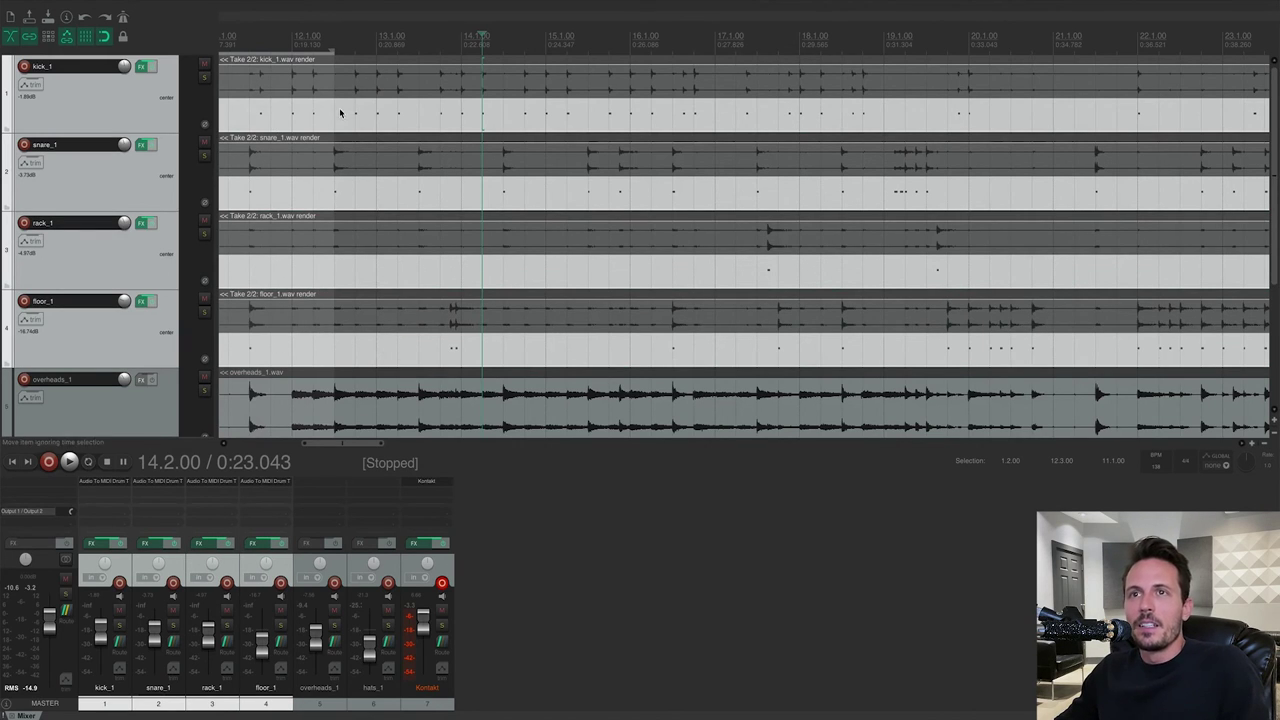
- Export the selected tracks' MIDI for the entire project, merged to a single type 0 track, as midi_export.mid on the Desktop
{"action": "left_click", "coordinate": [95, 0]}
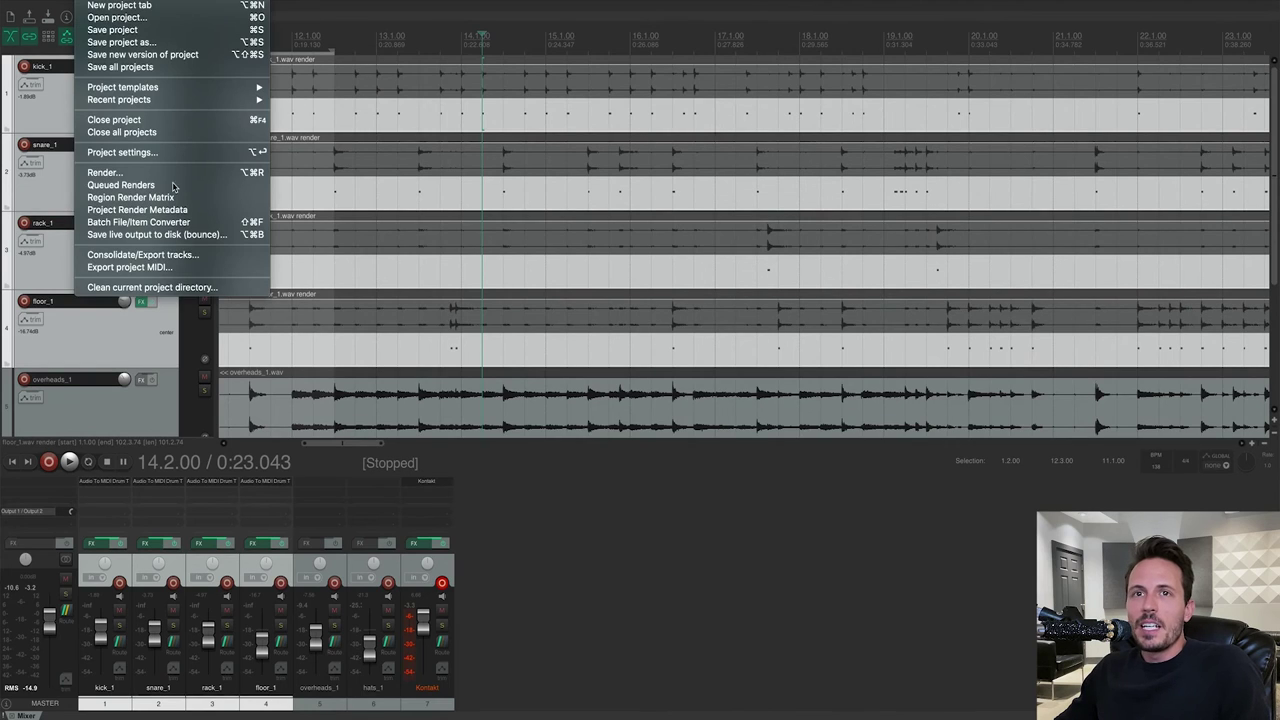
{"action": "left_click", "coordinate": [212, 272]}
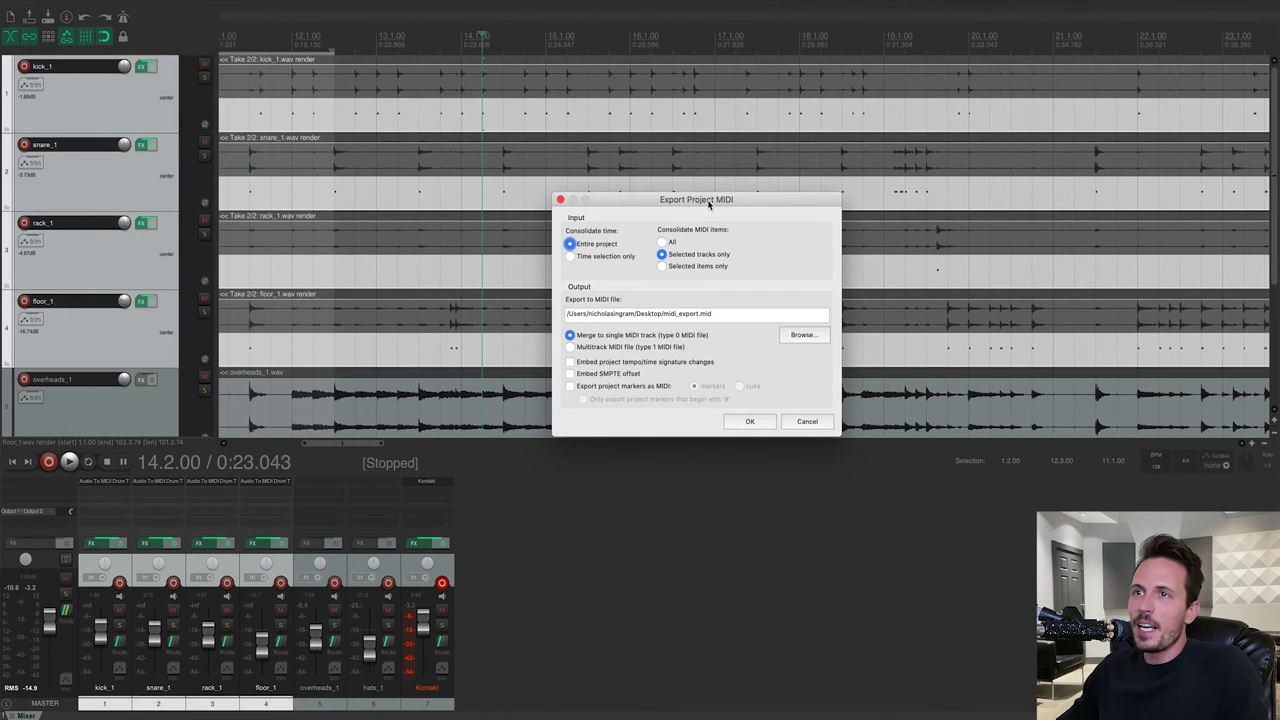
{"action": "left_click_drag", "start_coordinate": [709, 204], "coordinate": [639, 198]}
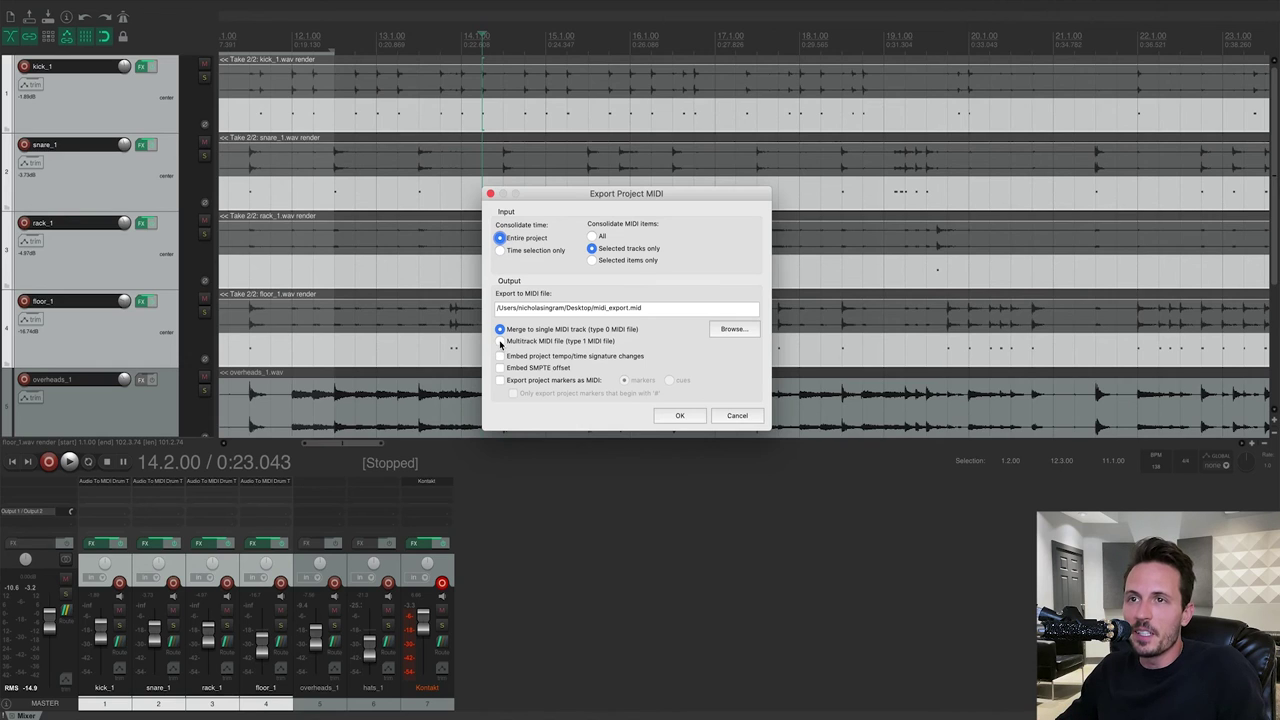
{"action": "left_click", "coordinate": [500, 341]}
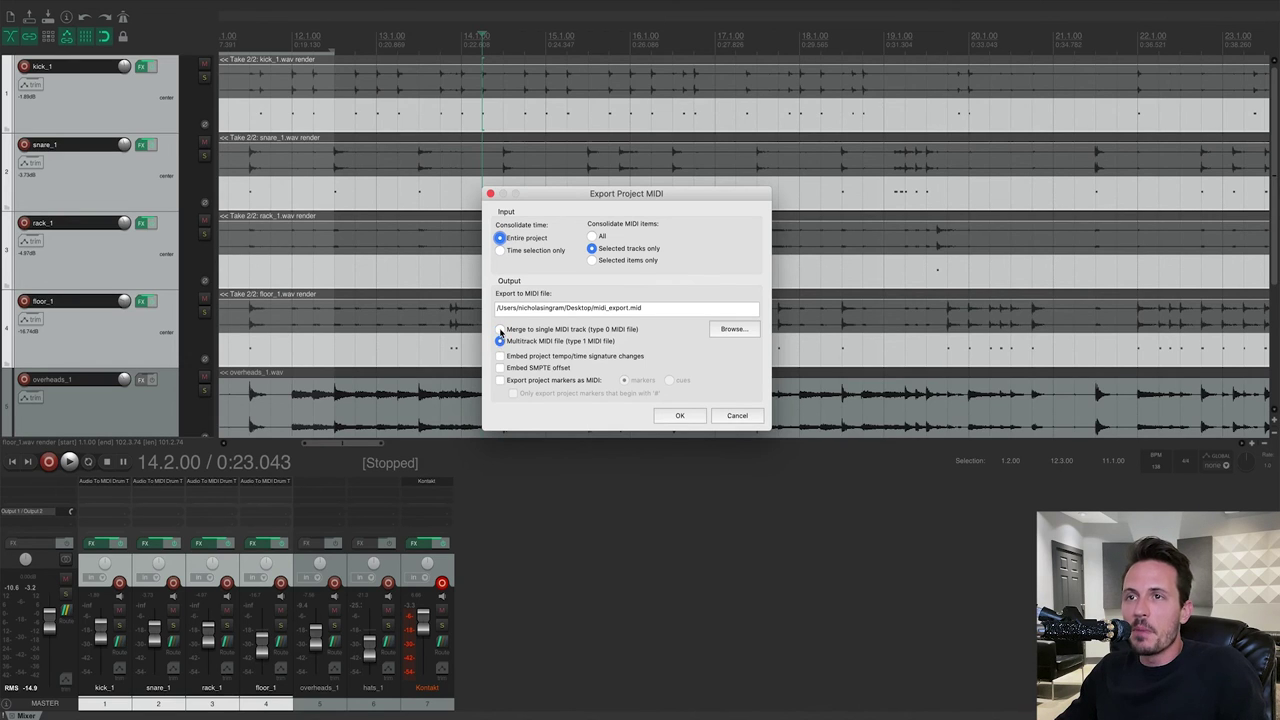
{"action": "left_click", "coordinate": [500, 329]}
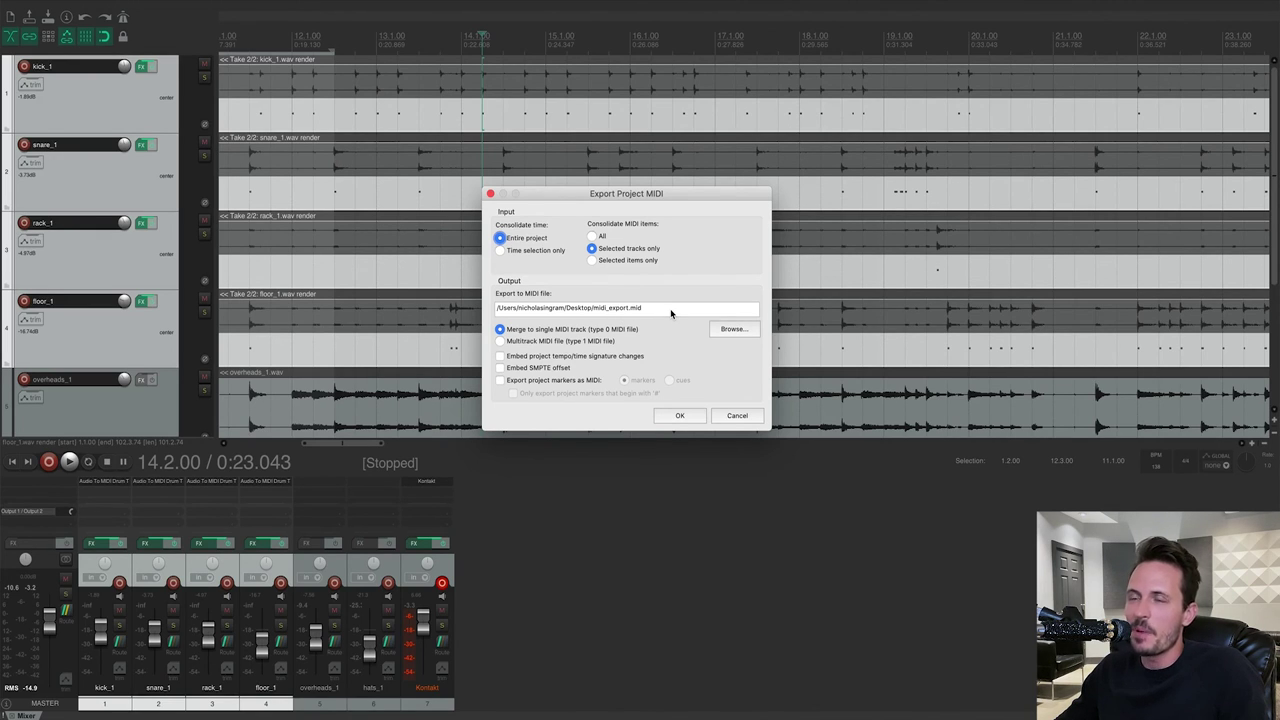
{"action": "left_click", "coordinate": [681, 416]}
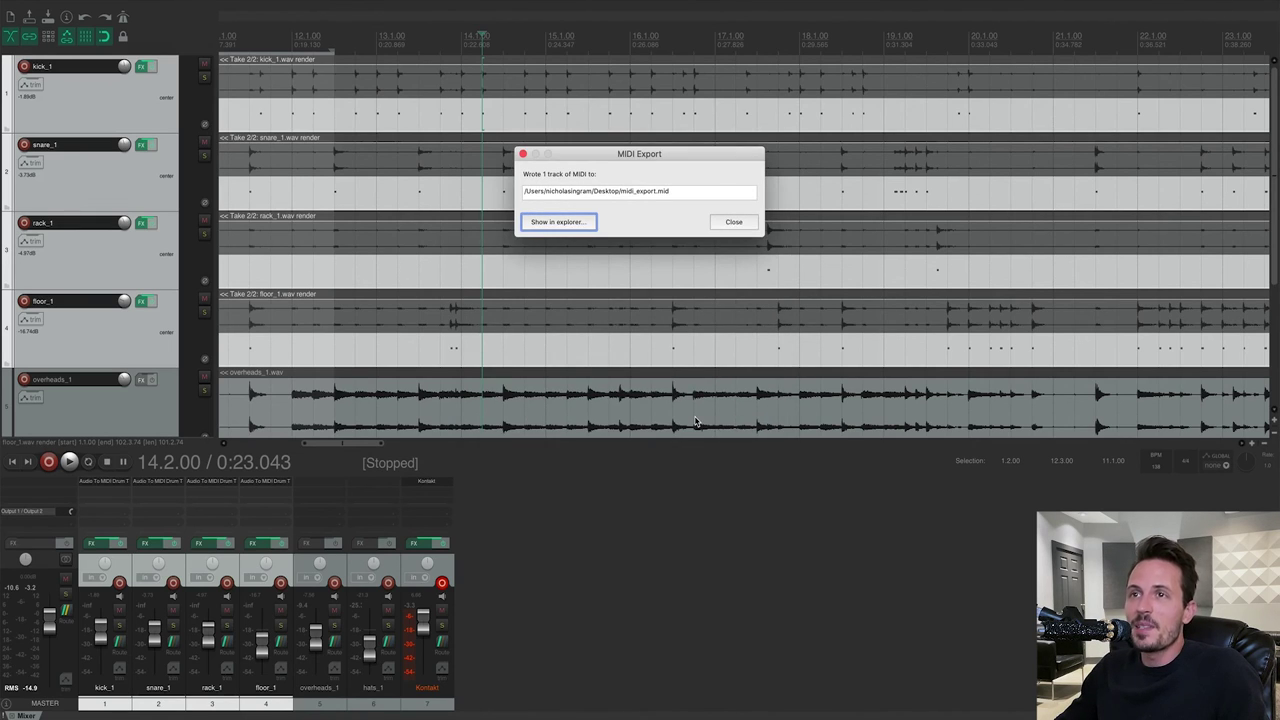
{"action": "left_click", "coordinate": [735, 222]}
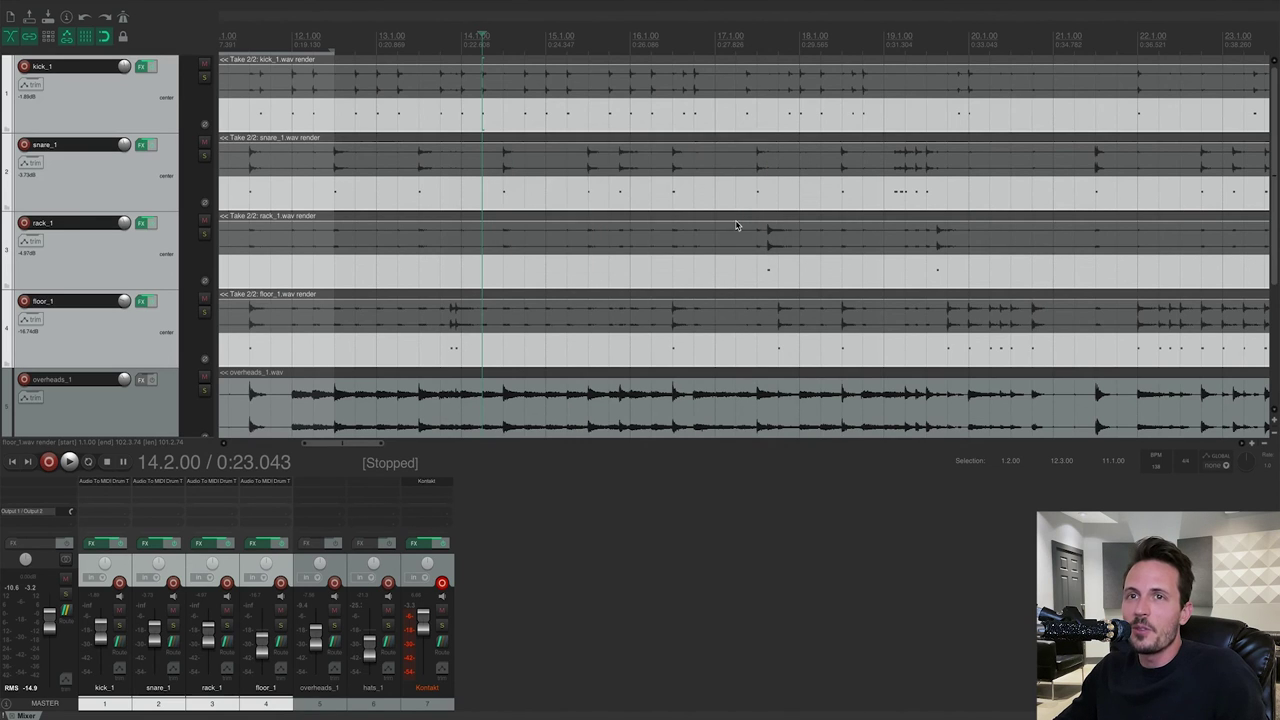
- Mute the selected kick_1, snare_1, rack_1 and floor_1 tracks
{"action": "left_click", "coordinate": [204, 299]}
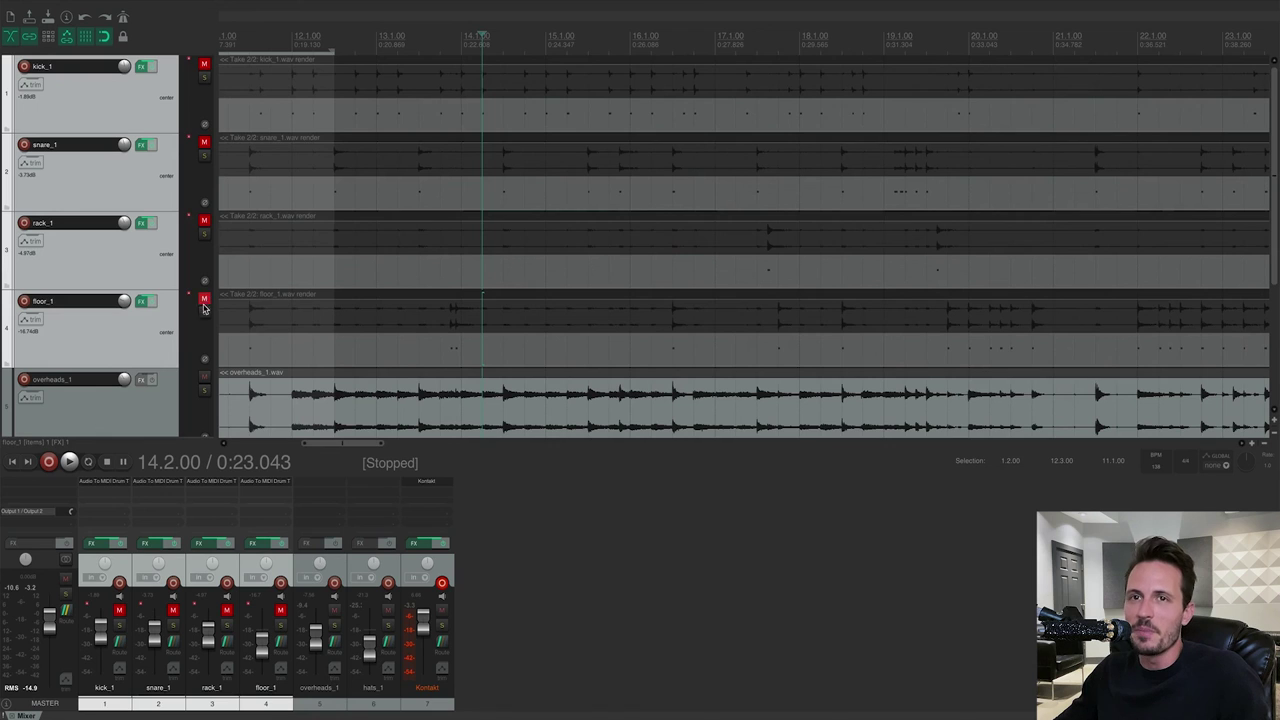
- Import midi_export.mid from the Desktop onto the Kontakt track as a multichannel item on a single track
{"action": "scroll", "coordinate": [134, 325], "scroll_direction": "down", "scroll_amount": 4}
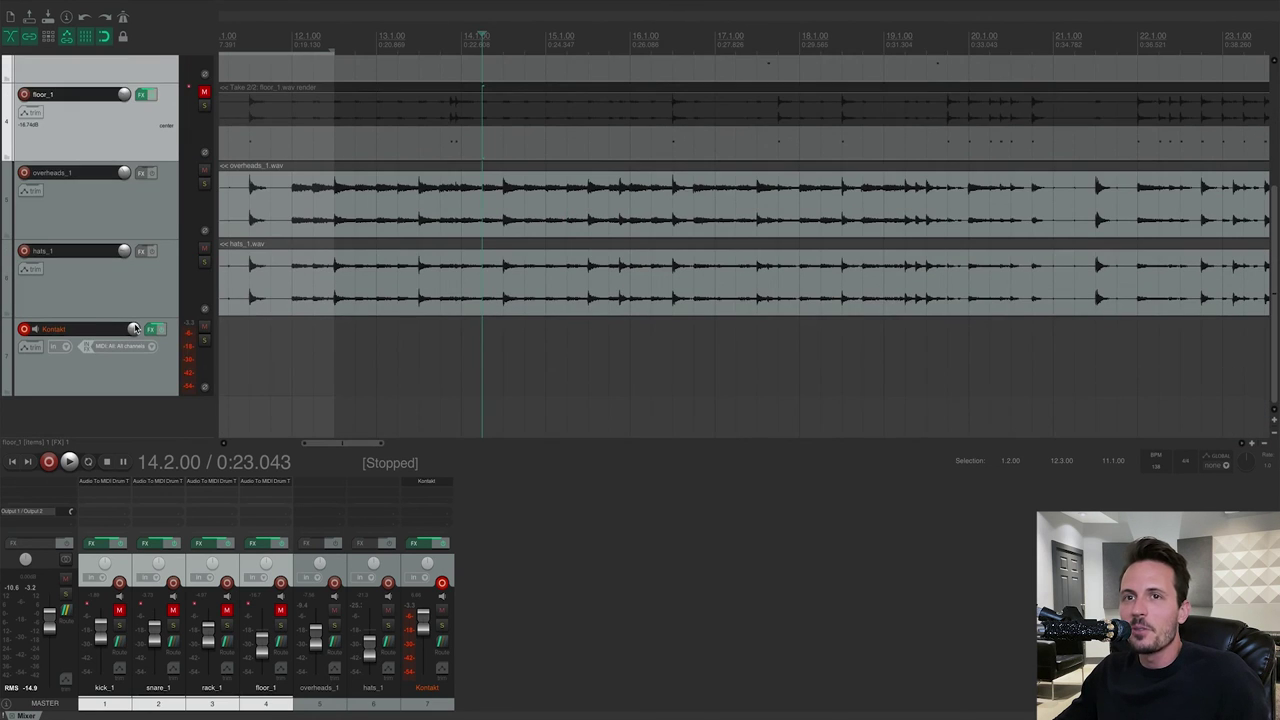
{"action": "left_click", "coordinate": [134, 376]}
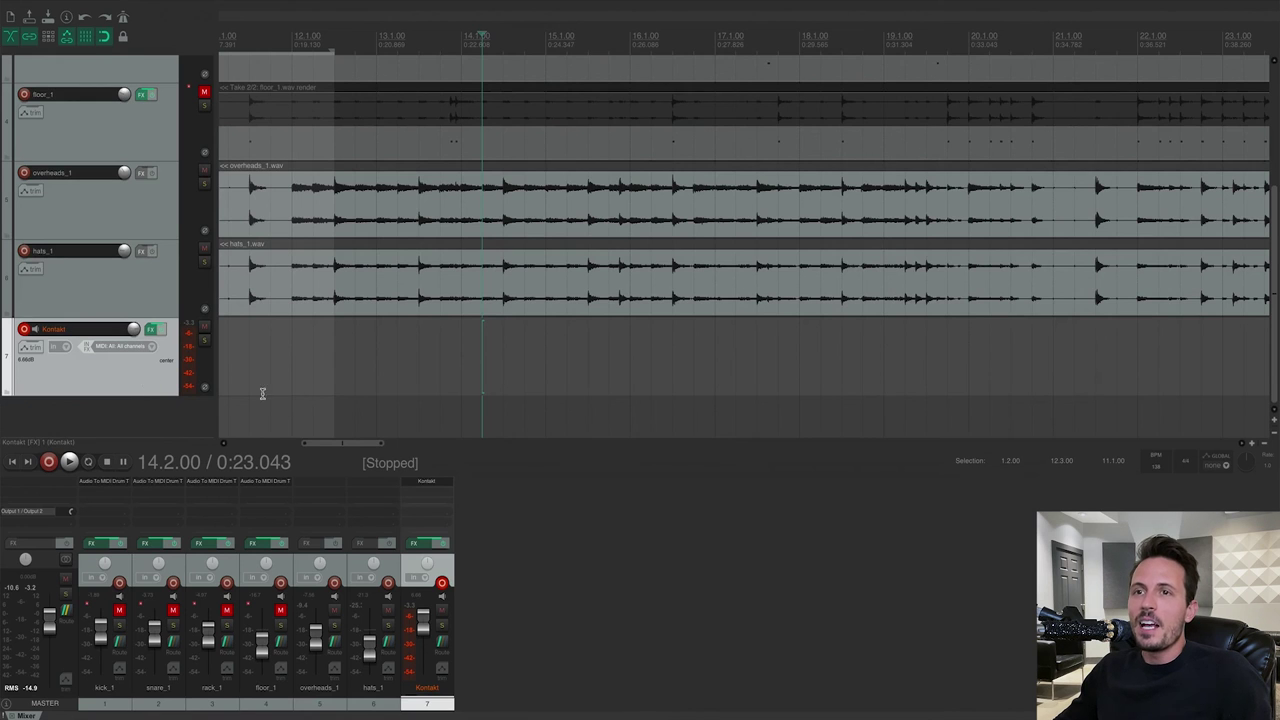
{"action": "key", "text": "super+h"}
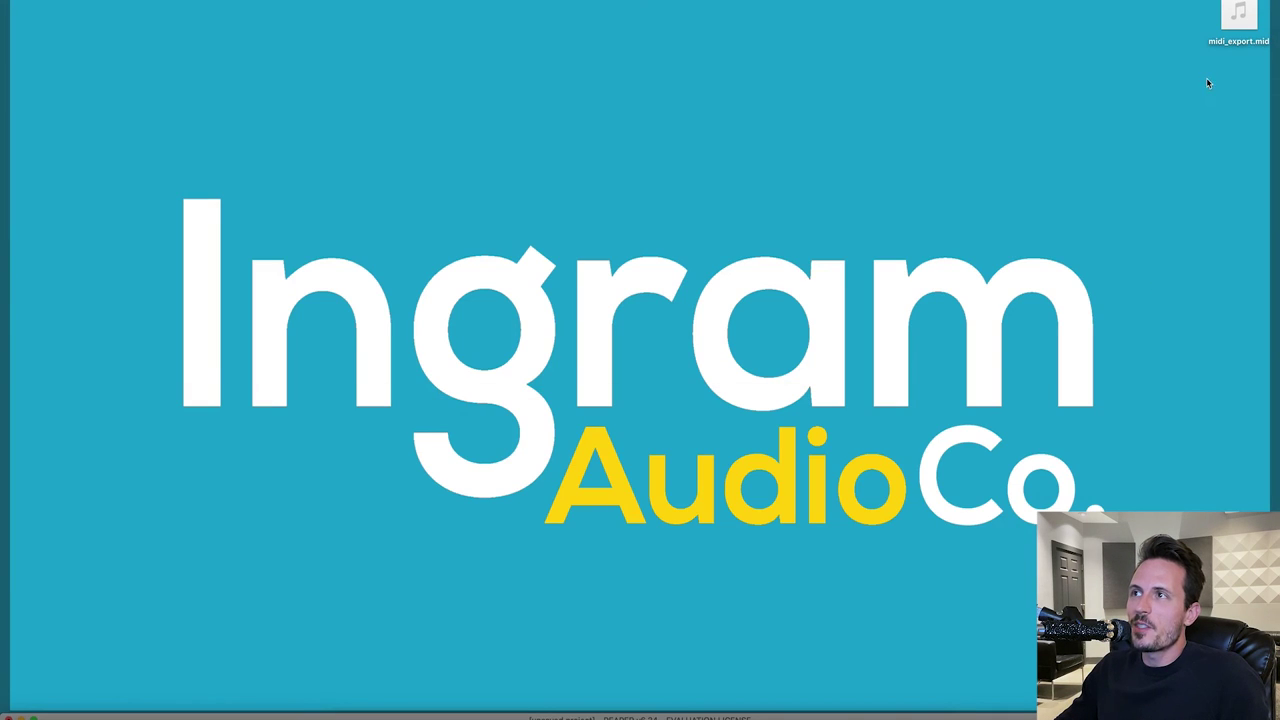
{"action": "left_click_drag", "start_coordinate": [1239, 14], "coordinate": [262, 370]}
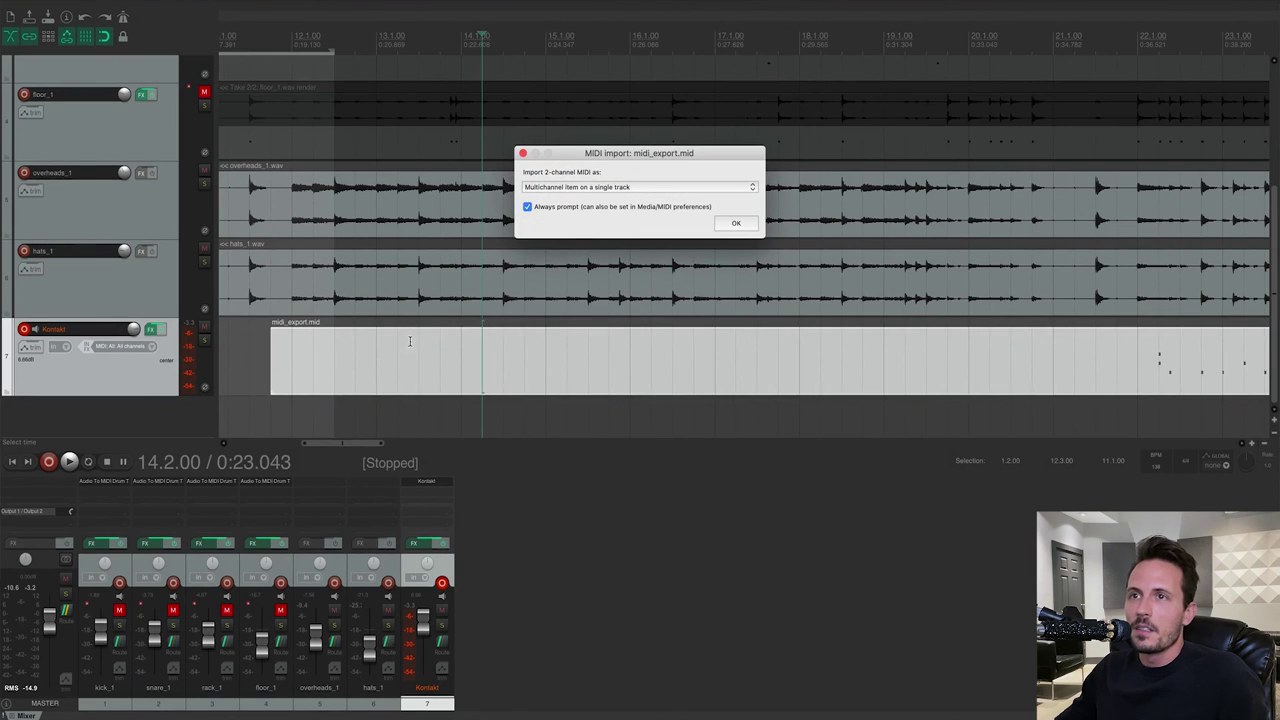
{"action": "left_click", "coordinate": [733, 224]}
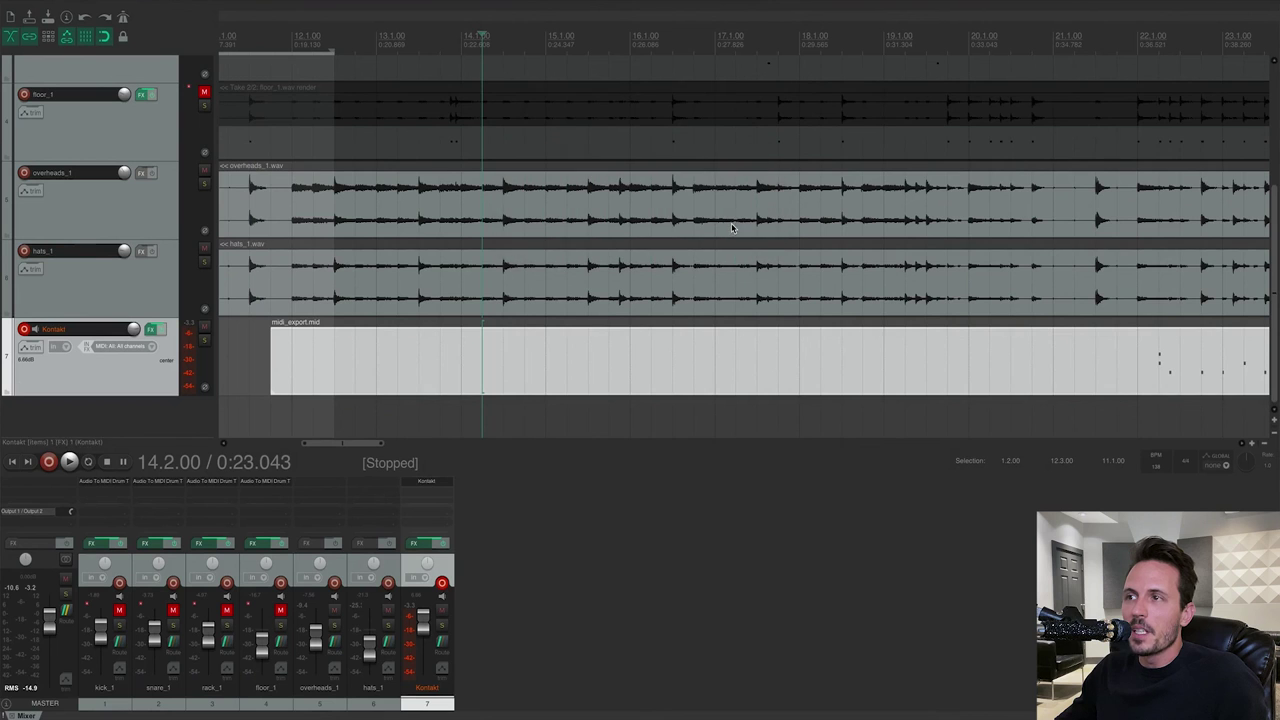
- Move the midi_export.mid item on the Kontakt track to the project start at 1.1.00
{"action": "scroll", "coordinate": [455, 376], "scroll_direction": "left", "scroll_amount": 4}
{"action": "scroll", "coordinate": [454, 373], "scroll_direction": "left", "scroll_amount": 10}
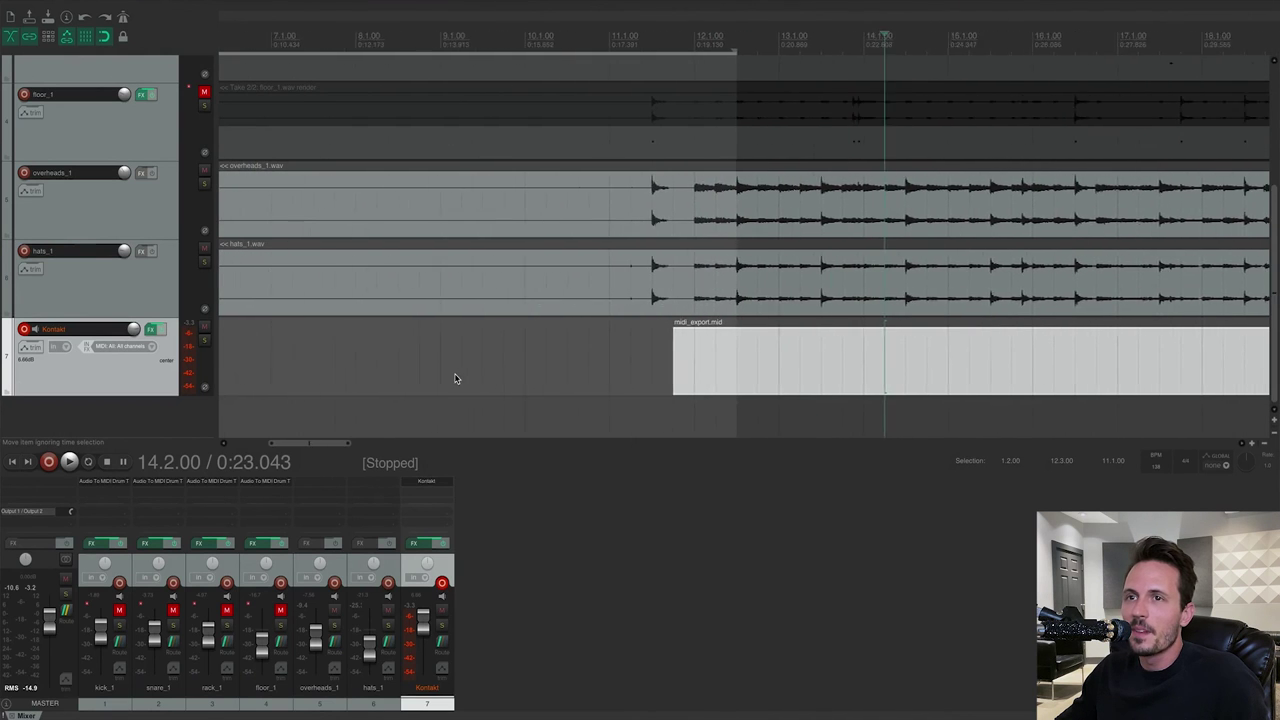
{"action": "left_click", "coordinate": [1204, 366]}
{"action": "left_click_drag", "start_coordinate": [1204, 366], "coordinate": [270, 352]}
- Place the edit cursor at 11.2.00, just before the first drum hit, and start playback
{"action": "scroll", "coordinate": [901, 293], "scroll_direction": "right", "scroll_amount": 10}
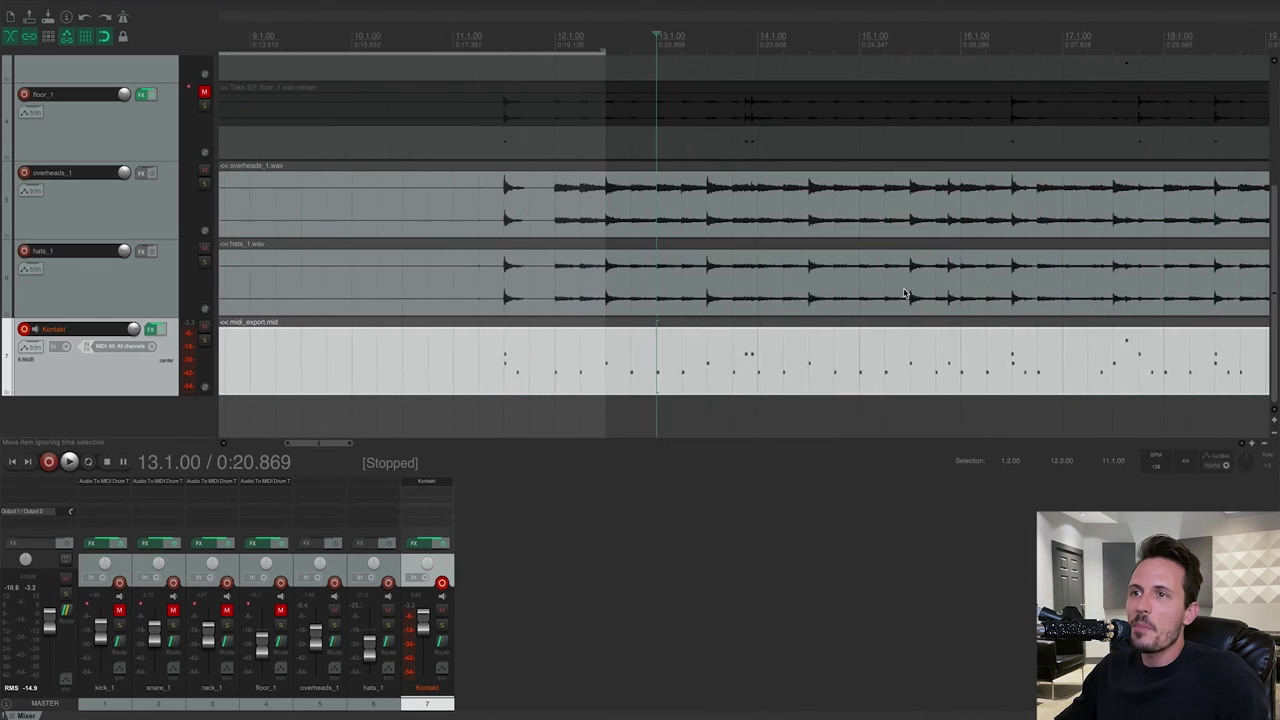
{"action": "left_click", "coordinate": [456, 40]}
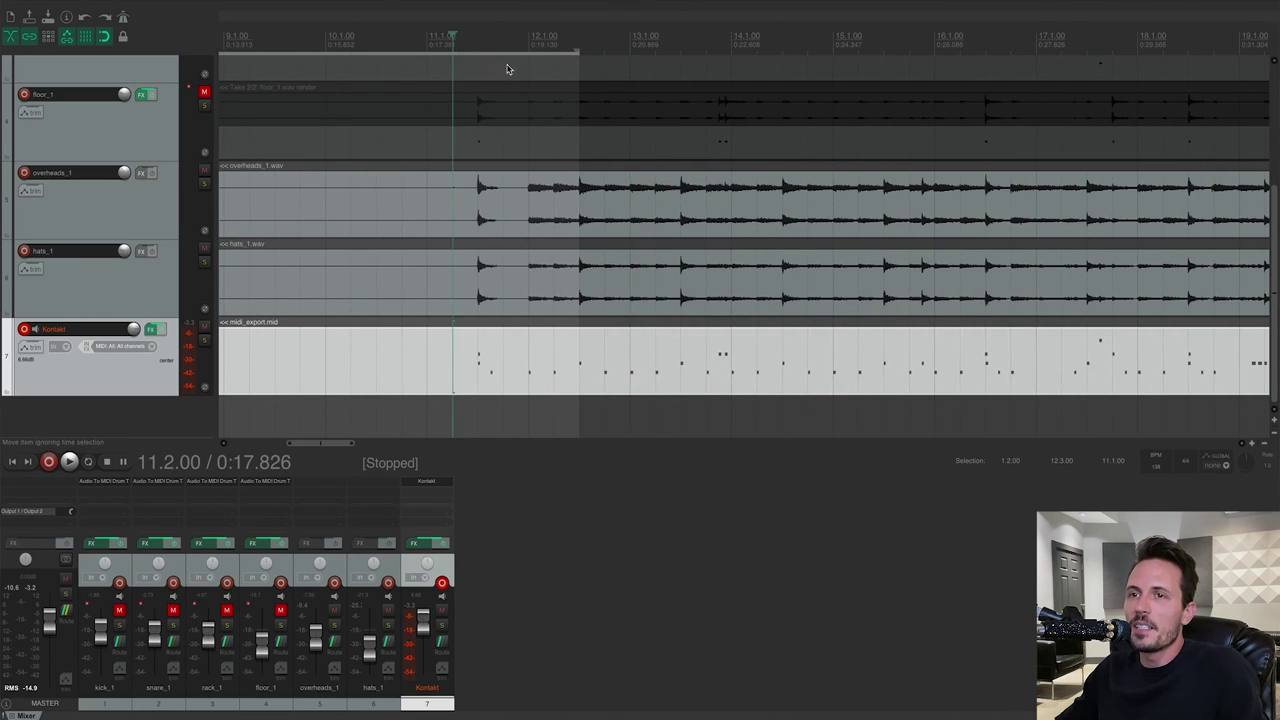
{"action": "key", "text": "space"}
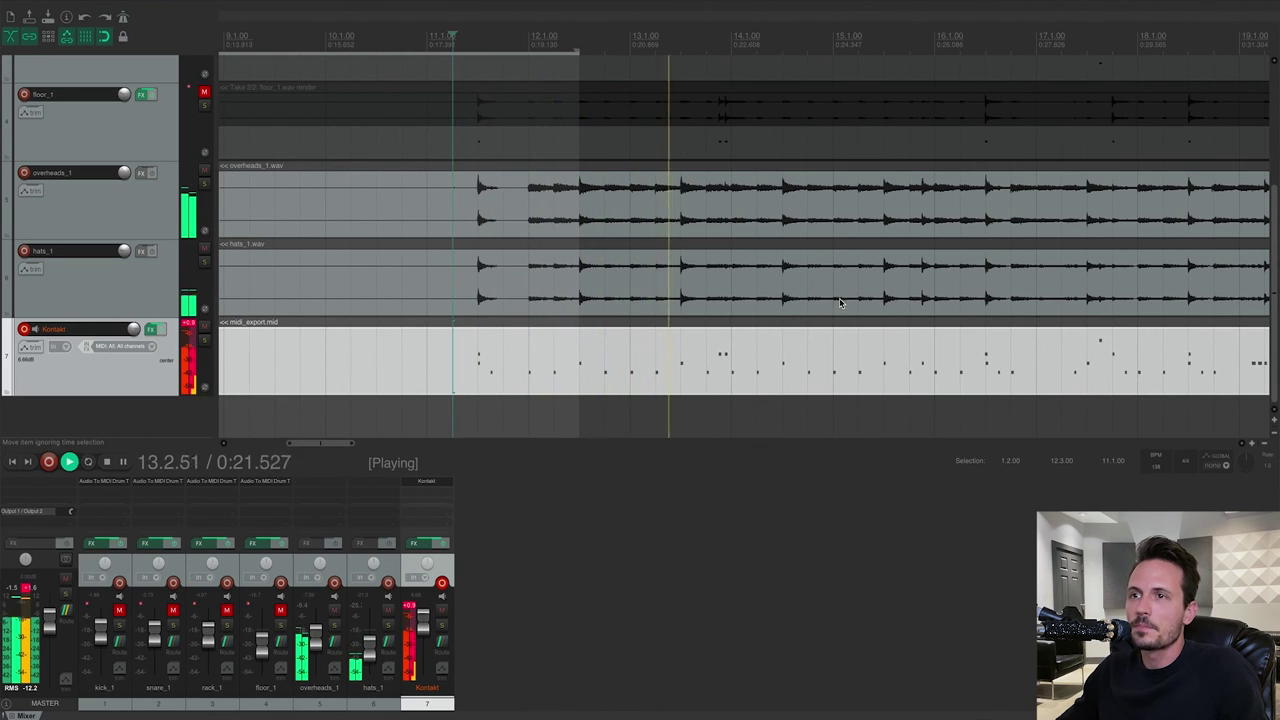
- Examine the midi_export.mid notes in the MIDI editor during playback, close the editor and stop playback
{"action": "double_click", "coordinate": [860, 378]}
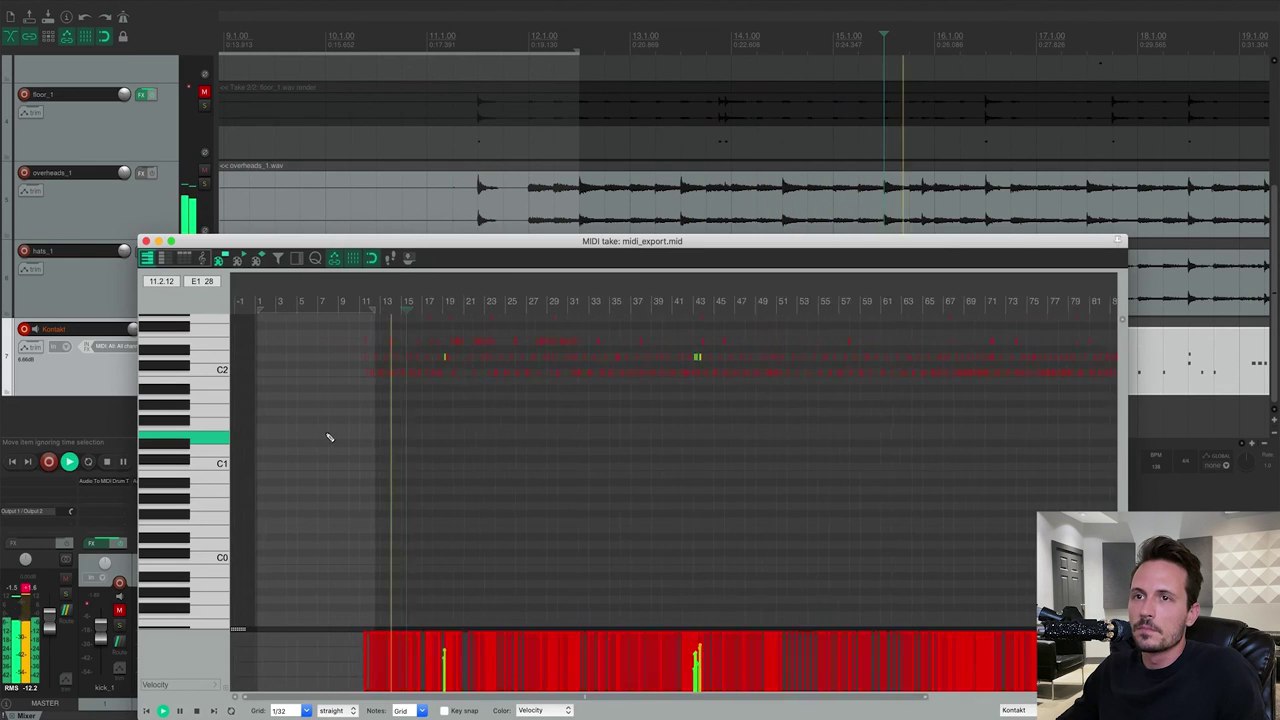
{"action": "scroll", "coordinate": [623, 443], "scroll_direction": "up", "scroll_amount": 10}
{"action": "scroll", "coordinate": [580, 443], "scroll_direction": "up", "scroll_amount": 4}
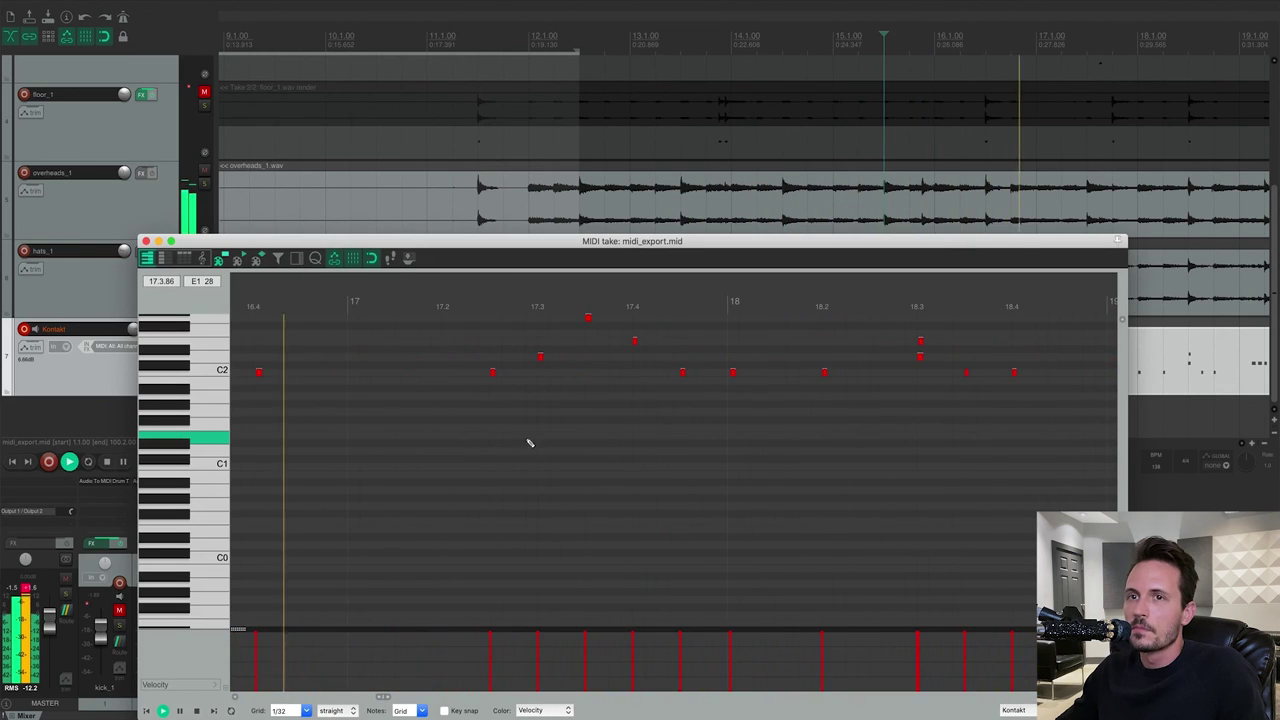
{"action": "scroll", "coordinate": [206, 415], "scroll_direction": "up", "scroll_amount": 3}
{"action": "scroll", "coordinate": [206, 415], "scroll_direction": "up", "scroll_amount": 1}
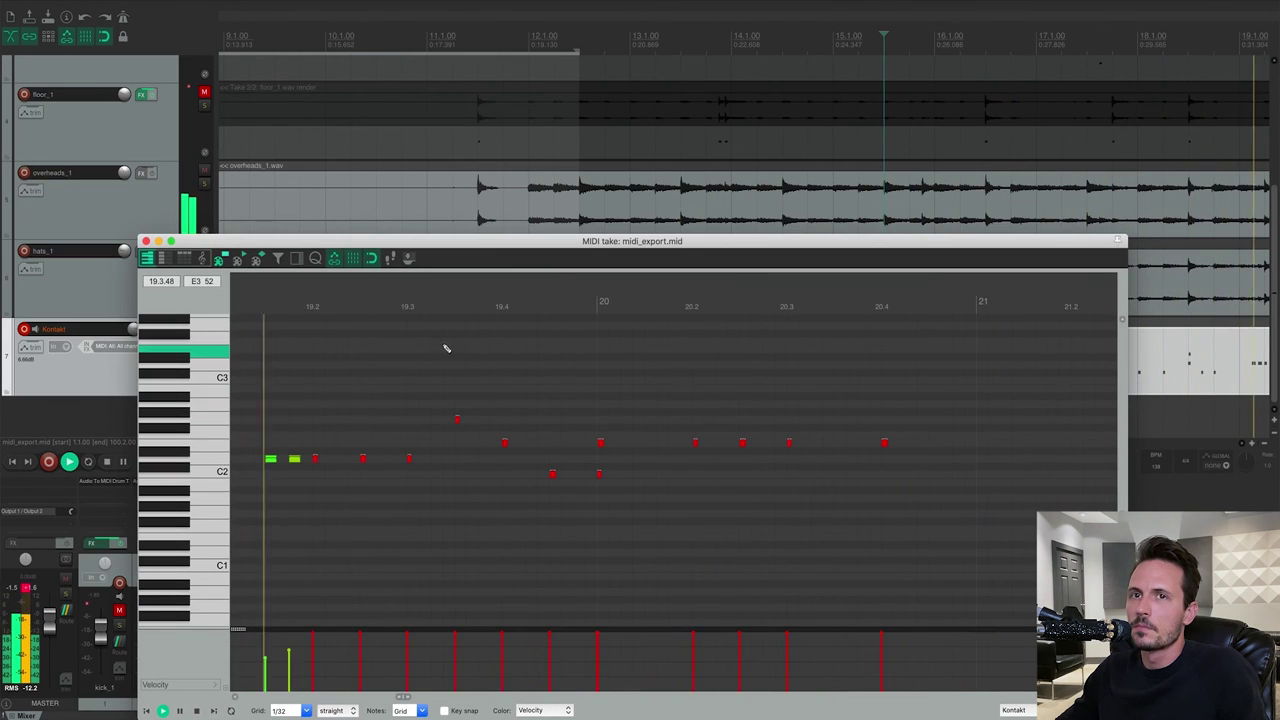
{"action": "left_click", "coordinate": [145, 242]}
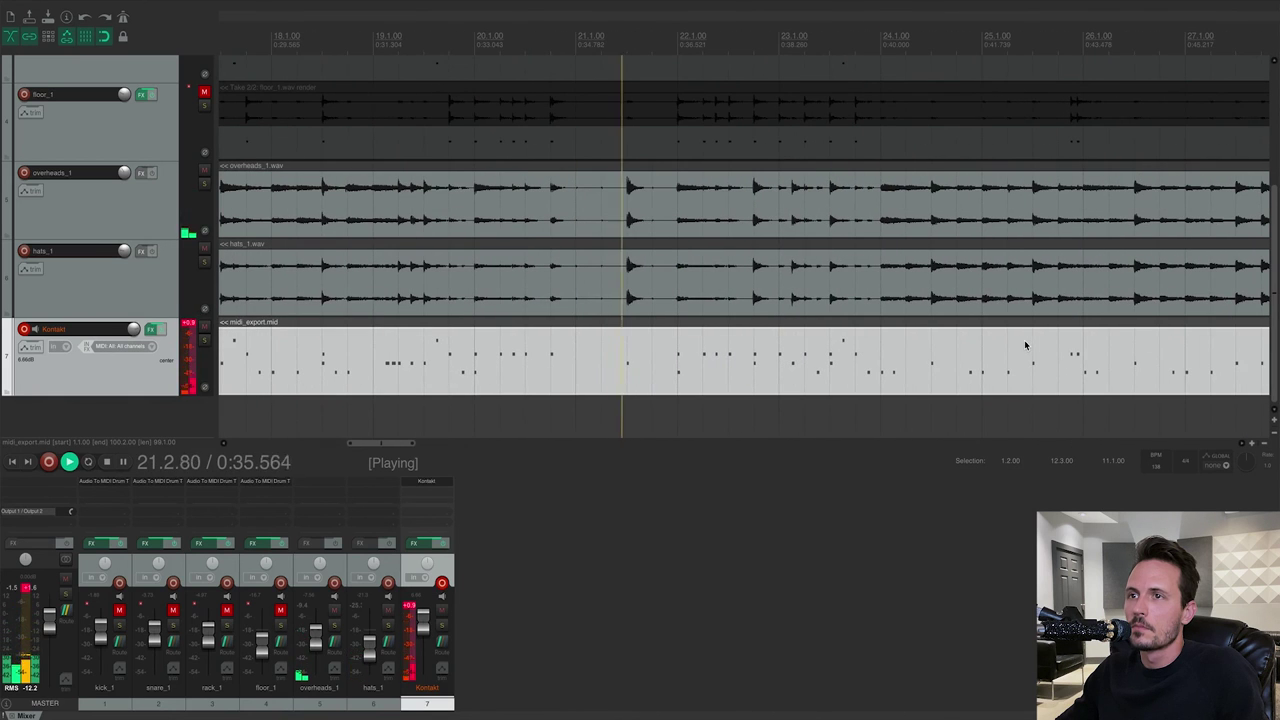
{"action": "key", "text": "space"}
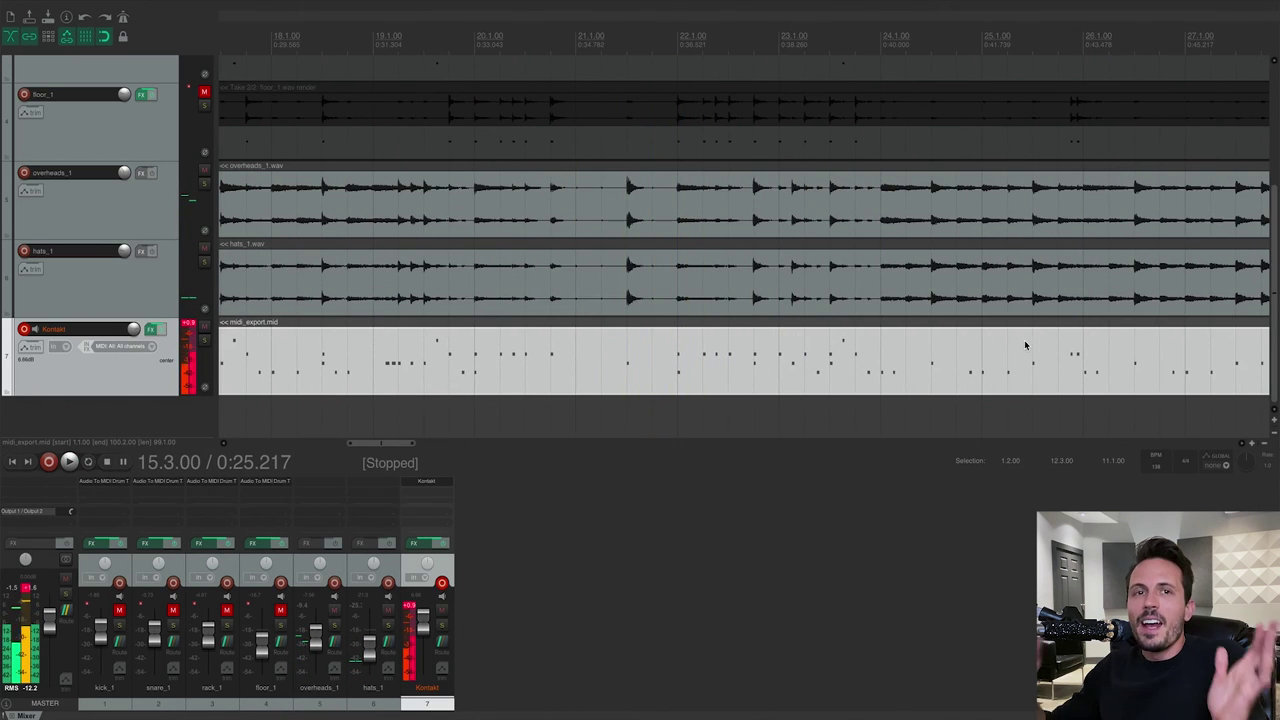